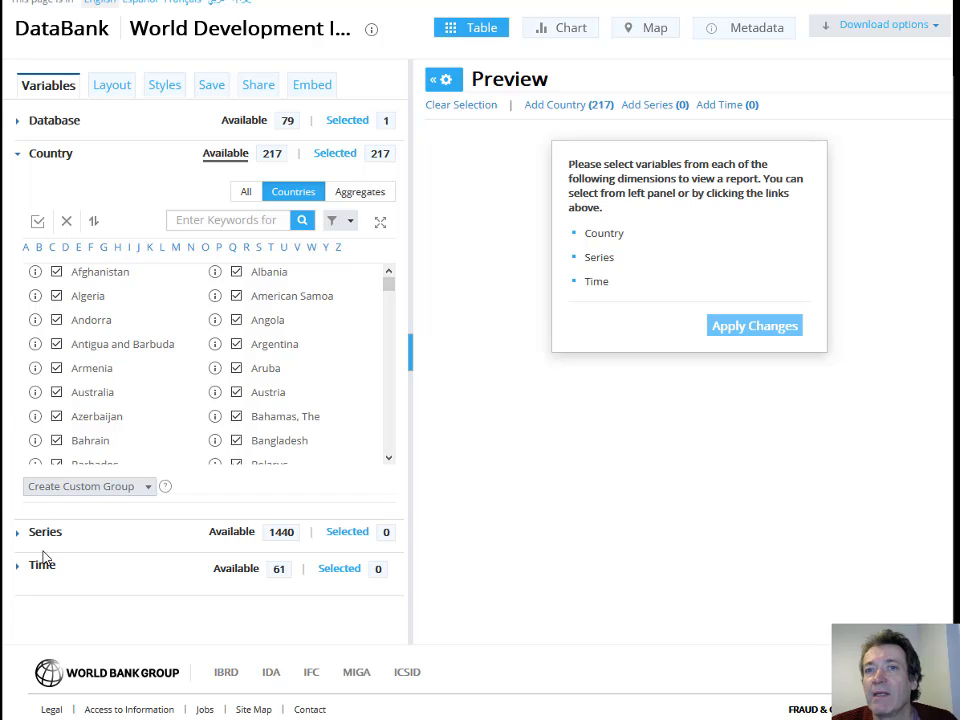
Open the list of available series for the report
{"action": "left_click", "coordinate": [33, 535]}
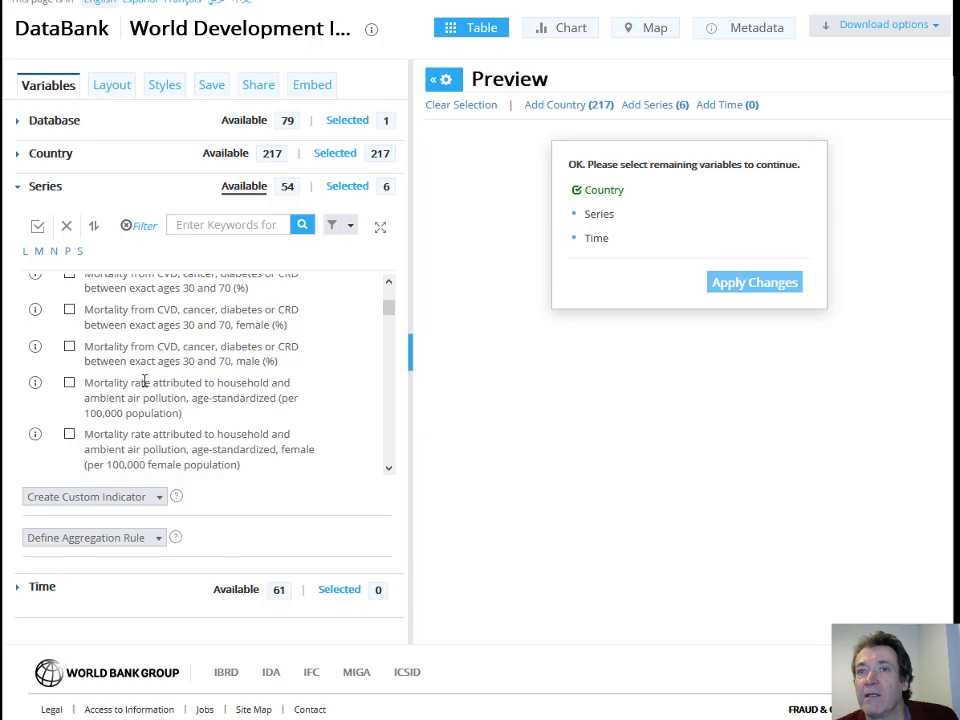
Select the years 2015 to 2019 as the report's time period and apply the changes to generate the preview table
{"action": "left_click", "coordinate": [38, 589]}
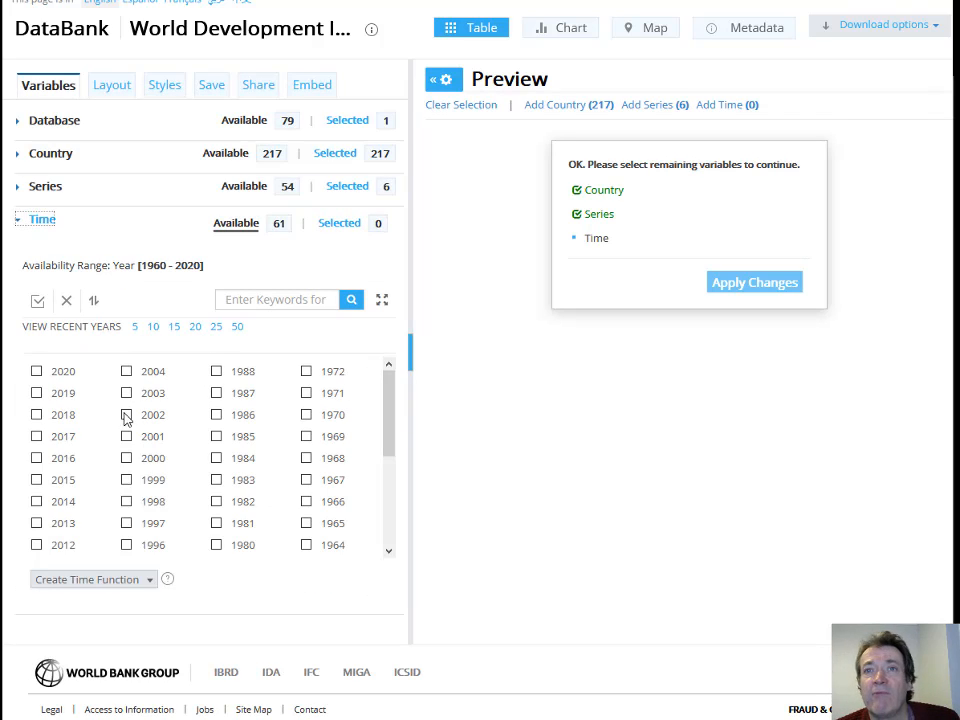
{"action": "left_click", "coordinate": [36, 393]}
{"action": "left_click", "coordinate": [36, 415]}
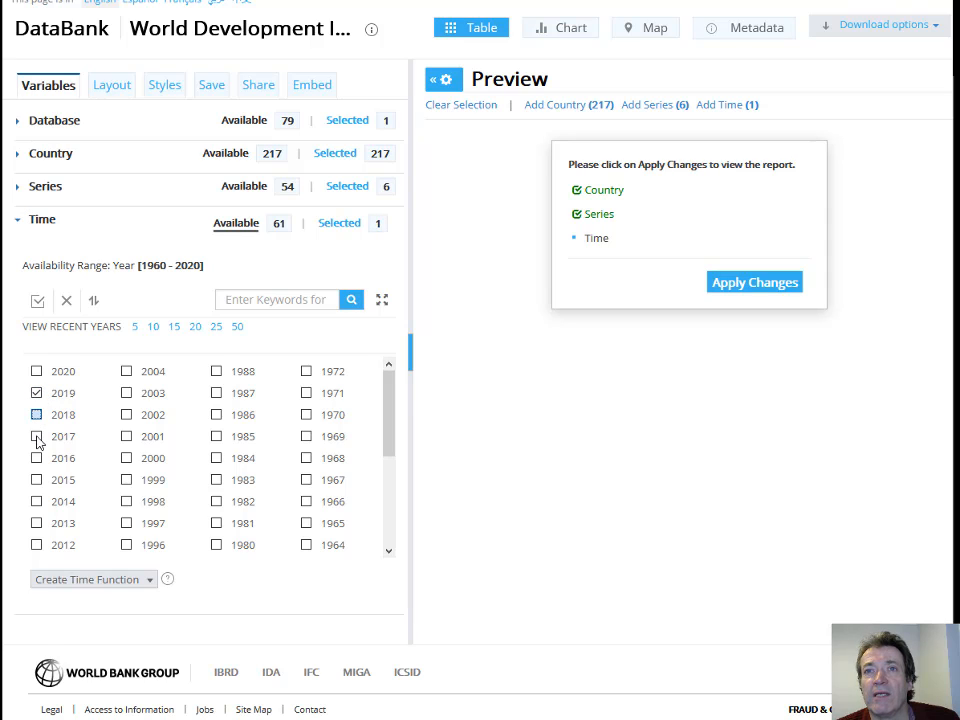
{"action": "left_click", "coordinate": [36, 436]}
{"action": "left_click", "coordinate": [36, 458]}
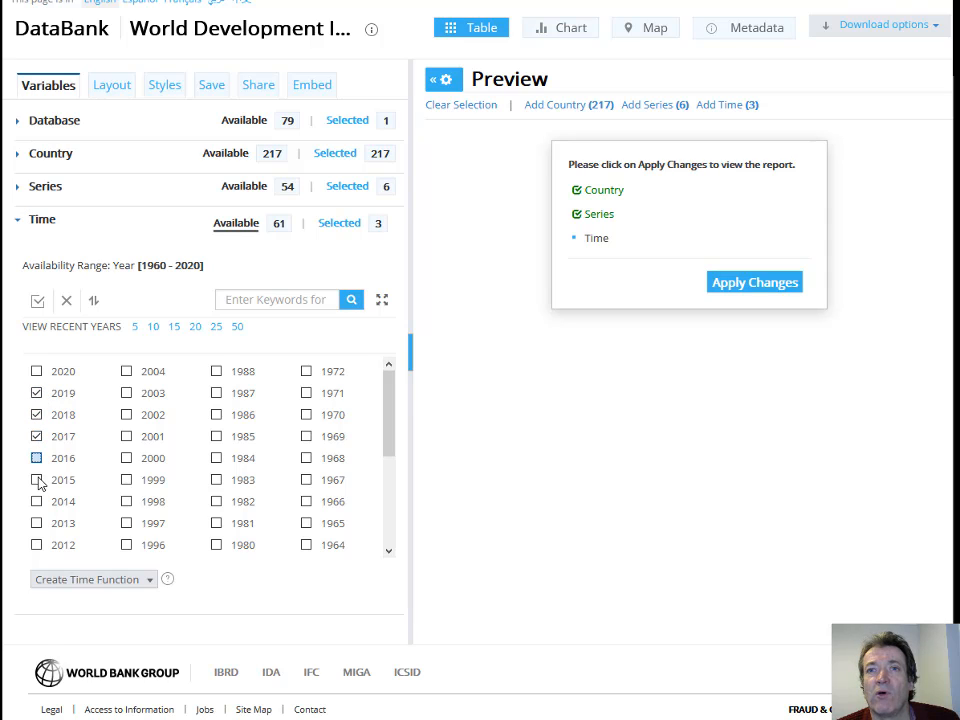
{"action": "left_click", "coordinate": [36, 480]}
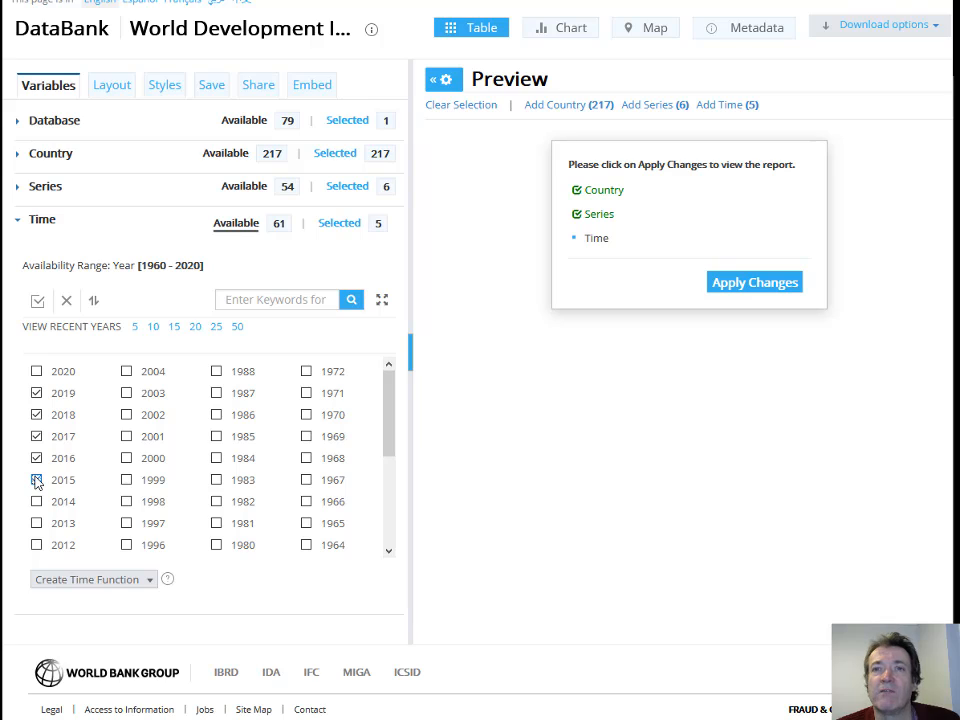
{"action": "left_click", "coordinate": [36, 501]}
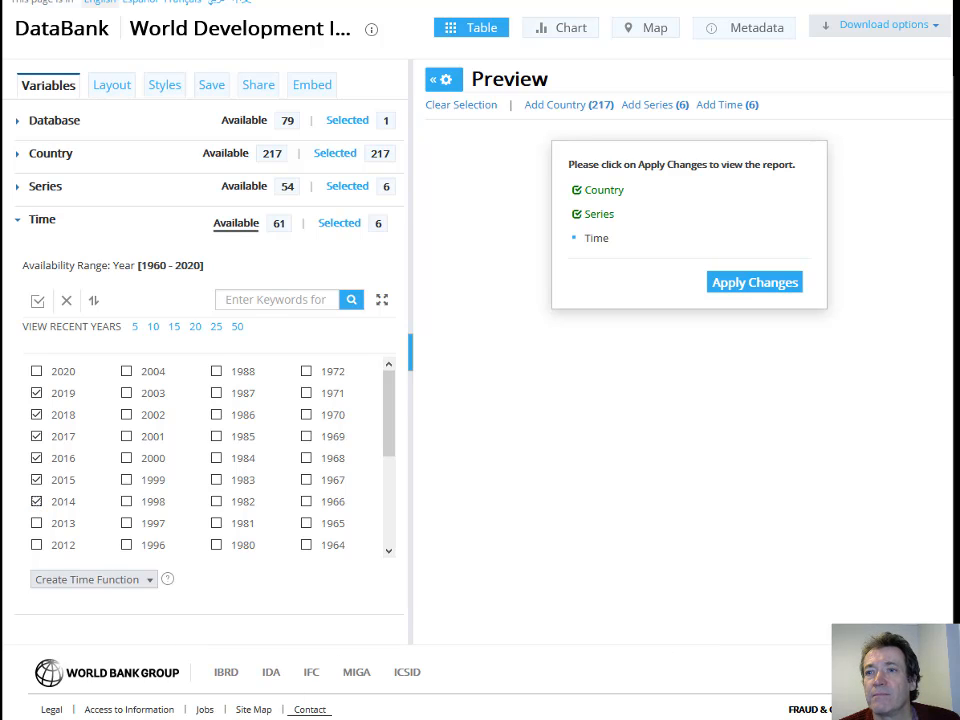
{"action": "left_click", "coordinate": [36, 501]}
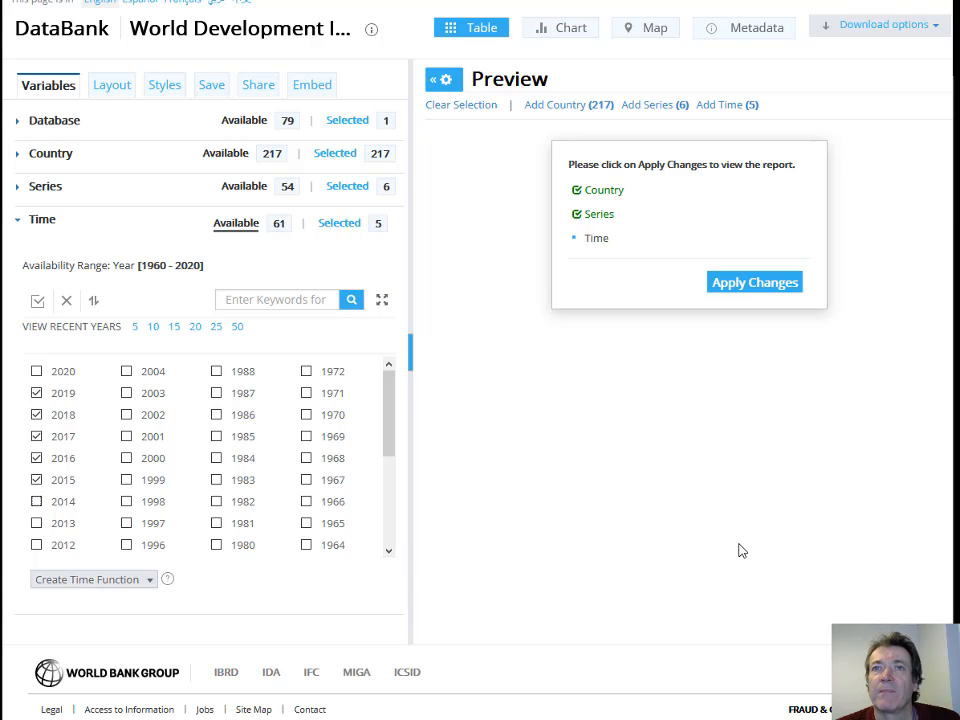
{"action": "left_click", "coordinate": [756, 284]}
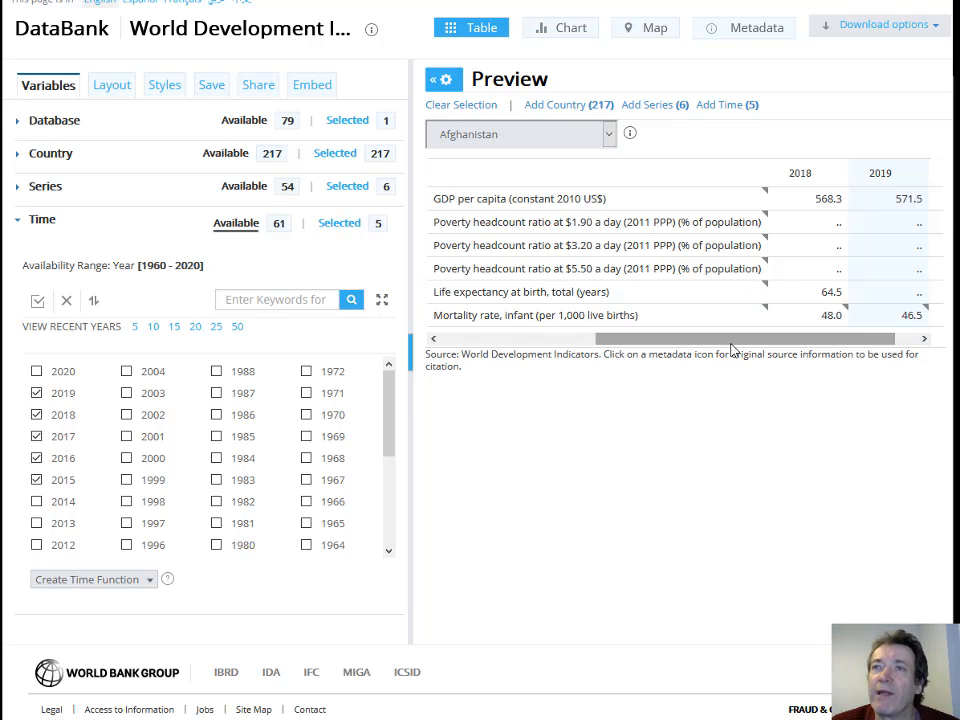
Rearrange the table layout with Series above Time, set Series to Column and Country to Row, and apply the changes
{"action": "left_click", "coordinate": [110, 90]}
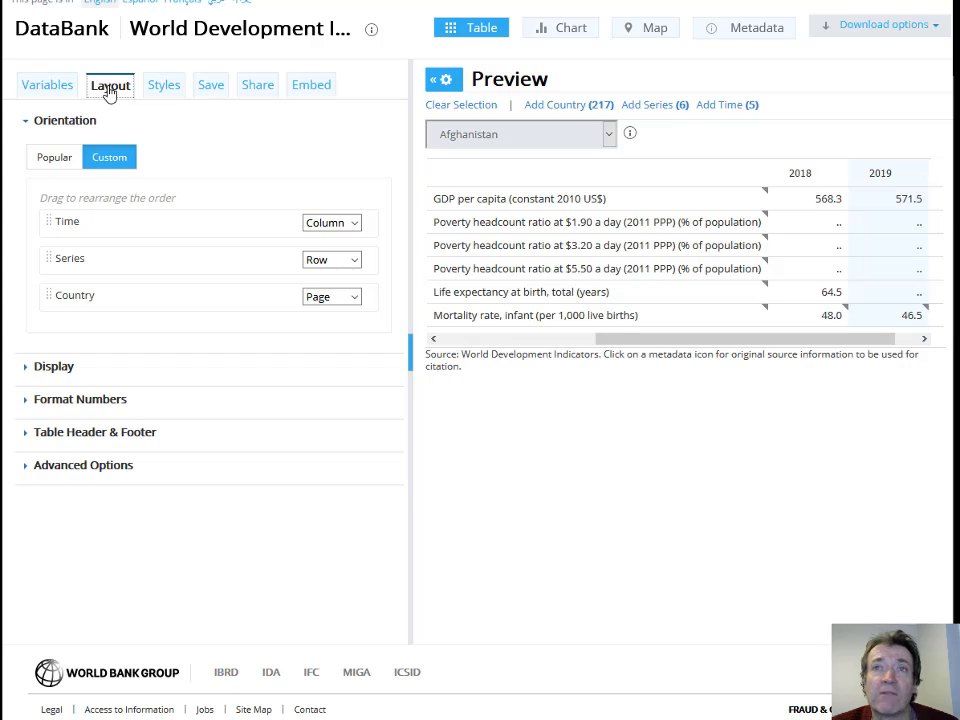
{"action": "left_click_drag", "start_coordinate": [48, 258], "coordinate": [55, 228]}
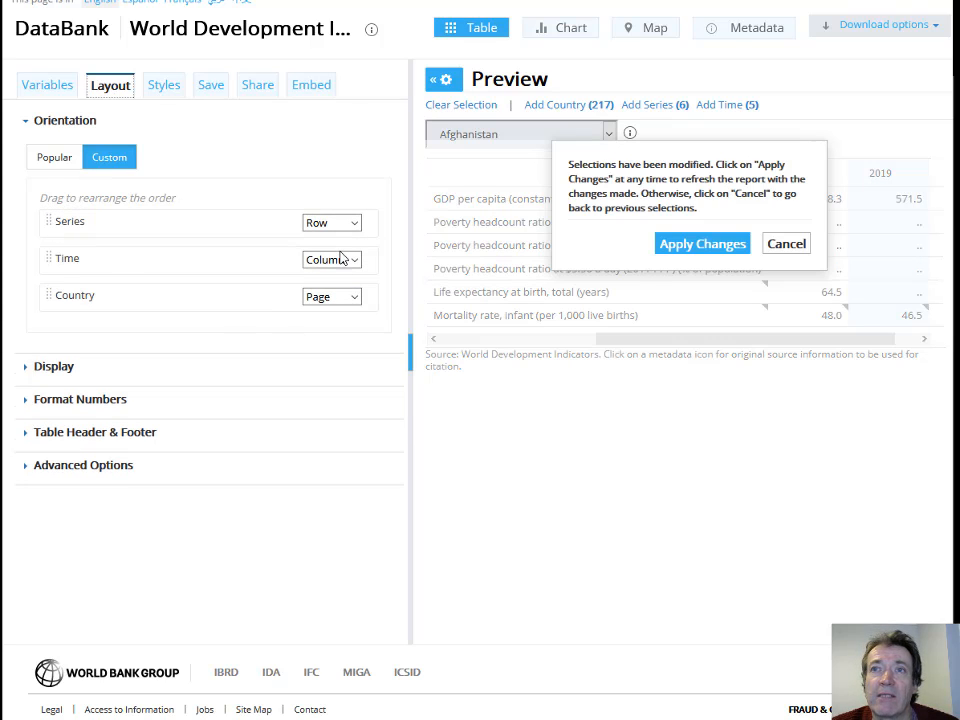
{"action": "left_click", "coordinate": [355, 222]}
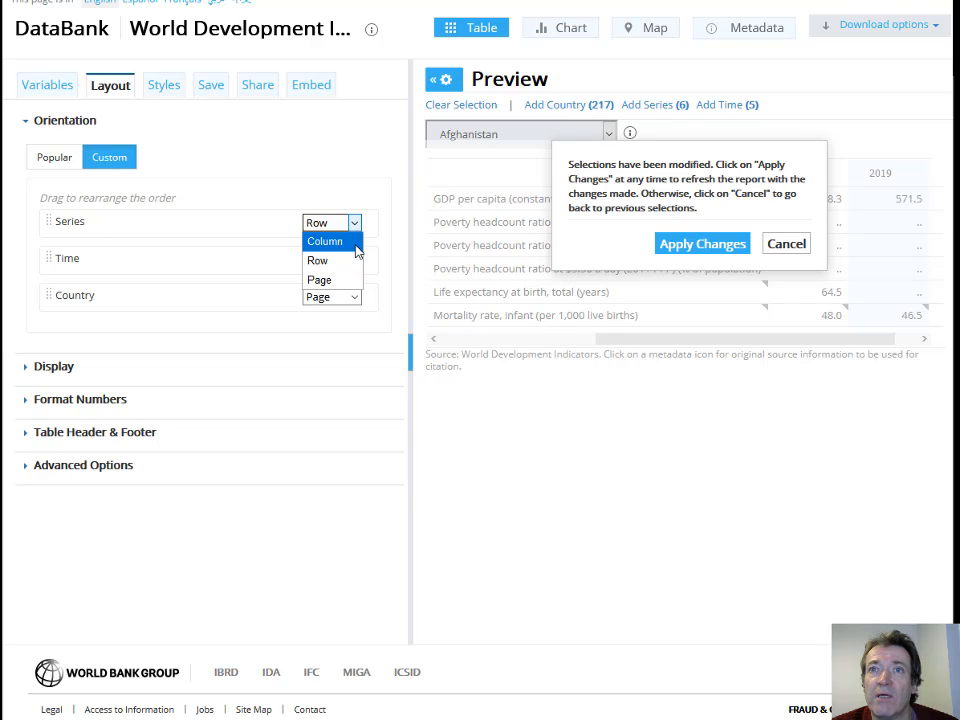
{"action": "left_click", "coordinate": [355, 244]}
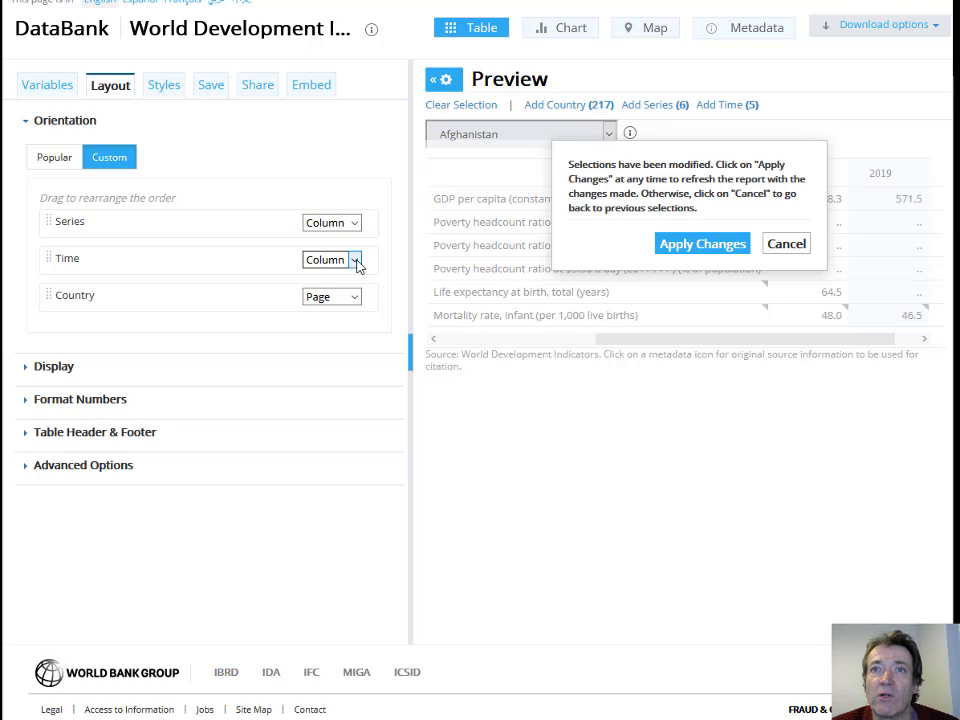
{"action": "left_click", "coordinate": [355, 297]}
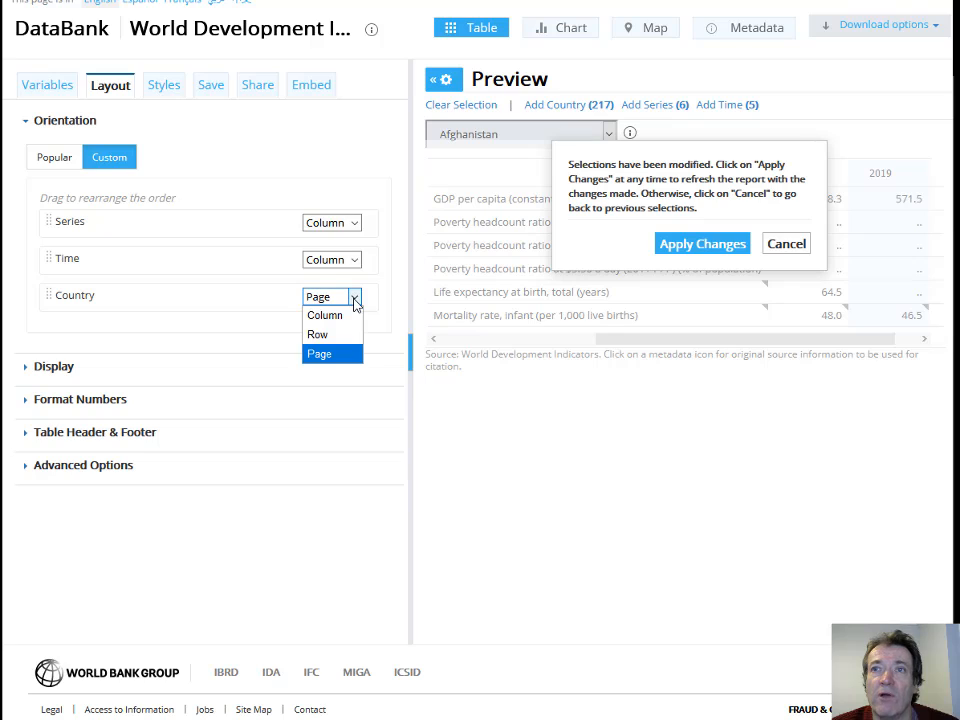
{"action": "left_click", "coordinate": [339, 334]}
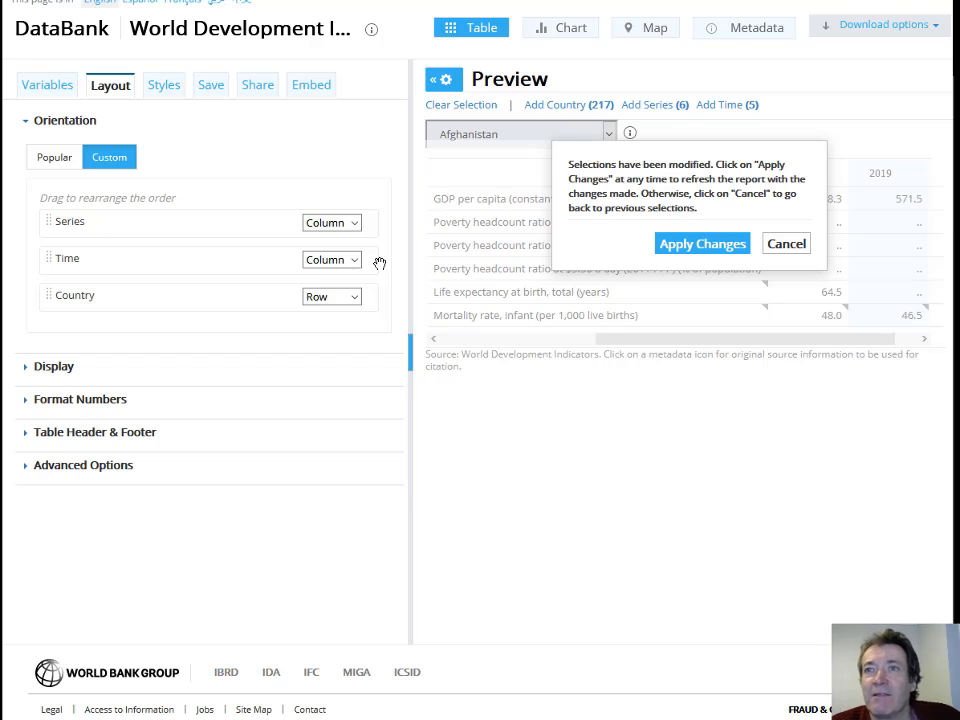
{"action": "left_click", "coordinate": [716, 248]}
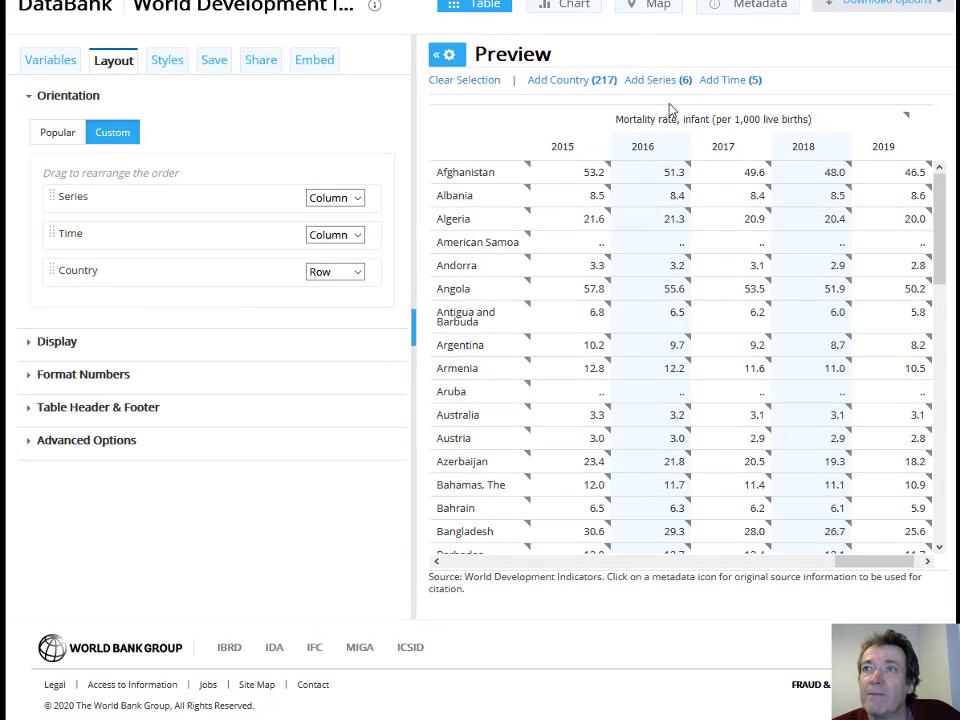
Download the report in Excel format and open the file with Excel 2016
{"action": "left_click_drag", "start_coordinate": [873, 562], "coordinate": [773, 572]}
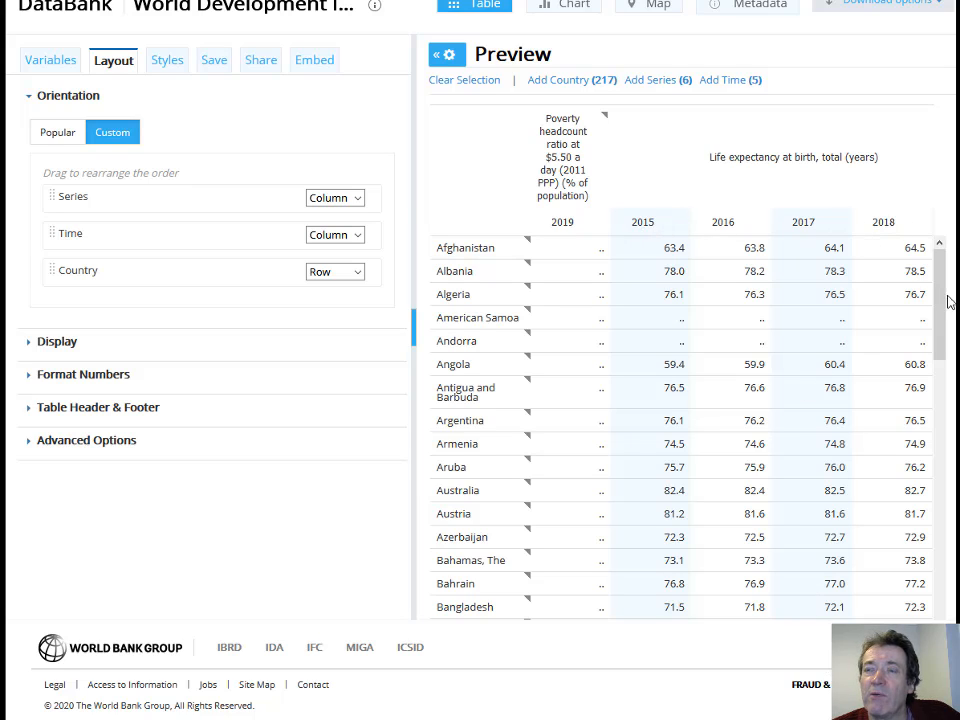
{"action": "left_click_drag", "start_coordinate": [940, 313], "coordinate": [943, 268]}
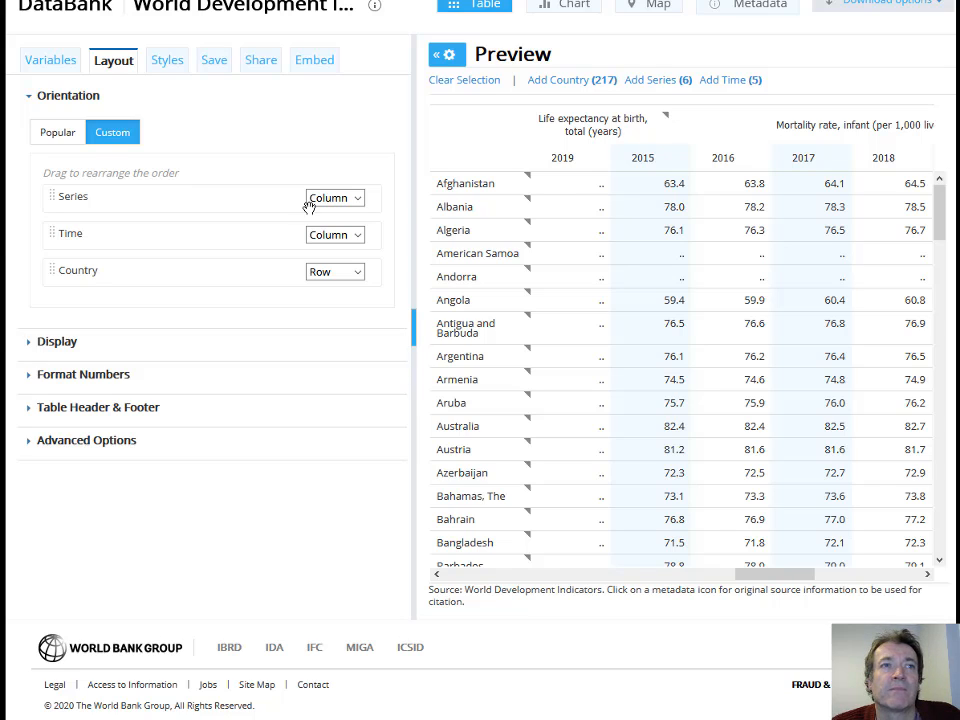
{"action": "left_click", "coordinate": [843, 8]}
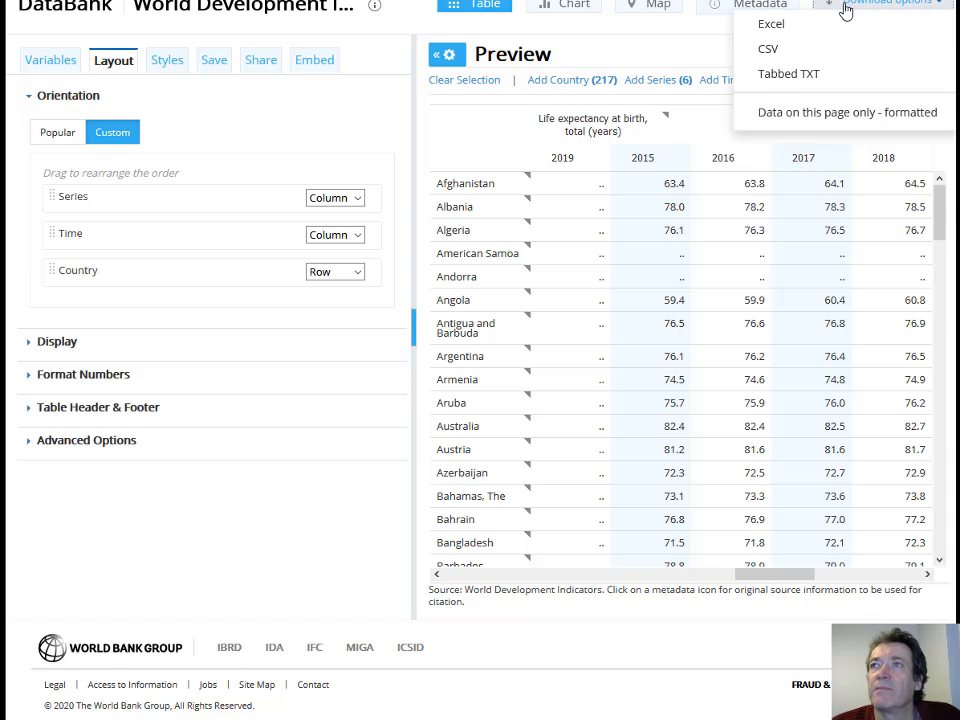
{"action": "left_click", "coordinate": [791, 36]}
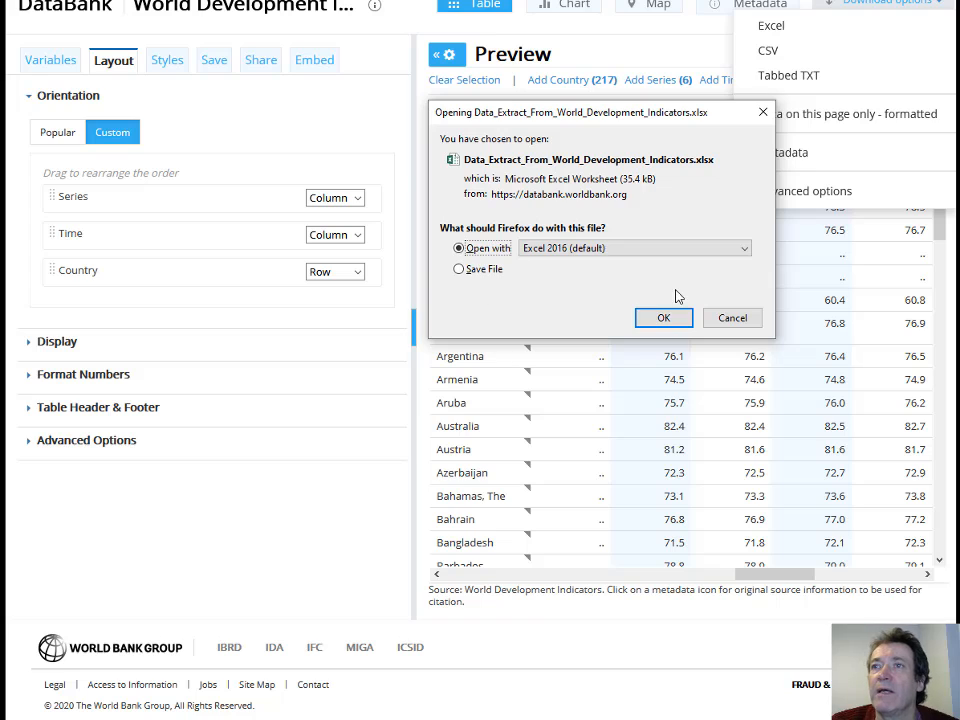
{"action": "left_click", "coordinate": [664, 318]}
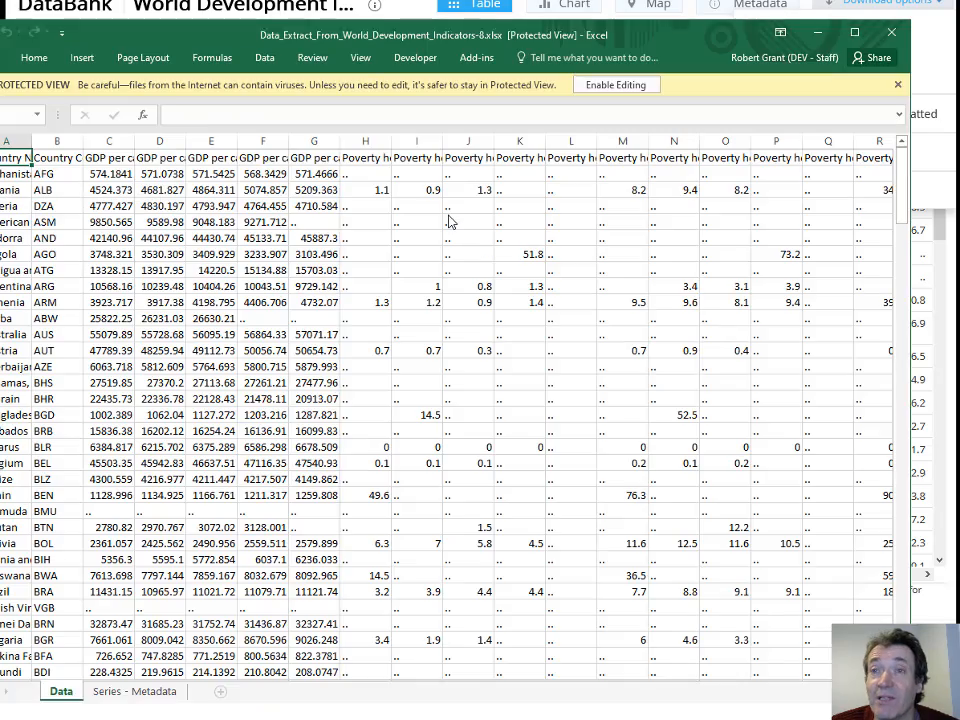
Save the downloaded World Development Indicators workbook out of Protected View
{"action": "left_click_drag", "start_coordinate": [374, 41], "coordinate": [442, 32]}
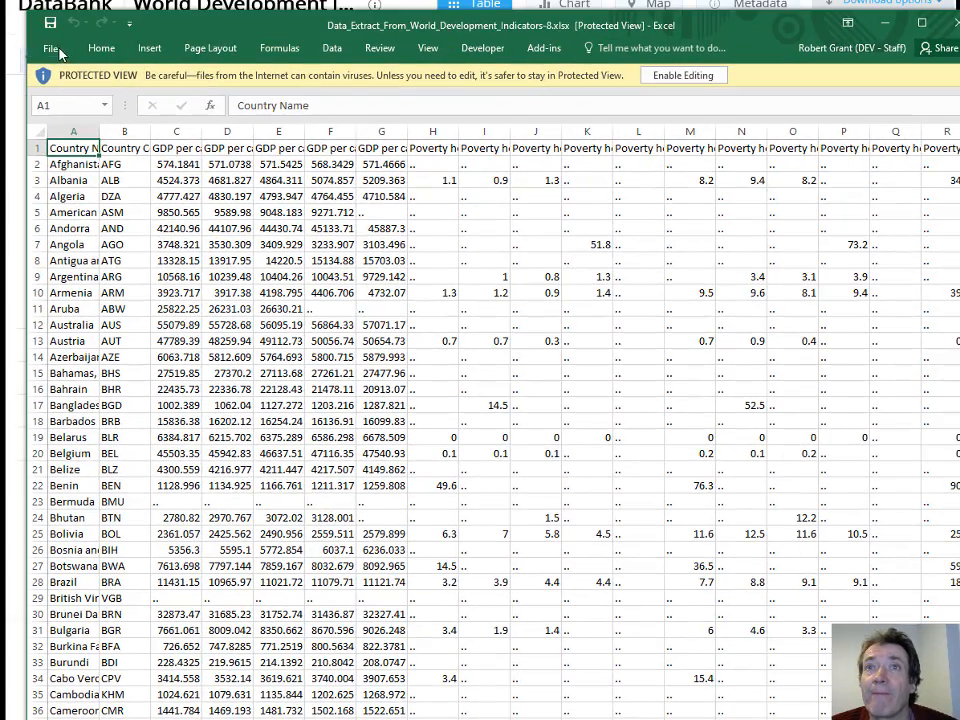
{"action": "left_click", "coordinate": [58, 50]}
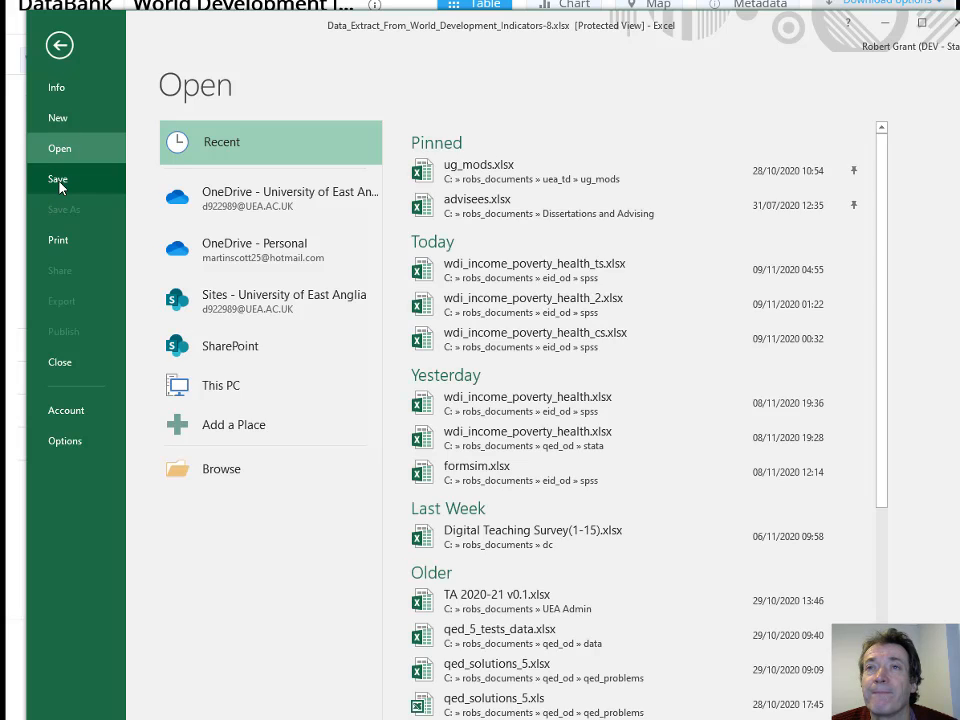
{"action": "left_click", "coordinate": [59, 184]}
{"action": "left_click", "coordinate": [427, 451]}
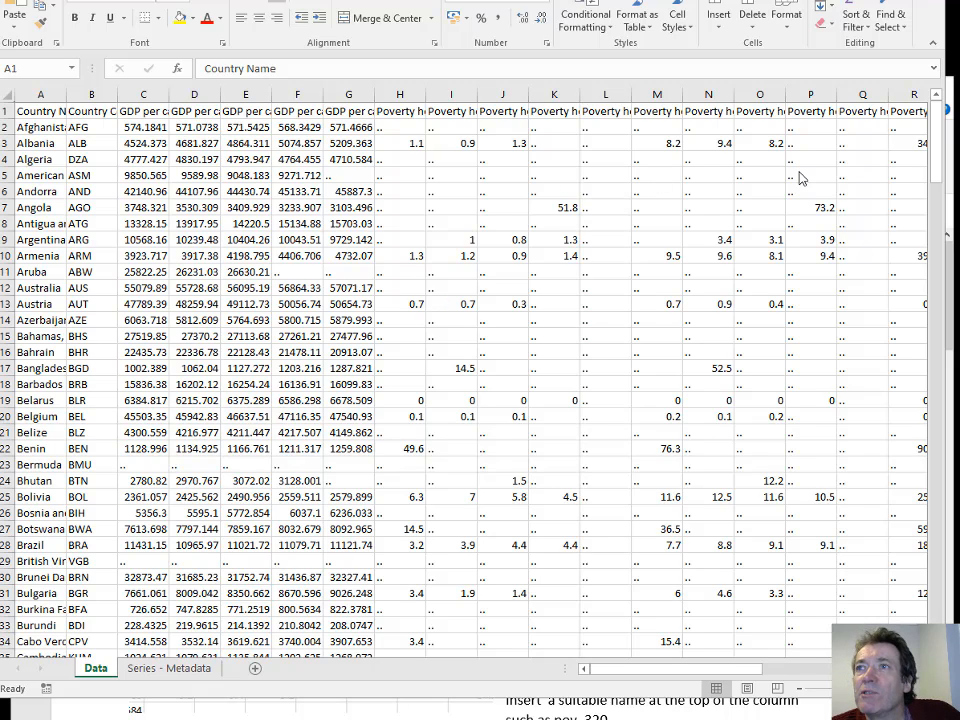
Replace every ".." missing-value marker on the Data sheet with an empty cell
{"action": "left_click", "coordinate": [500, 190]}
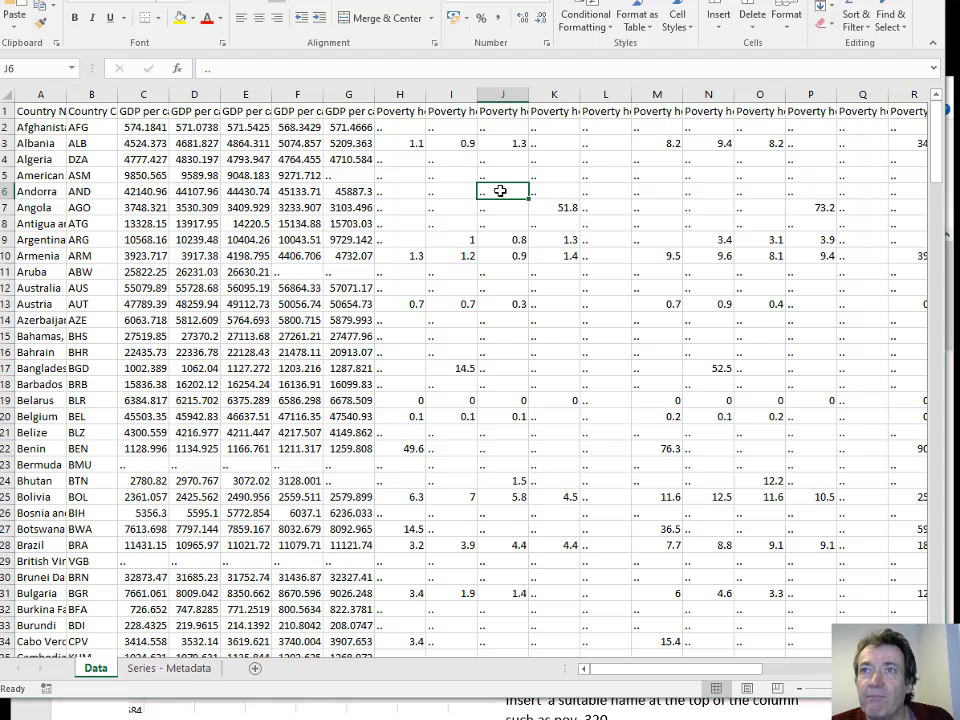
{"action": "key", "text": "ctrl+h"}
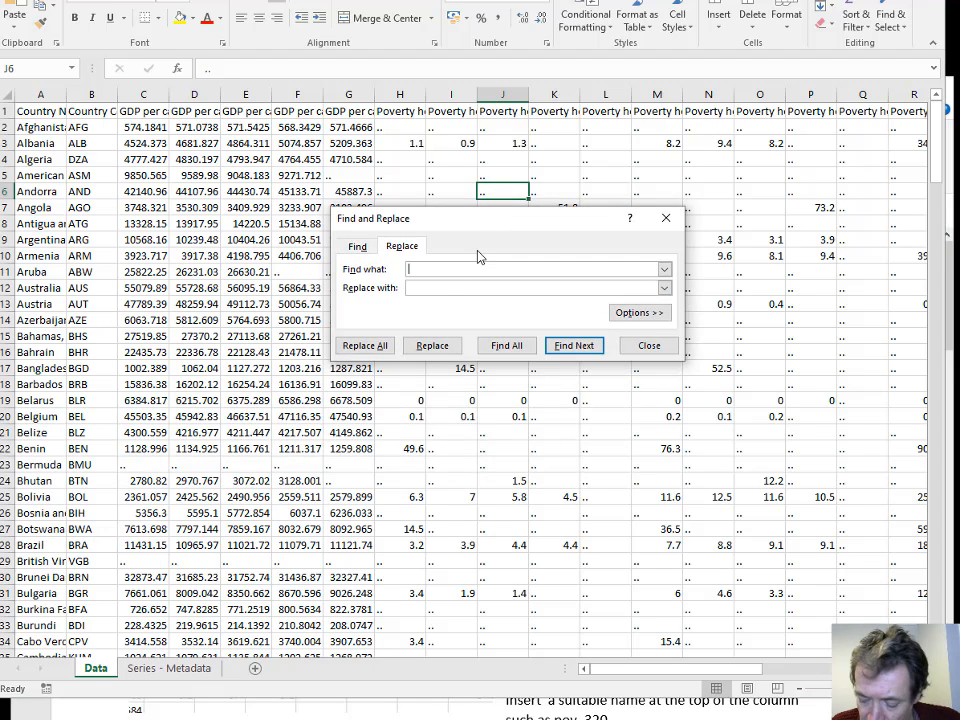
{"action": "type", "text": ".."}
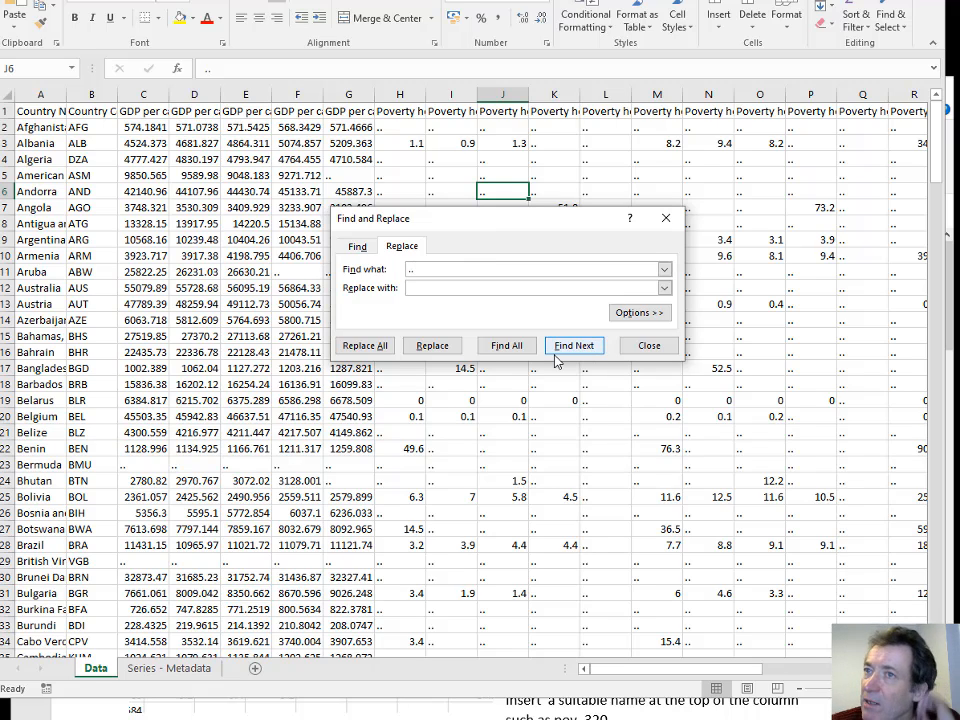
{"action": "key", "text": "Tab"}
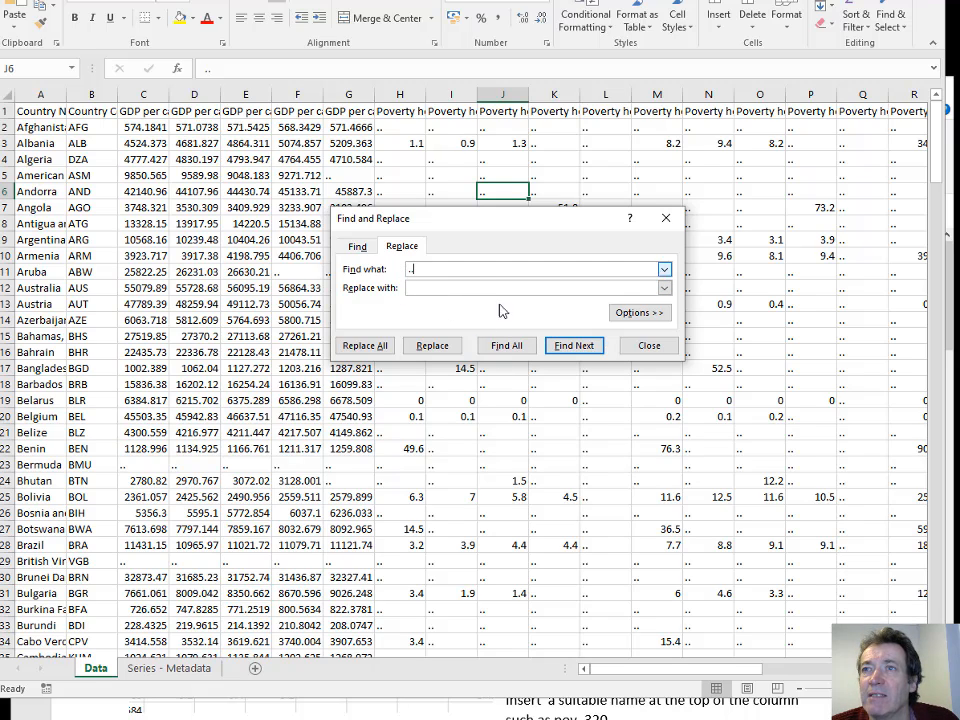
{"action": "left_click", "coordinate": [362, 347]}
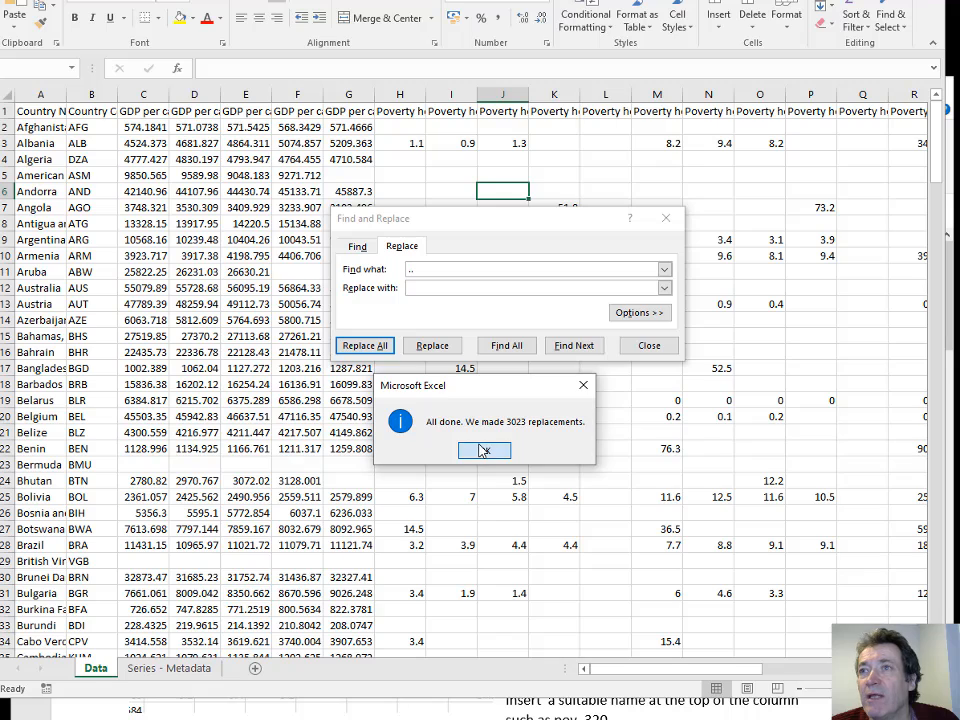
{"action": "left_click", "coordinate": [484, 450]}
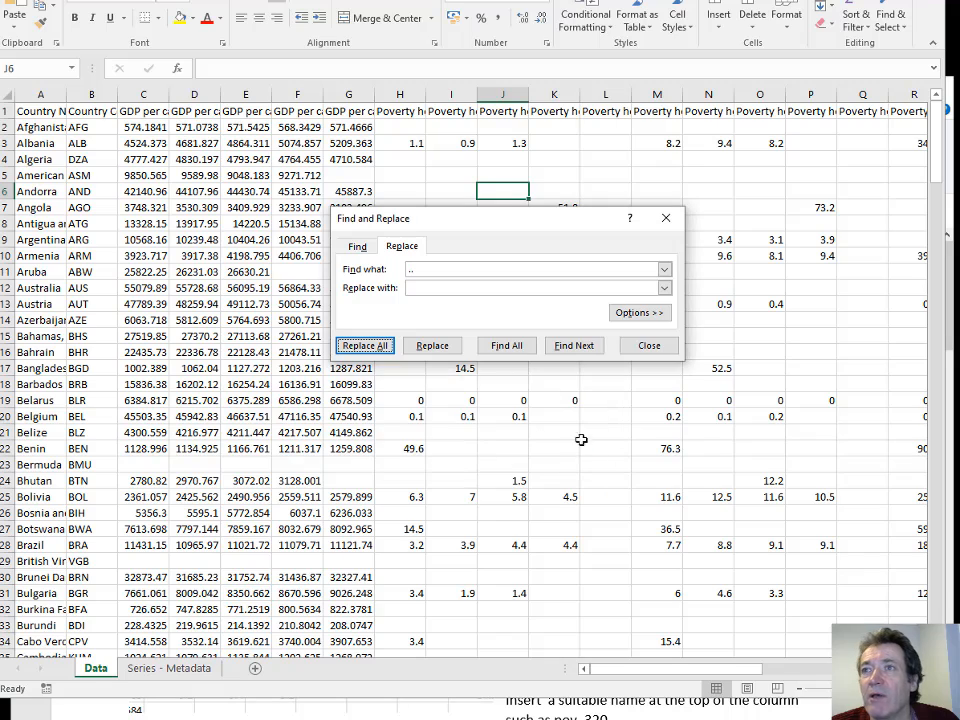
{"action": "left_click", "coordinate": [650, 346]}
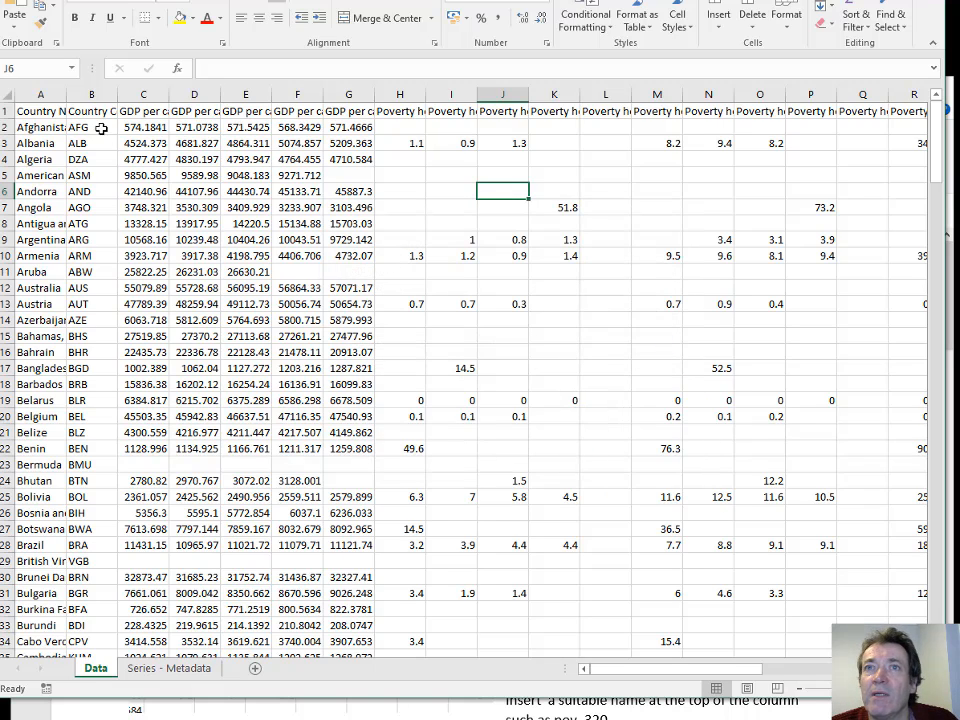
{"action": "left_click", "coordinate": [61, 118]}
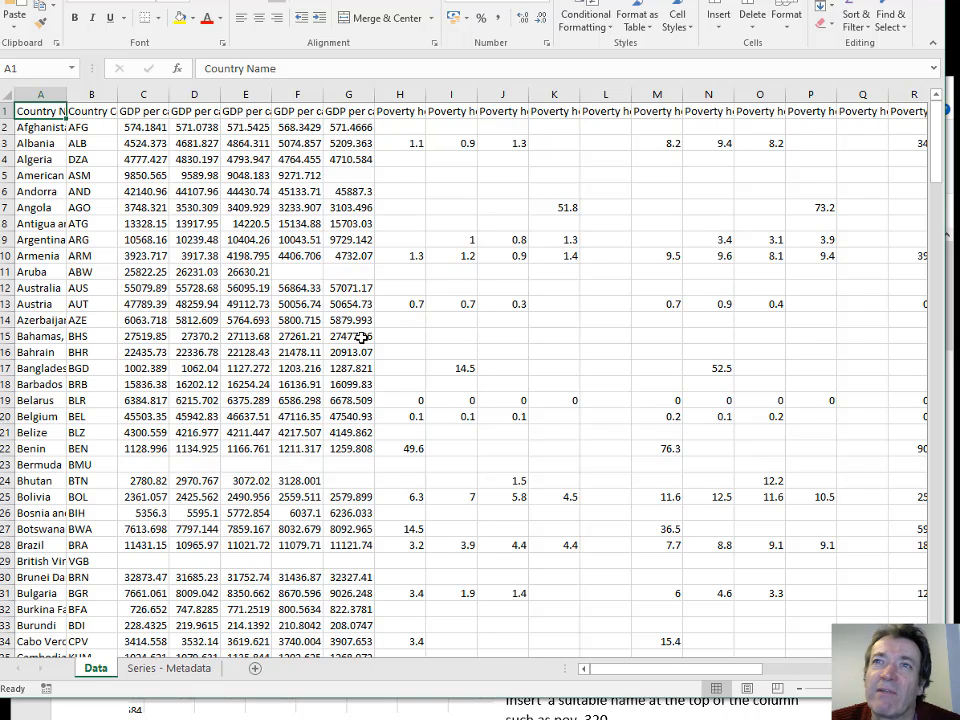
{"action": "left_click", "coordinate": [312, 174]}
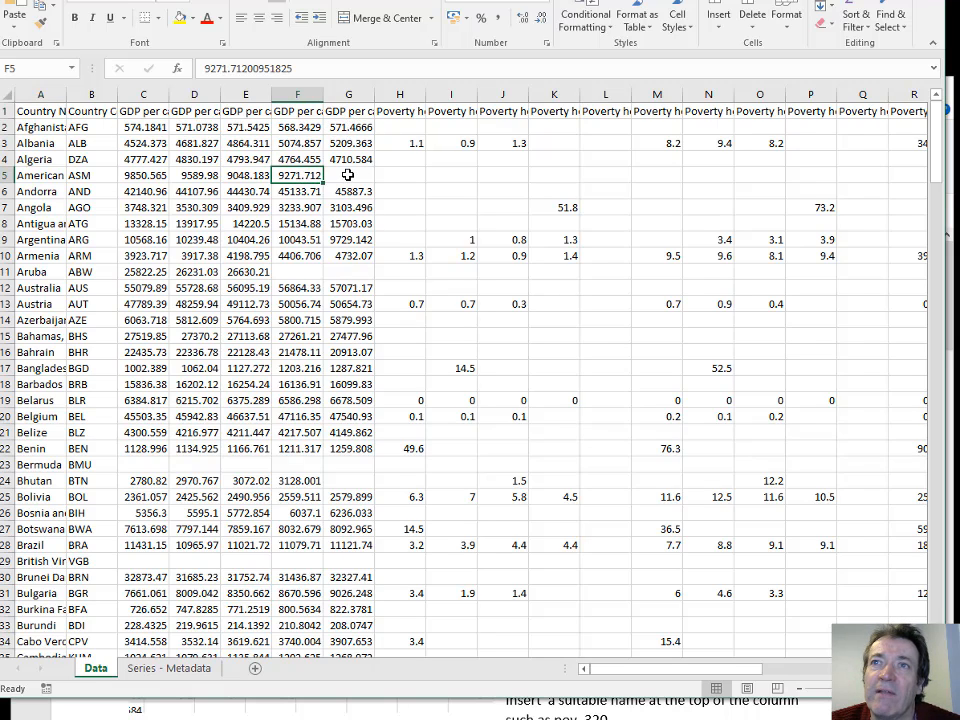
{"action": "key", "text": "Right"}
{"action": "key", "text": "Left"}
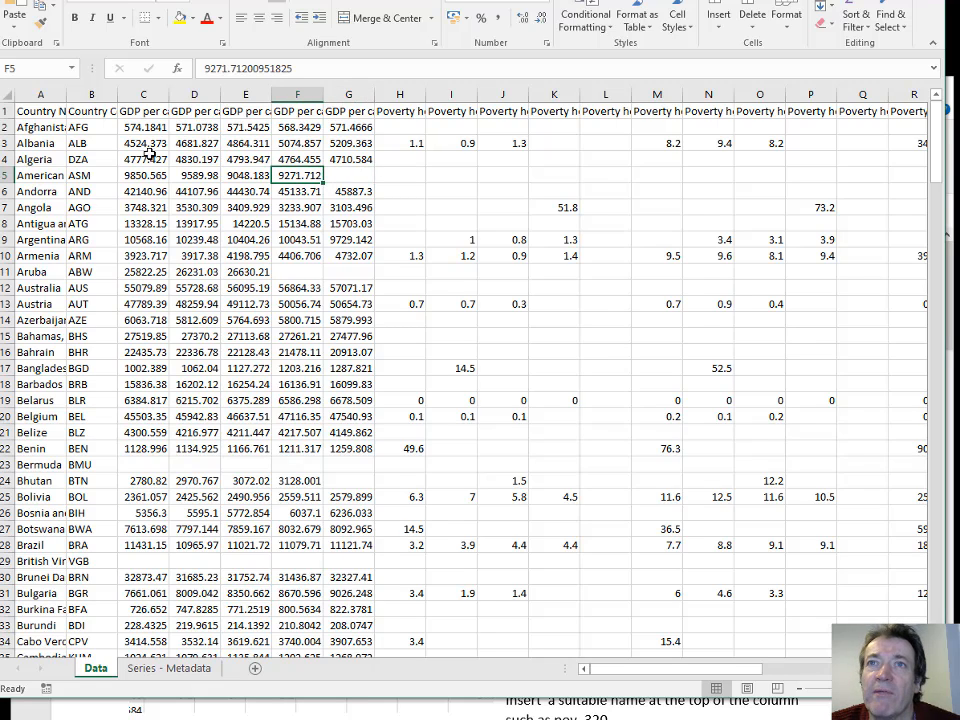
Delete the Country Code column and the GDP per capita columns for 2015 to 2018
{"action": "left_click", "coordinate": [141, 93]}
{"action": "left_click", "coordinate": [82, 95]}
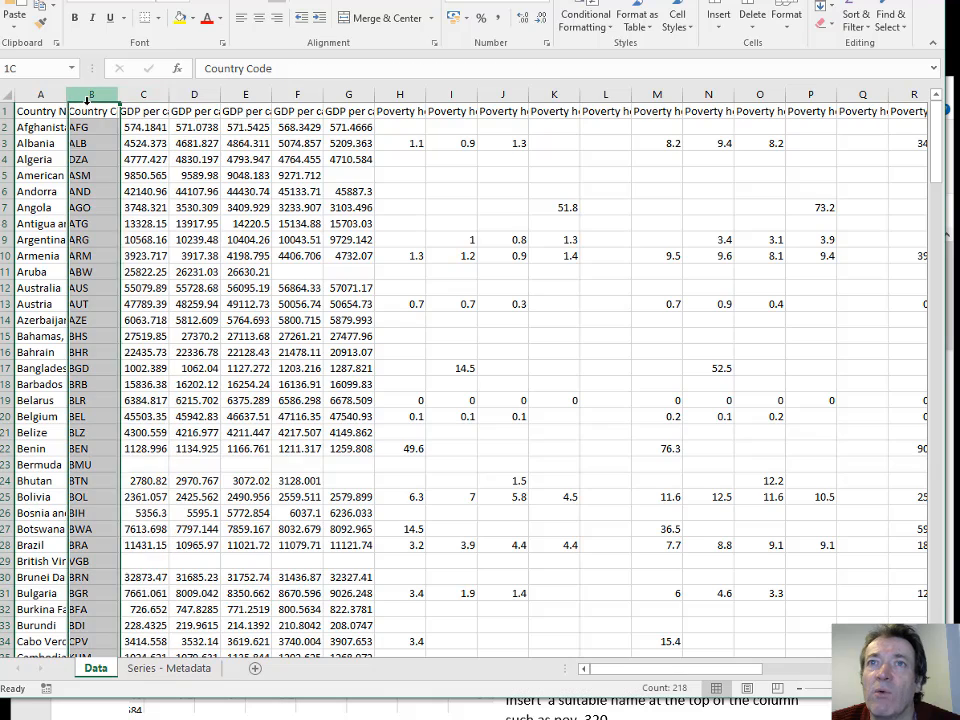
{"action": "left_click_drag", "start_coordinate": [92, 94], "coordinate": [284, 93]}
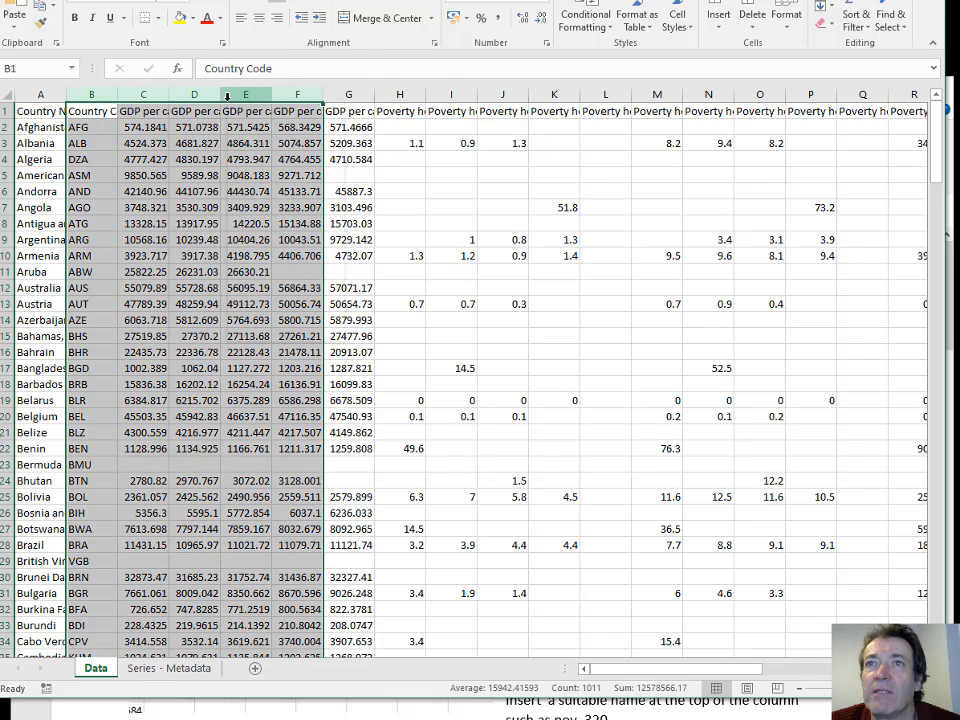
{"action": "right_click", "coordinate": [232, 103]}
{"action": "left_click", "coordinate": [267, 232]}
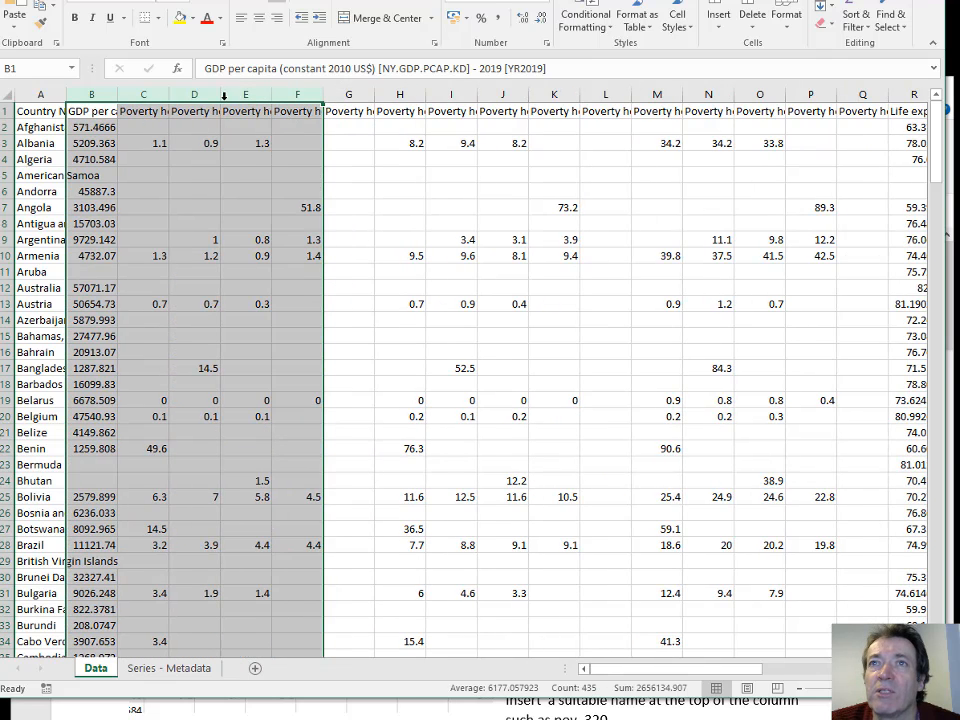
Examine the row 1 headers from column B to H to find where the $1.90-a-day poverty series starts and ends
{"action": "left_click", "coordinate": [98, 110]}
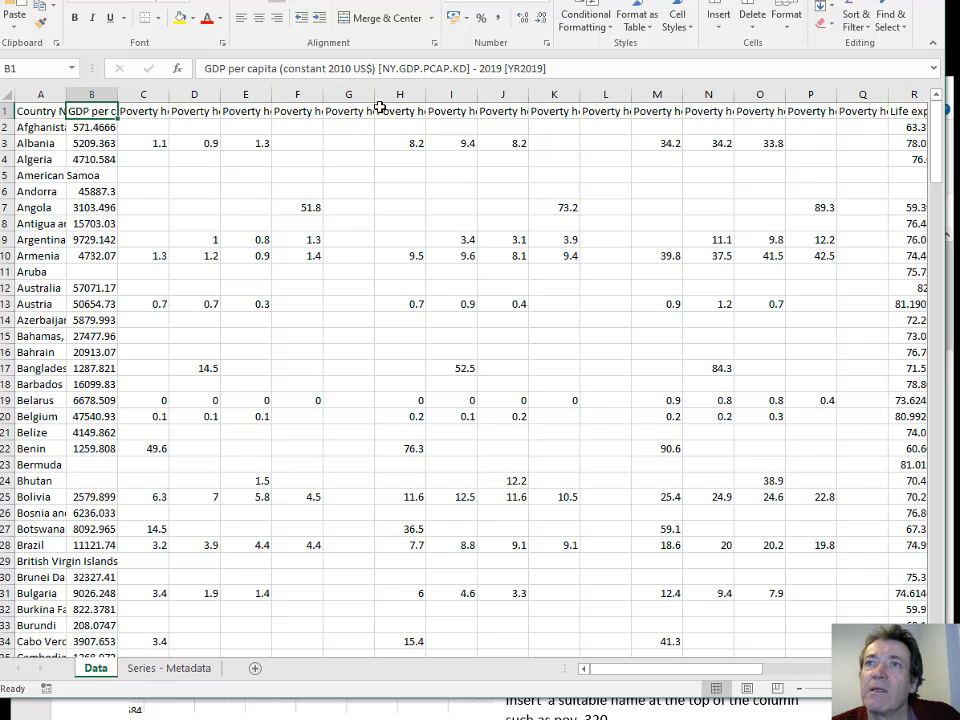
{"action": "left_click", "coordinate": [155, 110]}
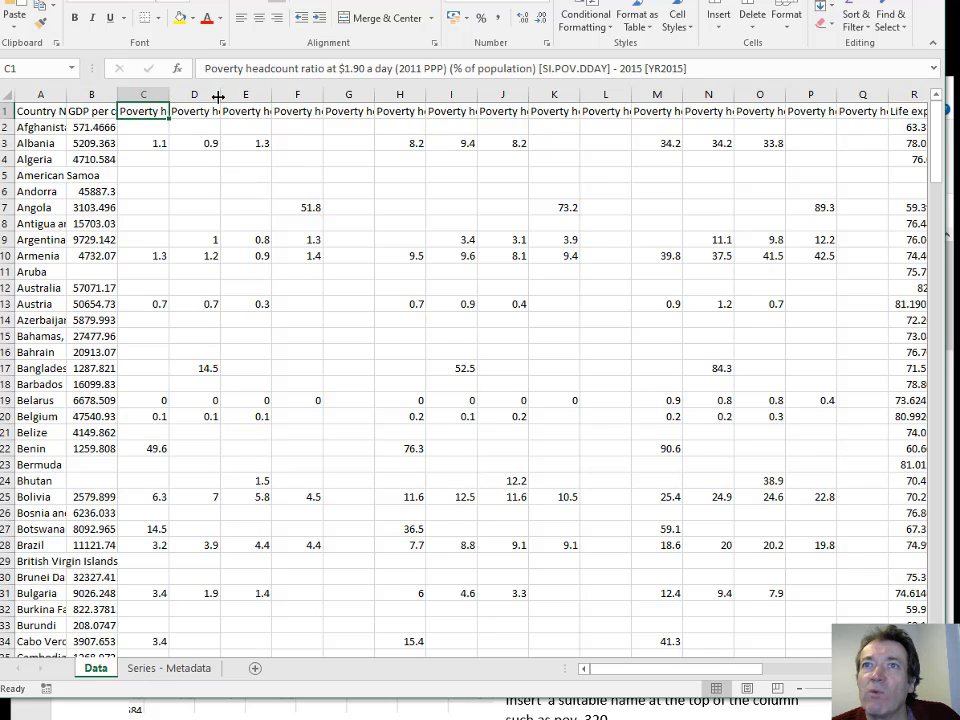
{"action": "key", "text": "Right"}
{"action": "key", "text": "Right"}
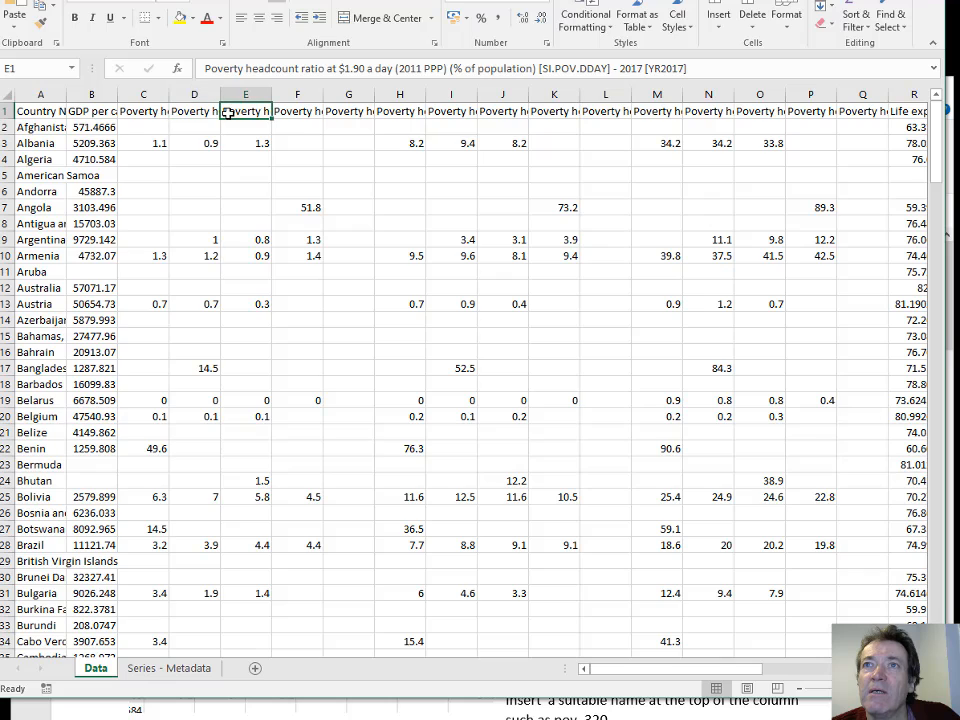
{"action": "left_click", "coordinate": [148, 111]}
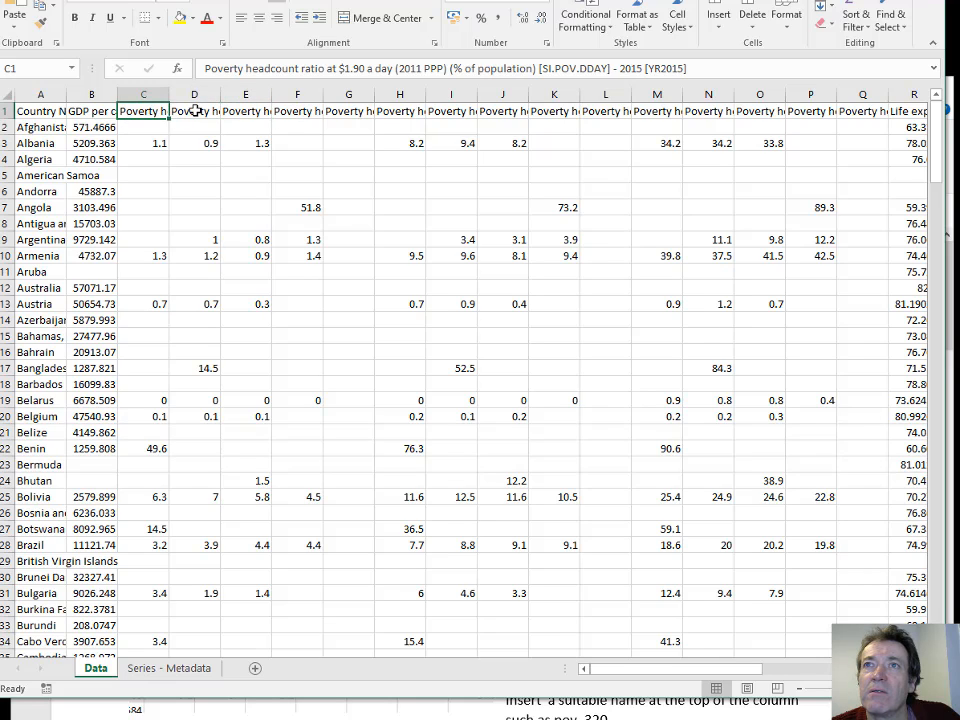
{"action": "key", "text": "Right"}
{"action": "key", "text": "Right"}
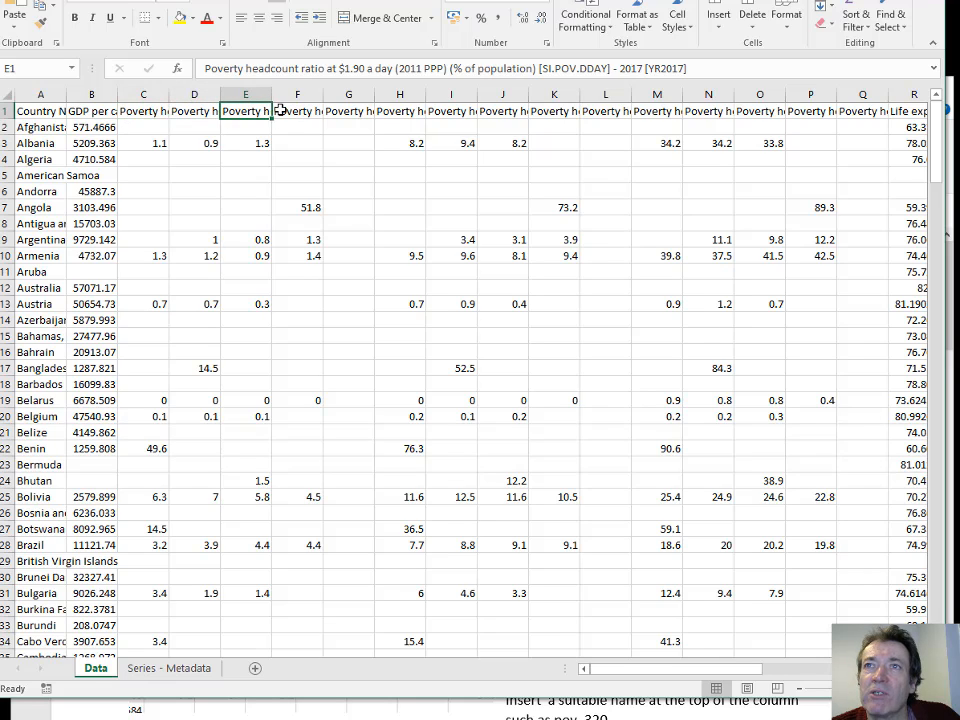
{"action": "key", "text": "Right"}
{"action": "key", "text": "Right"}
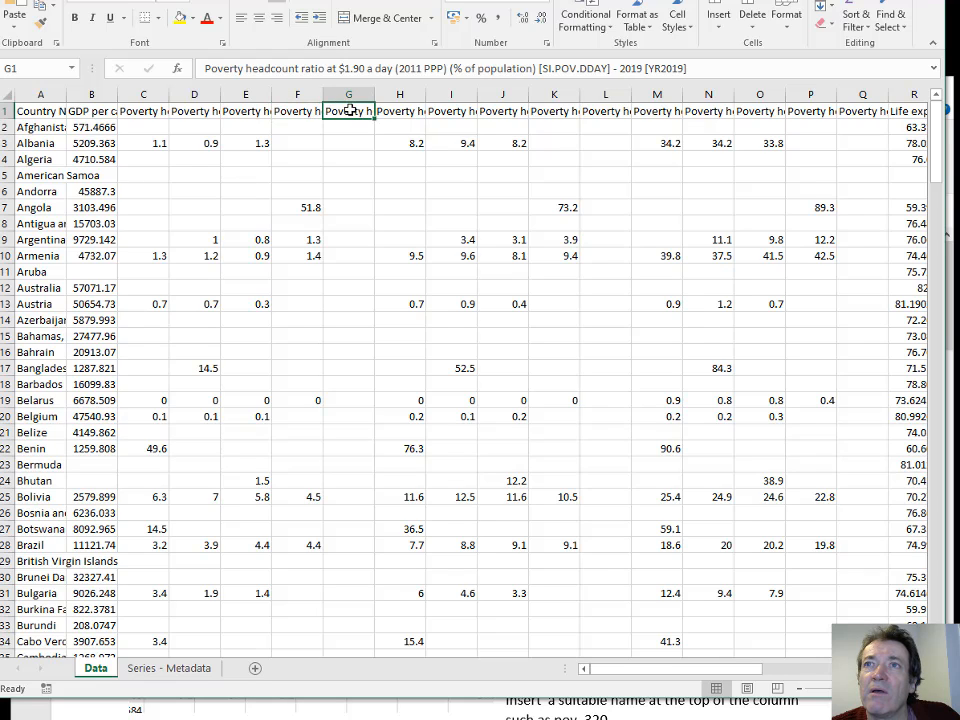
{"action": "key", "text": "Right"}
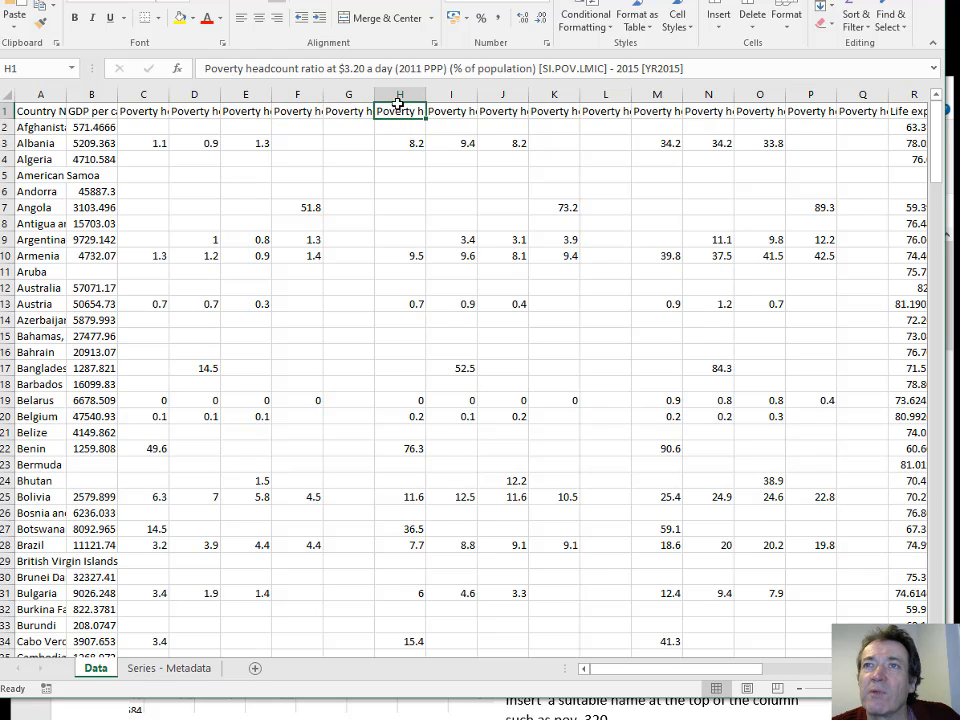
Insert a blank column before the first $3.20-a-day poverty column and head it pov_190
{"action": "left_click", "coordinate": [399, 95]}
{"action": "right_click", "coordinate": [399, 95]}
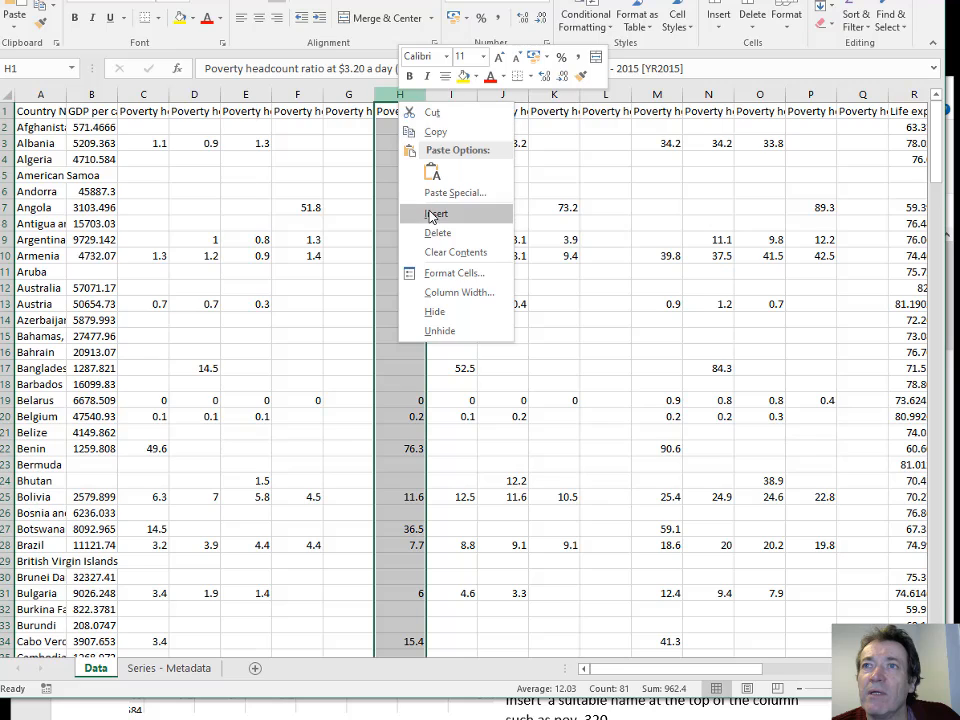
{"action": "left_click", "coordinate": [430, 215]}
{"action": "left_click", "coordinate": [397, 111]}
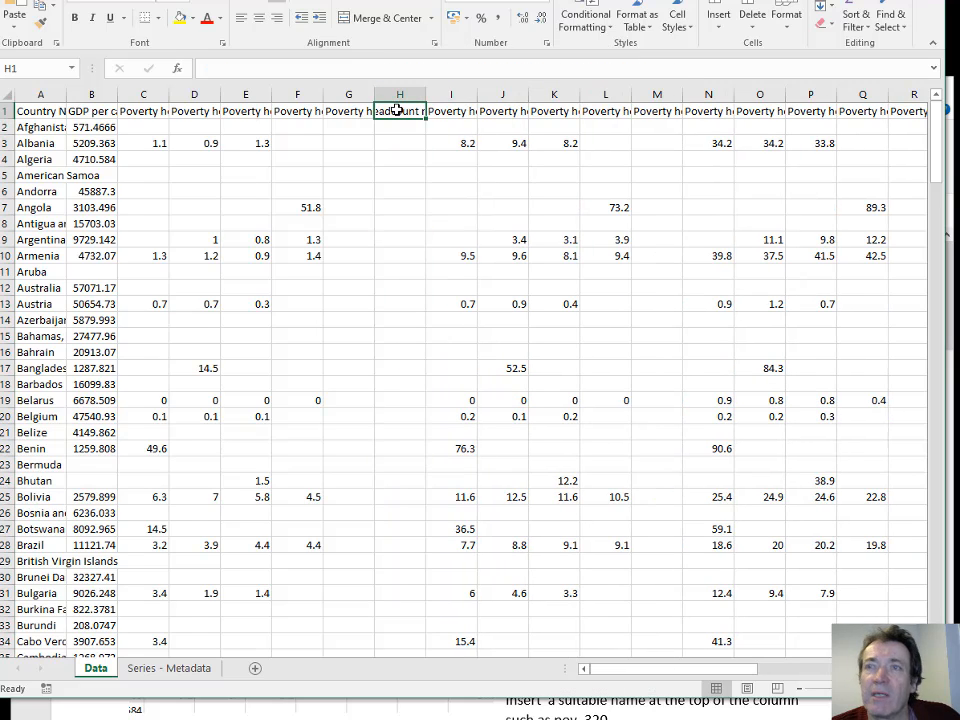
{"action": "type", "text": "pov"}
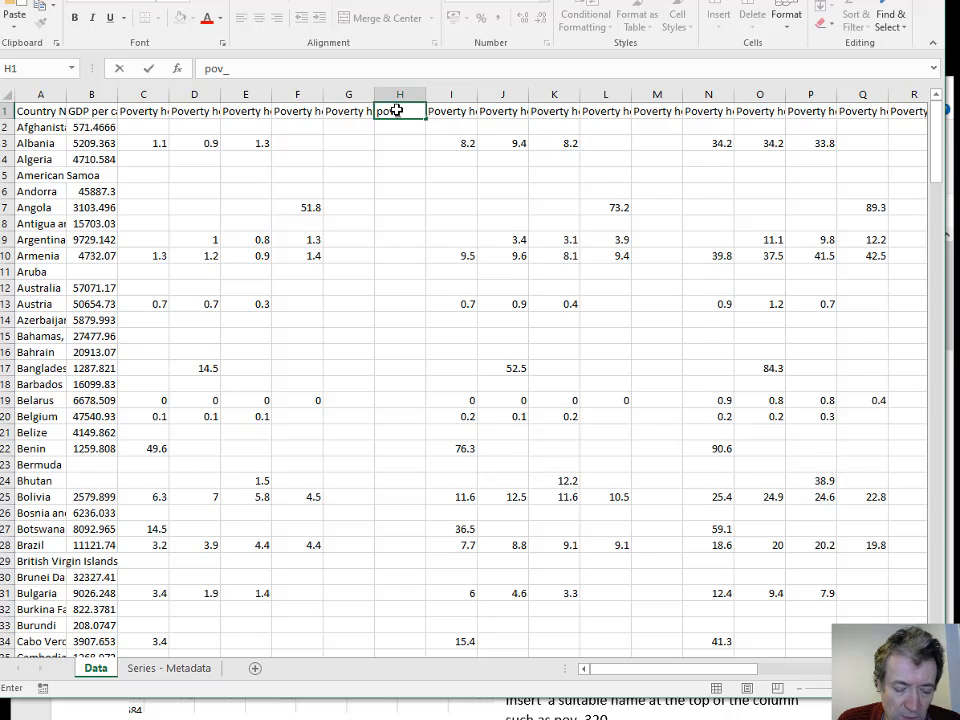
{"action": "type", "text": "_1909"}
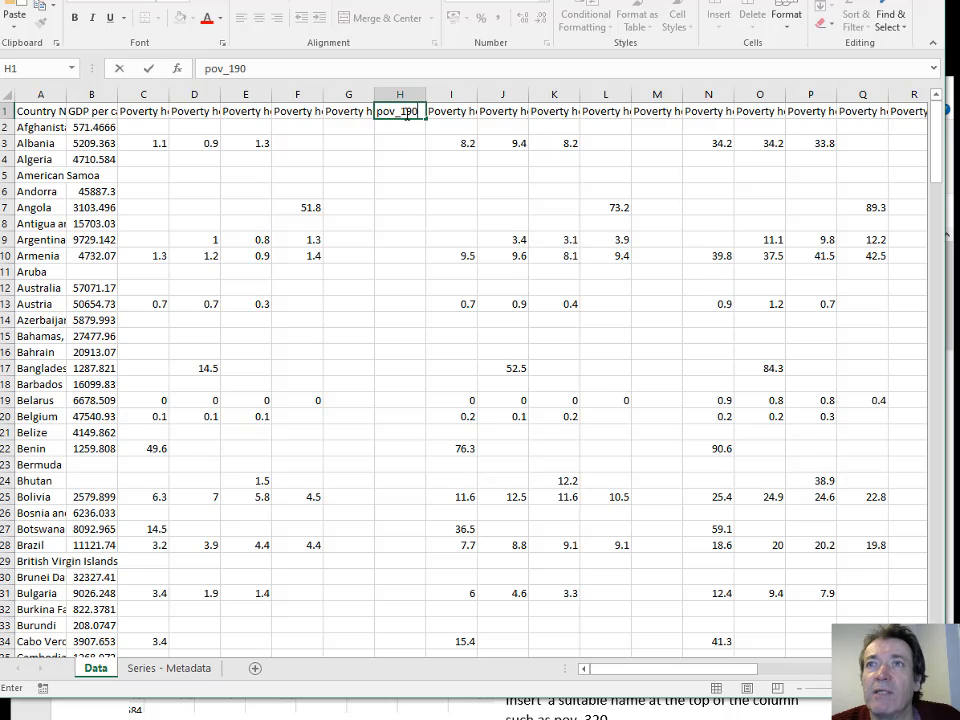
{"action": "key", "text": "Return"}
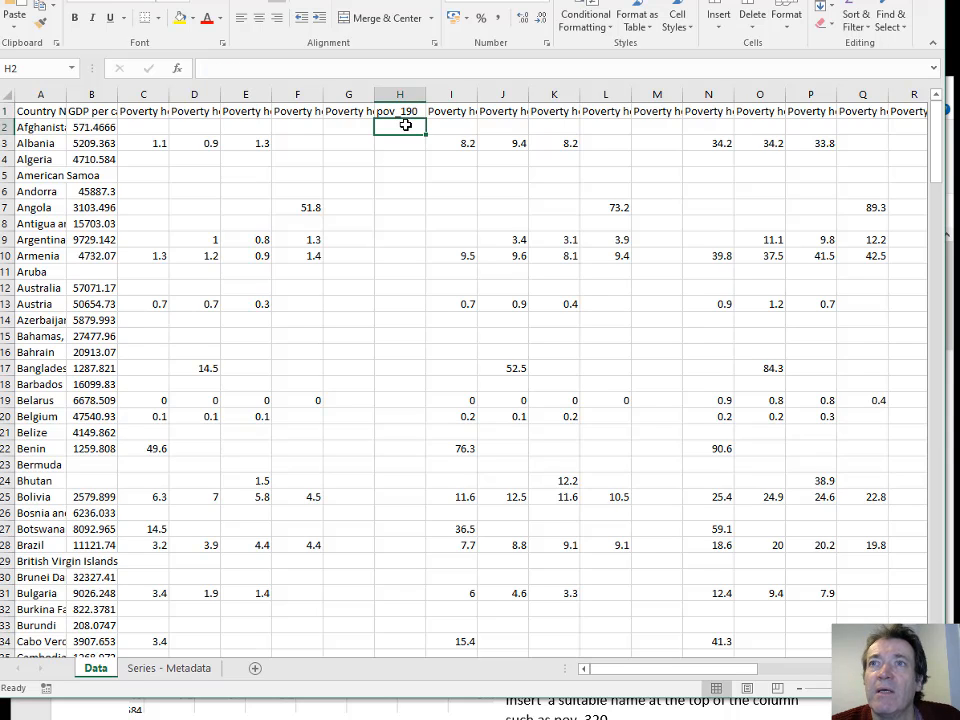
Enter =AVERAGE(C2:G2) in H2 and fill the formula down the pov_190 column to row 218
{"action": "type", "text": "=average"}
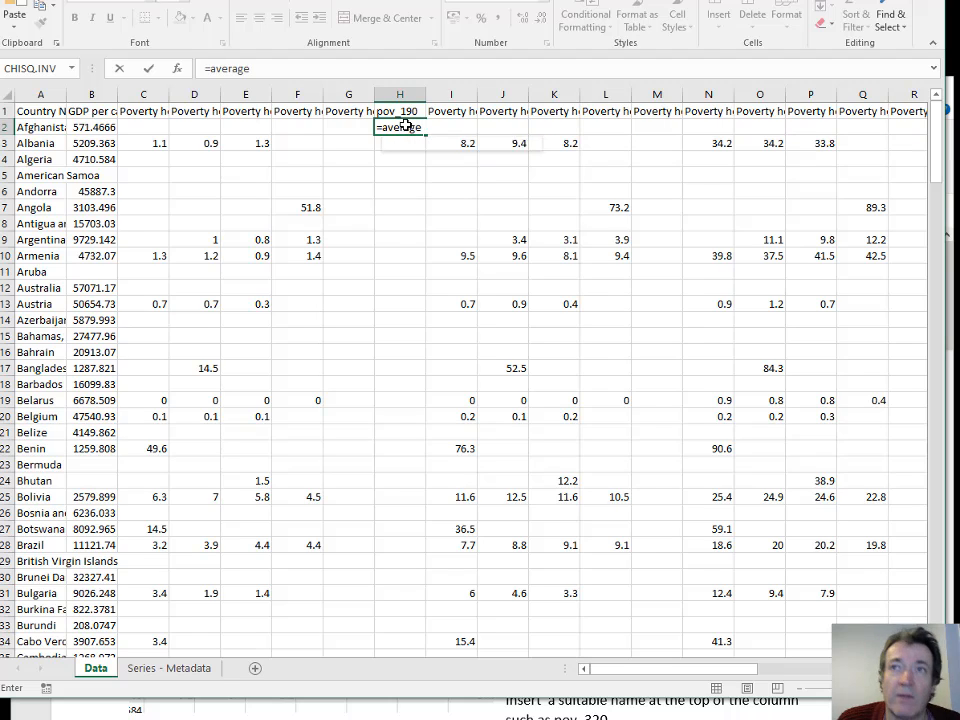
{"action": "type", "text": "("}
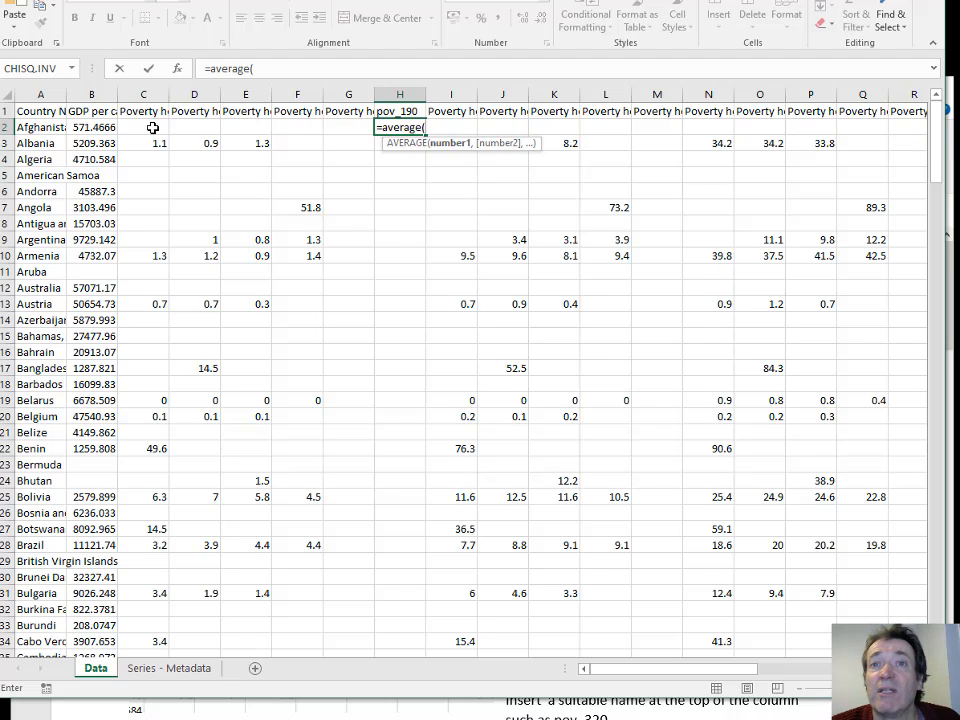
{"action": "left_click_drag", "start_coordinate": [154, 127], "coordinate": [350, 128]}
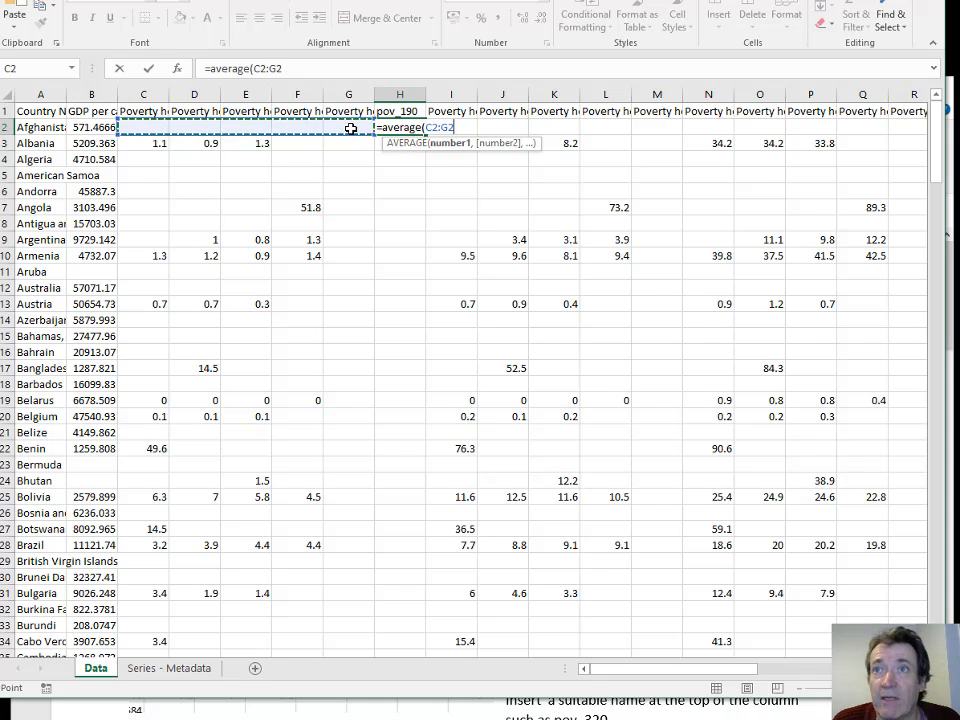
{"action": "type", "text": ")"}
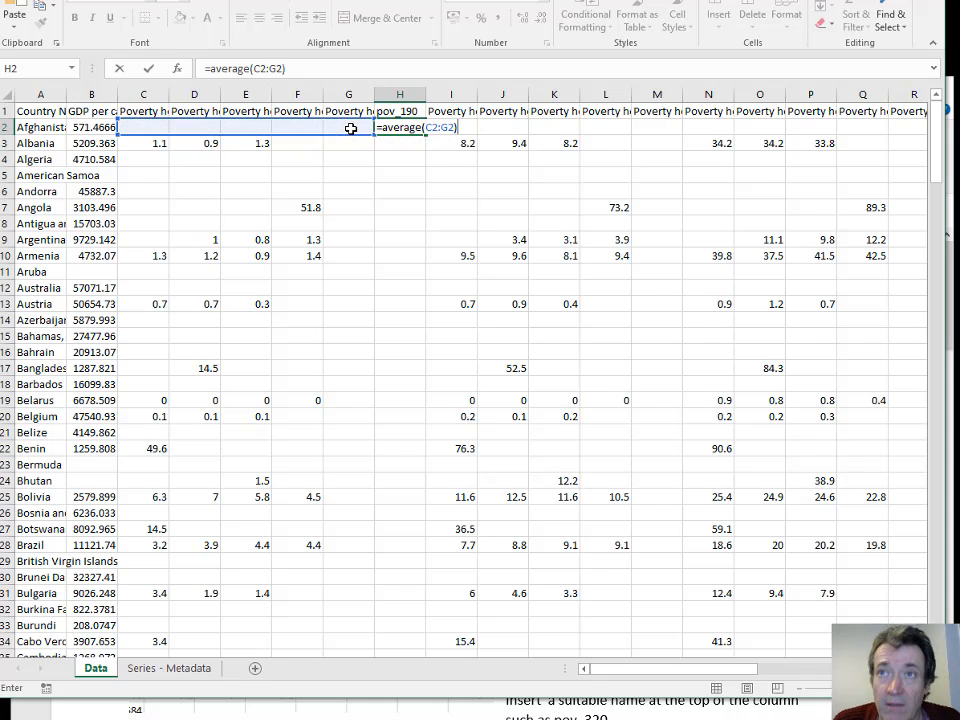
{"action": "key", "text": "Return"}
{"action": "left_click", "coordinate": [395, 127]}
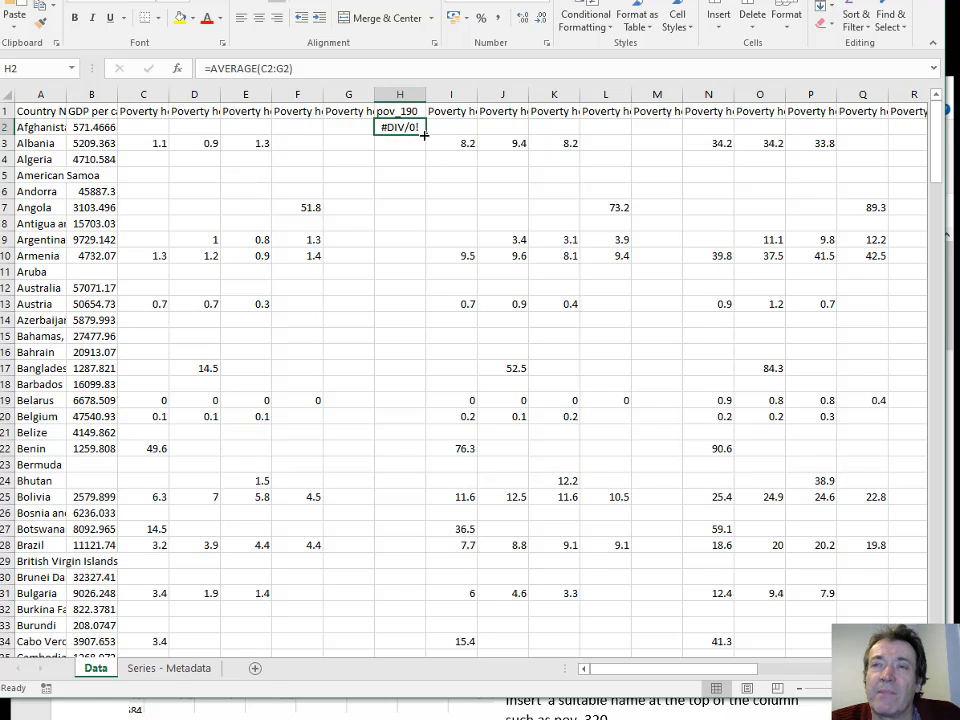
{"action": "left_click_drag", "start_coordinate": [424, 134], "coordinate": [425, 603]}
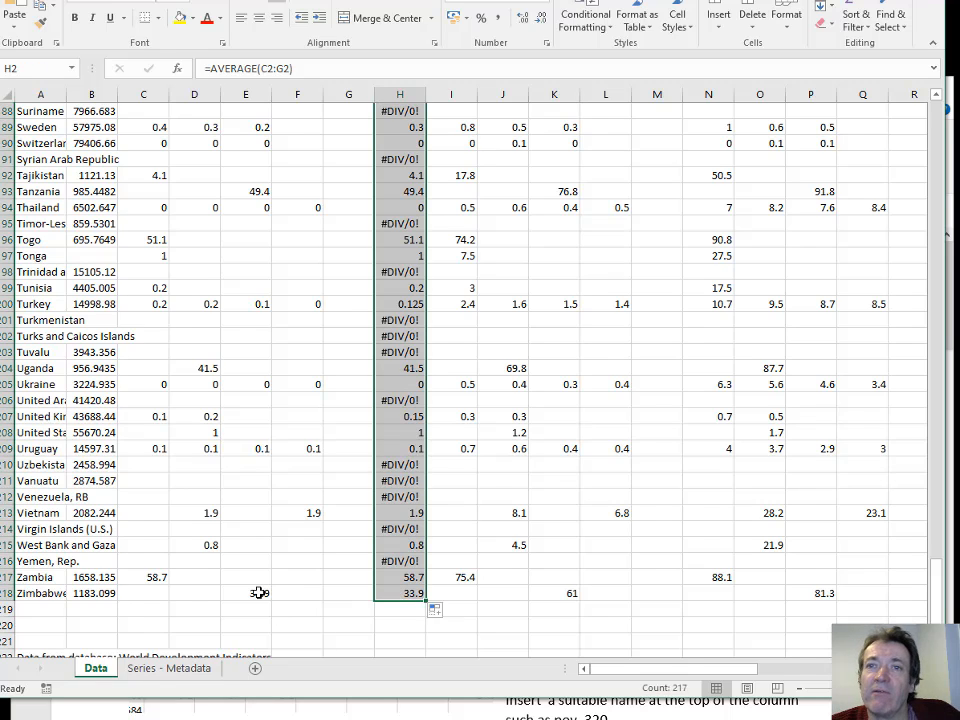
Convert the average formulas in H2:H218 to fixed values by copying them and pasting values in place
{"action": "left_click", "coordinate": [148, 577]}
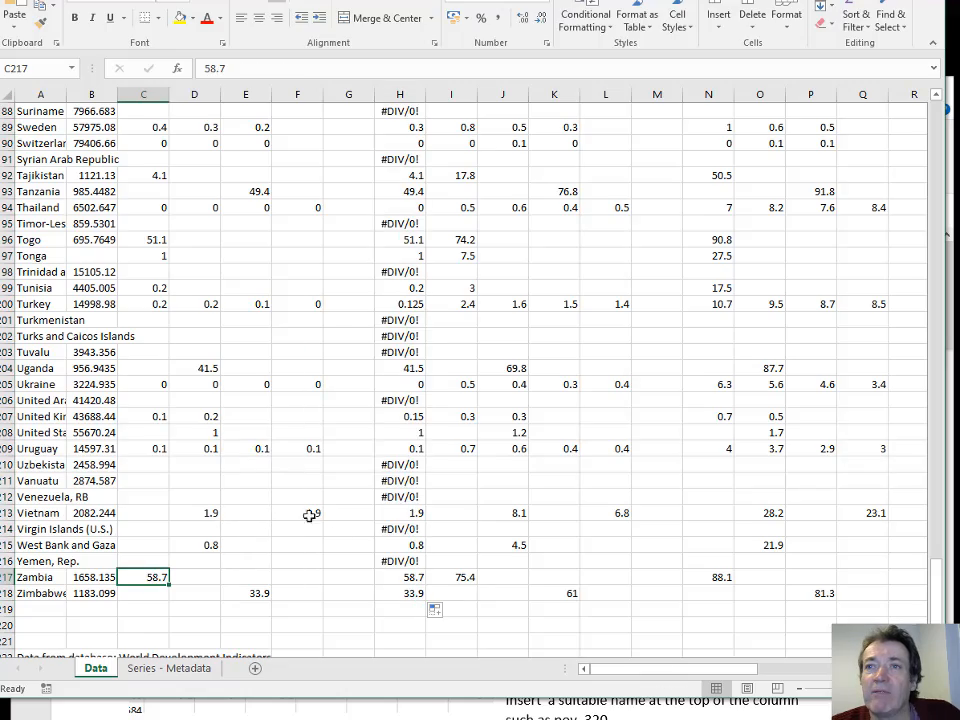
{"action": "scroll", "coordinate": [392, 594], "scroll_direction": "up", "scroll_amount": 2}
{"action": "scroll", "coordinate": [393, 594], "scroll_direction": "up", "scroll_amount": 20}
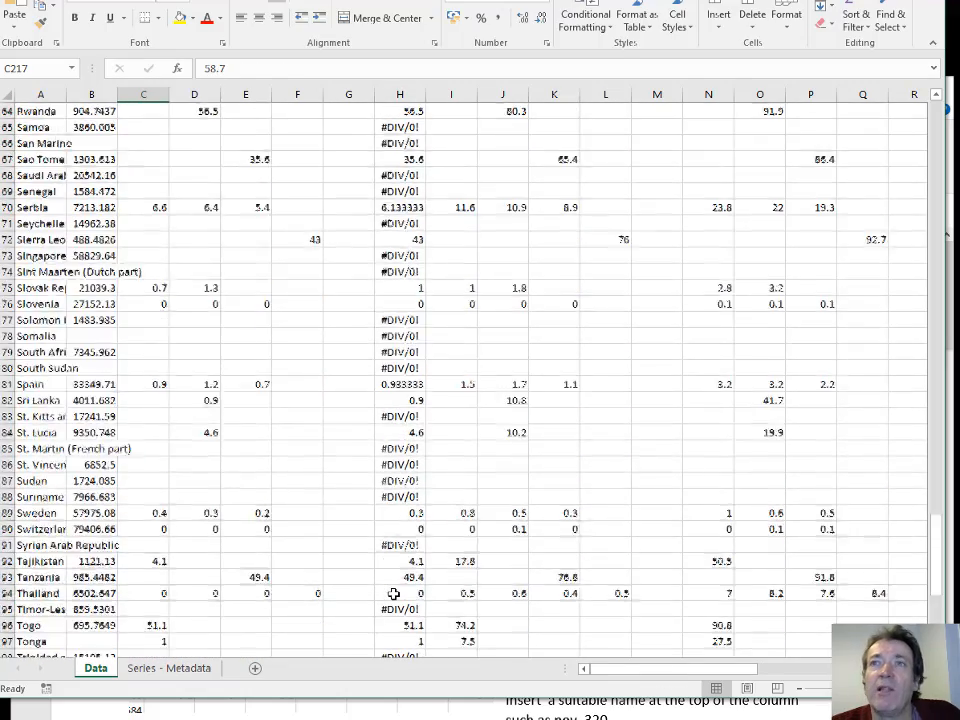
{"action": "scroll", "coordinate": [393, 594], "scroll_direction": "up", "scroll_amount": 6}
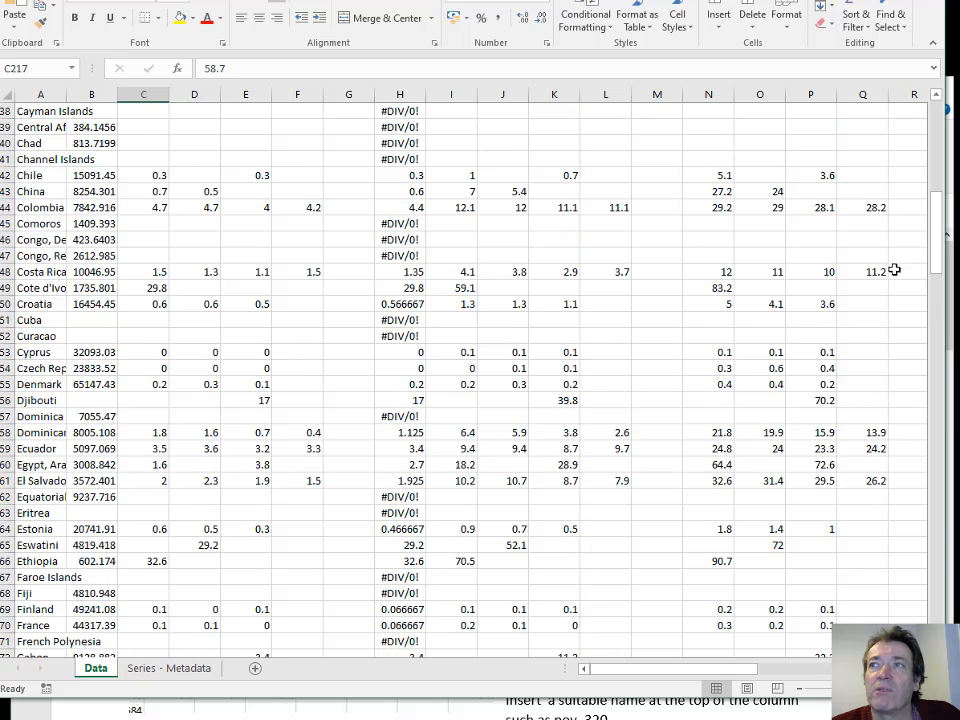
{"action": "left_click_drag", "start_coordinate": [940, 234], "coordinate": [940, 140]}
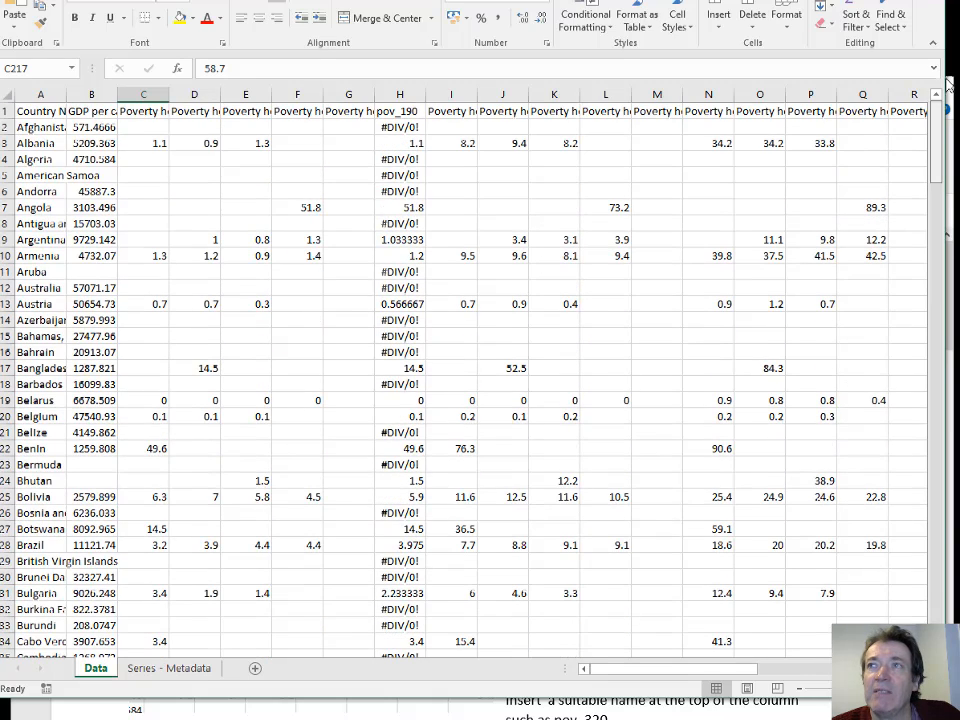
{"action": "left_click", "coordinate": [407, 124]}
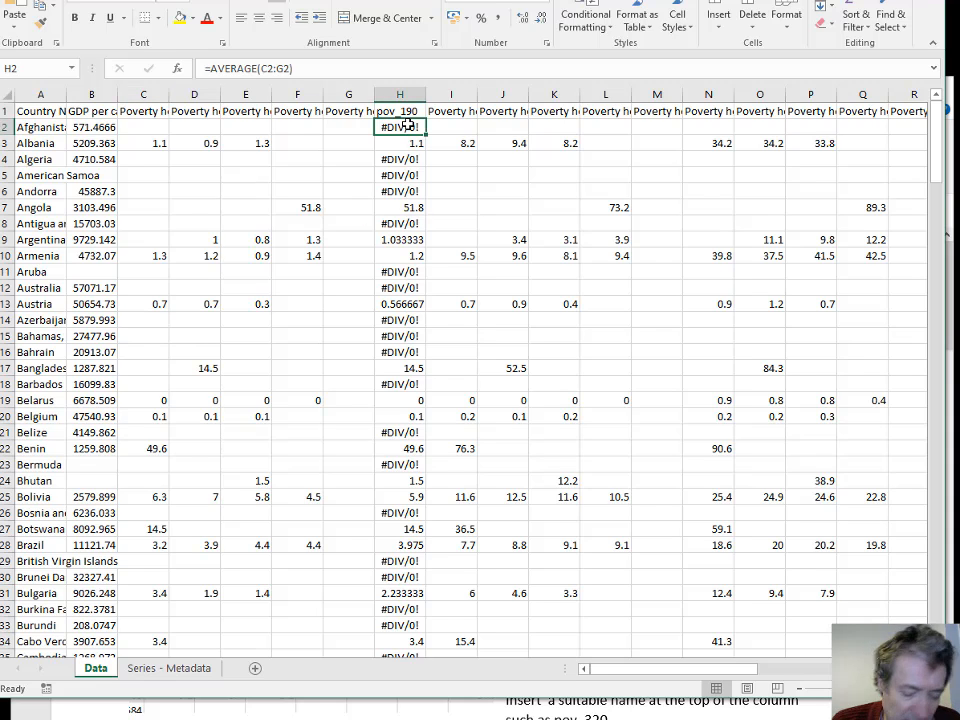
{"action": "key", "text": "ctrl+shift+Down"}
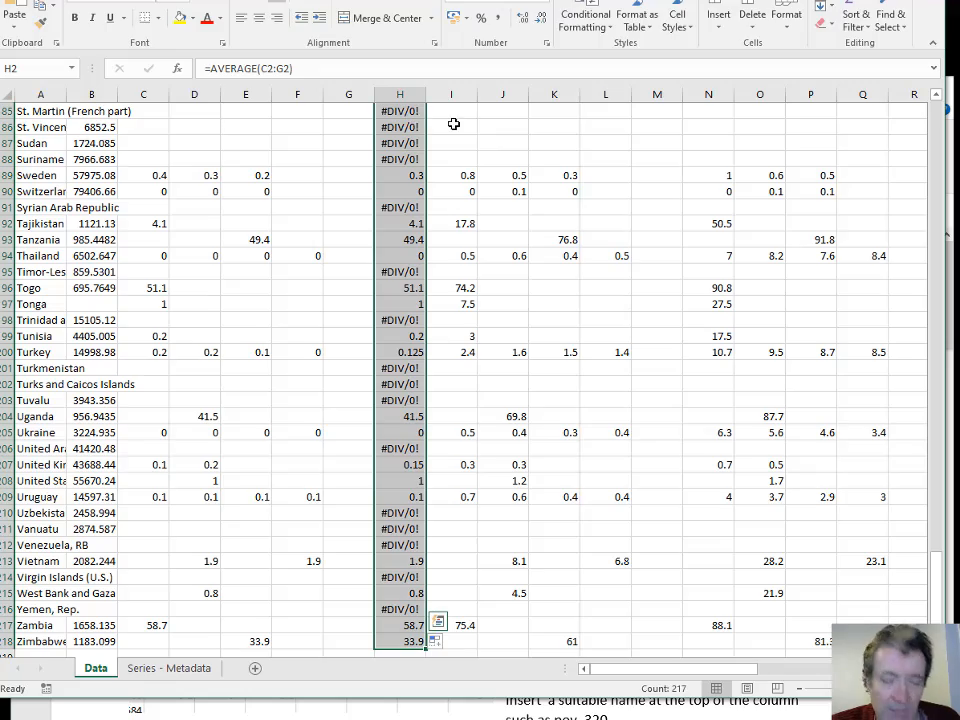
{"action": "scroll", "coordinate": [397, 206], "scroll_direction": "up", "scroll_amount": 10}
{"action": "scroll", "coordinate": [397, 206], "scroll_direction": "up", "scroll_amount": 20}
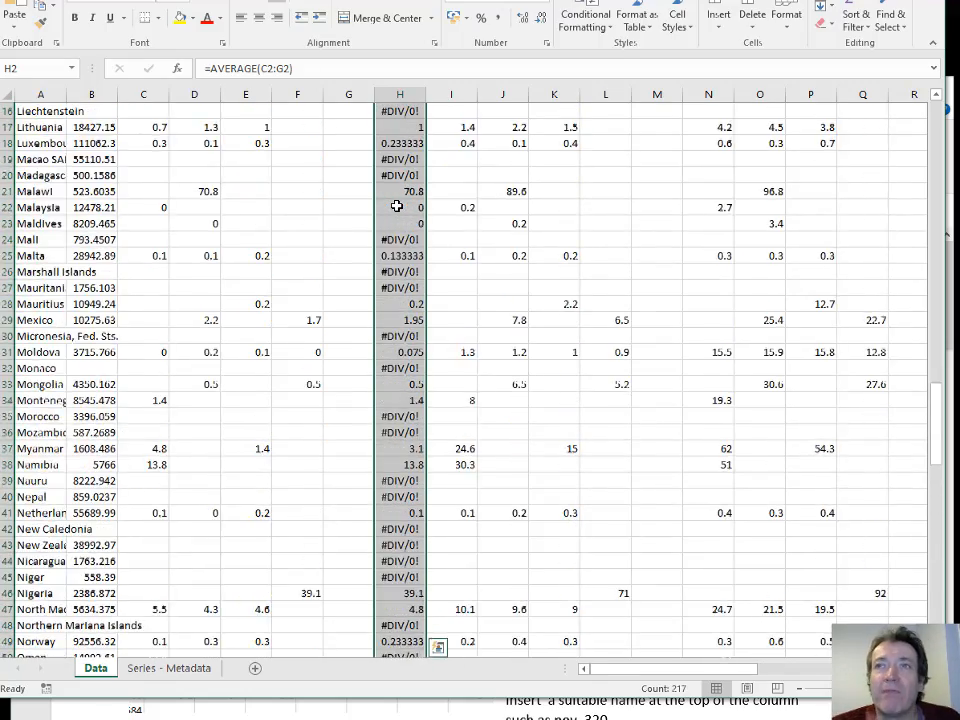
{"action": "scroll", "coordinate": [397, 206], "scroll_direction": "up", "scroll_amount": 20}
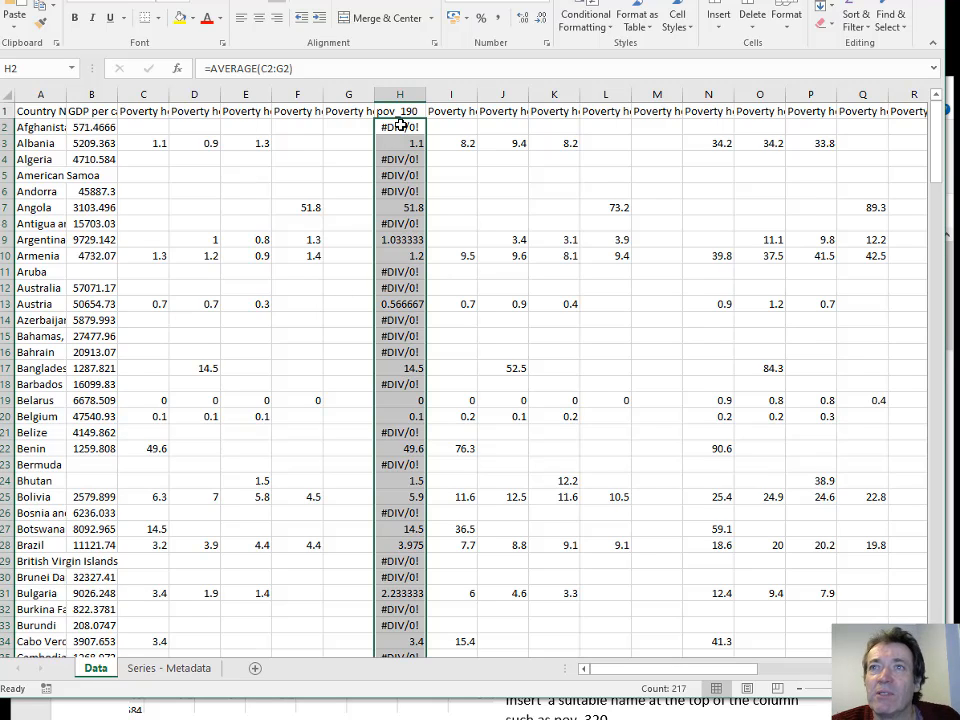
{"action": "key", "text": "ctrl+c"}
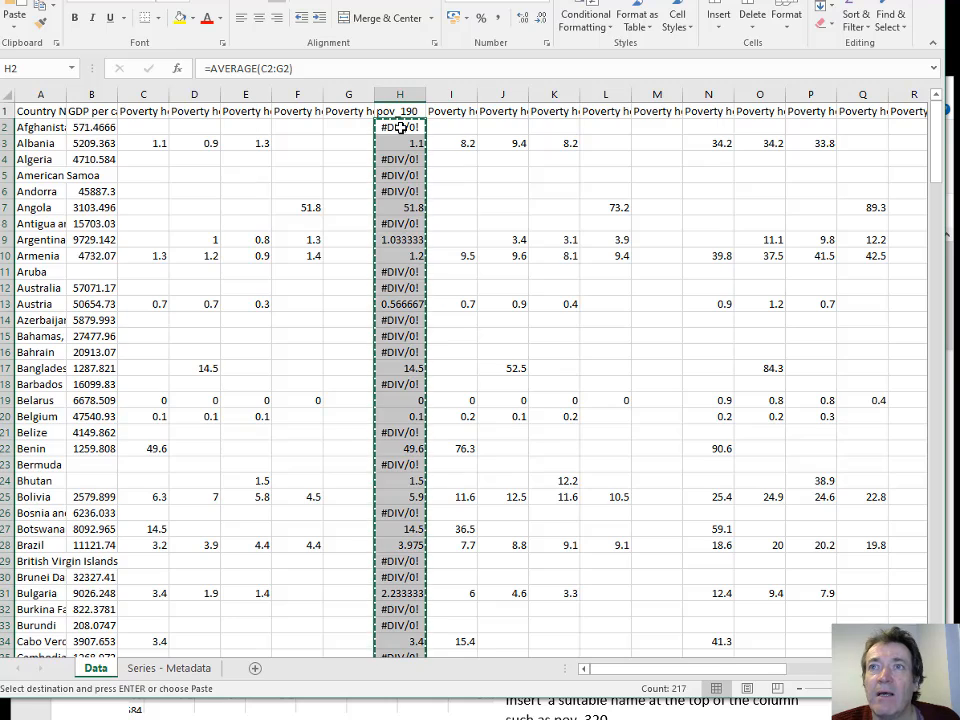
{"action": "right_click", "coordinate": [400, 128]}
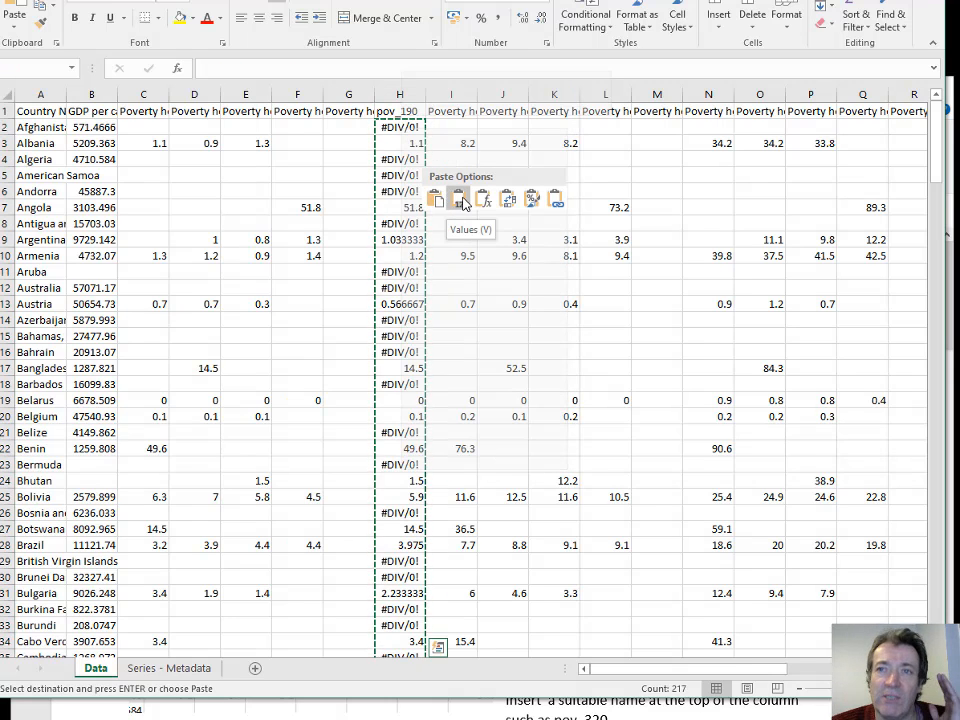
{"action": "left_click", "coordinate": [461, 201]}
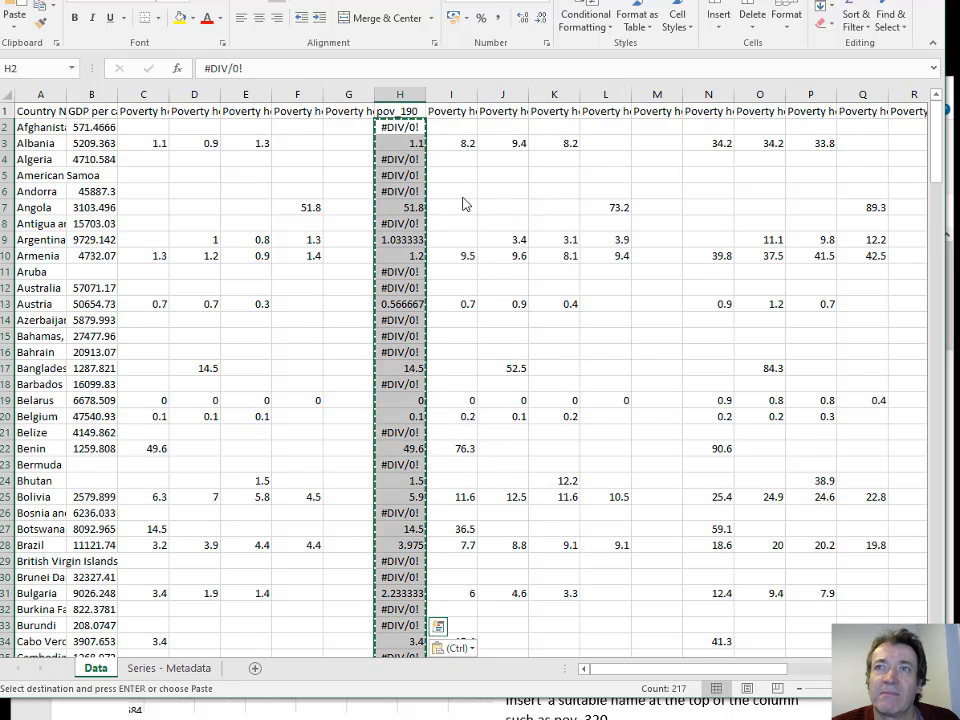
Delete the five yearly $1.90-a-day poverty columns, C to G, that precede the pov_190 column
{"action": "left_click", "coordinate": [400, 111]}
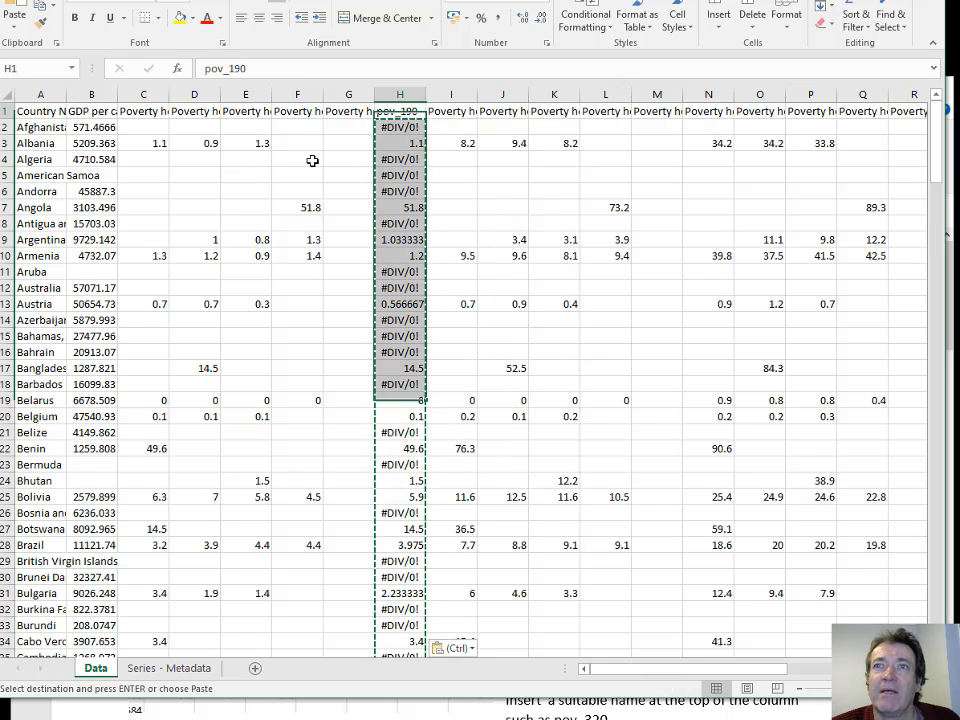
{"action": "left_click_drag", "start_coordinate": [143, 94], "coordinate": [352, 95]}
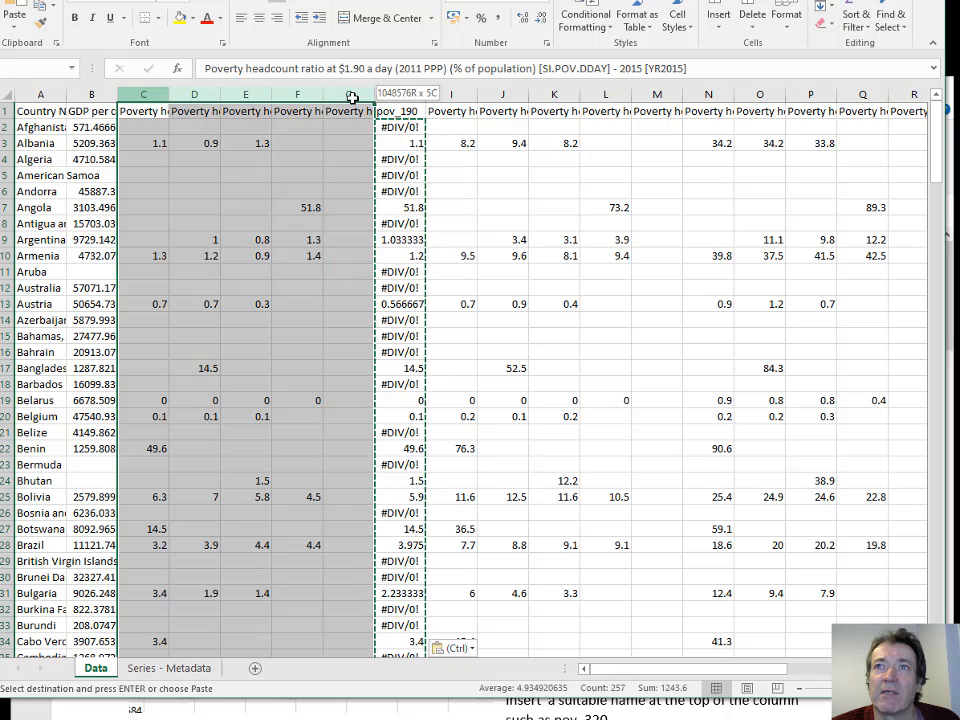
{"action": "right_click", "coordinate": [351, 96]}
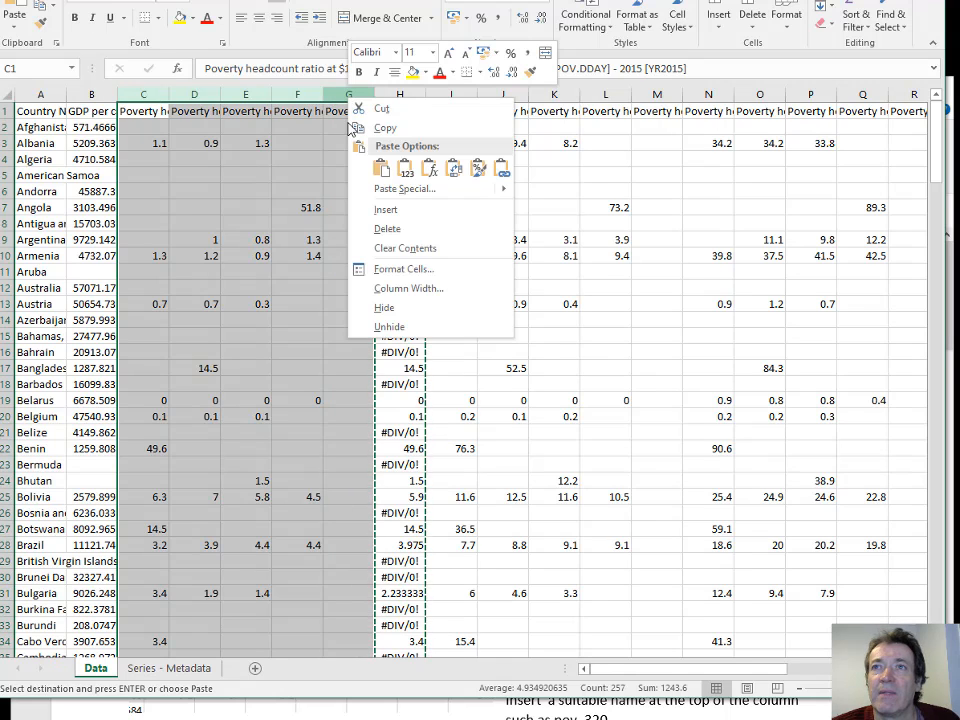
{"action": "left_click", "coordinate": [388, 228]}
Check the row 1 headers for the end of the $3.20-a-day series and insert a blank column before the first $5.50-a-day column
{"action": "left_click", "coordinate": [126, 111]}
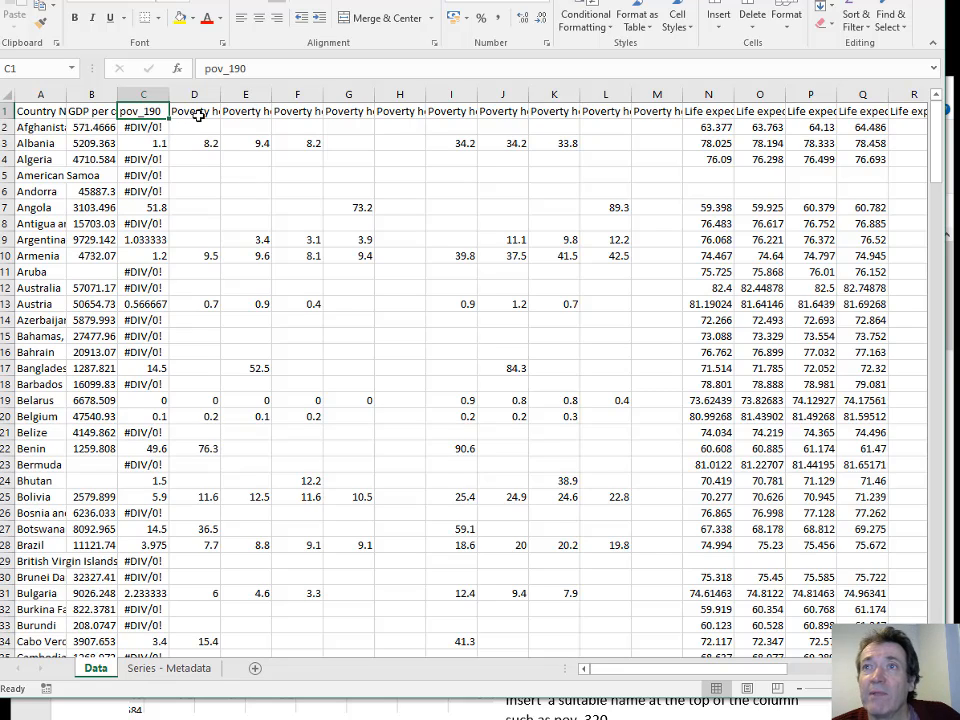
{"action": "left_click", "coordinate": [202, 111]}
{"action": "left_click", "coordinate": [240, 110]}
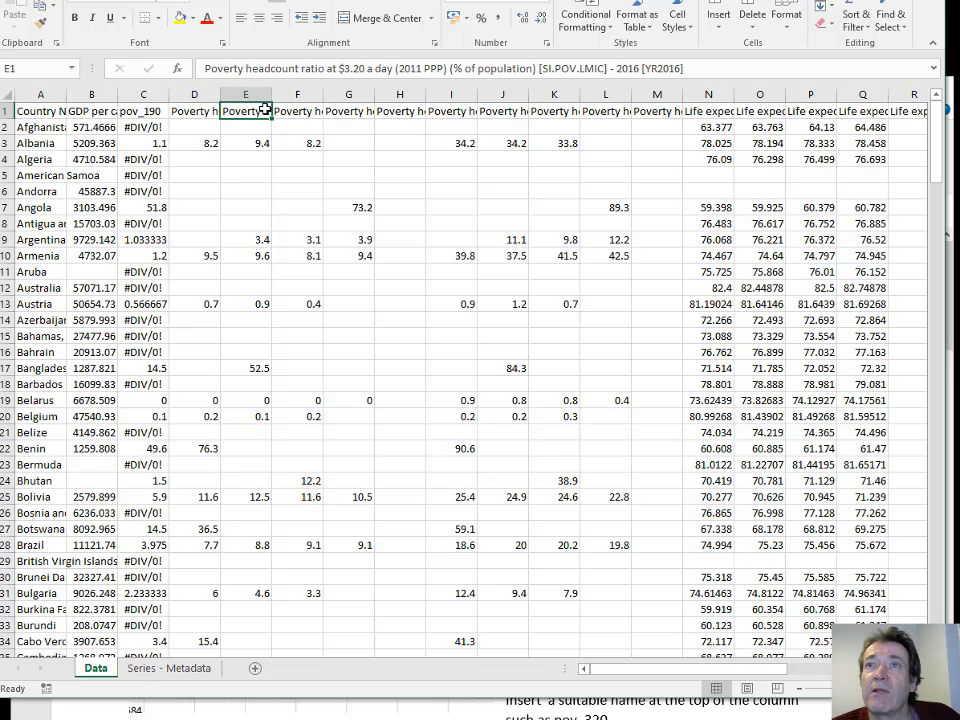
{"action": "left_click", "coordinate": [305, 110]}
{"action": "left_click", "coordinate": [358, 110]}
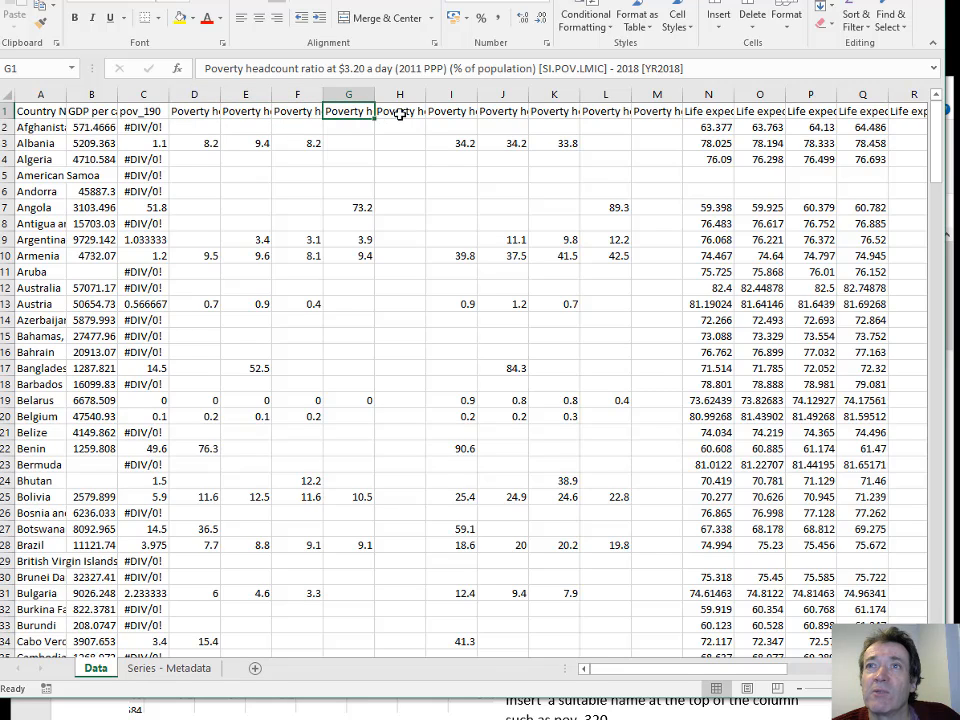
{"action": "left_click", "coordinate": [399, 113]}
{"action": "left_click", "coordinate": [448, 111]}
{"action": "left_click", "coordinate": [450, 95]}
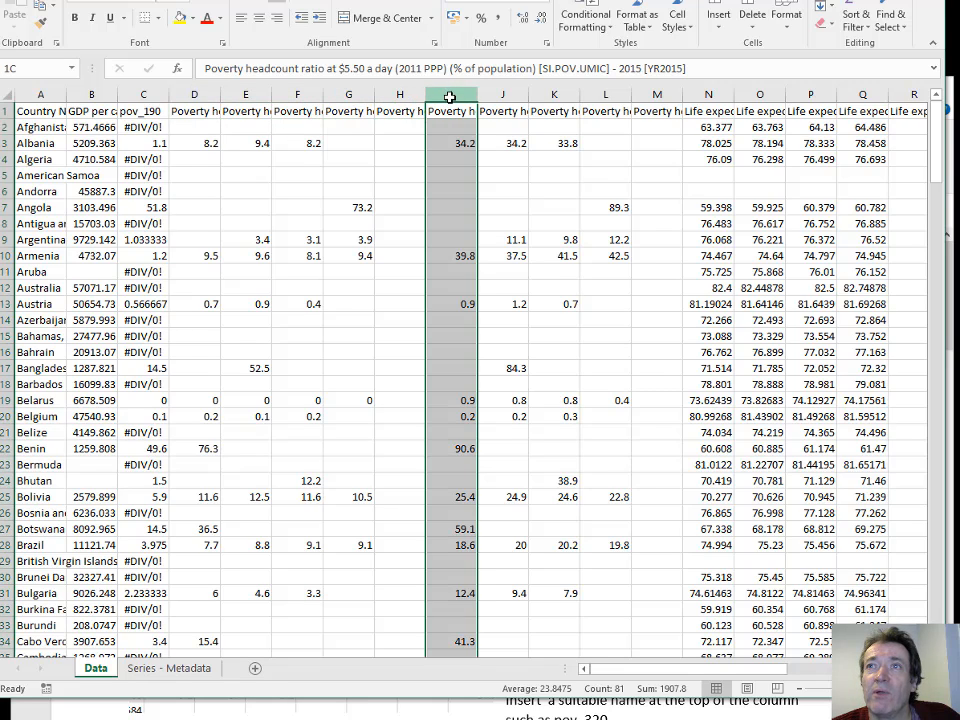
{"action": "right_click", "coordinate": [450, 97]}
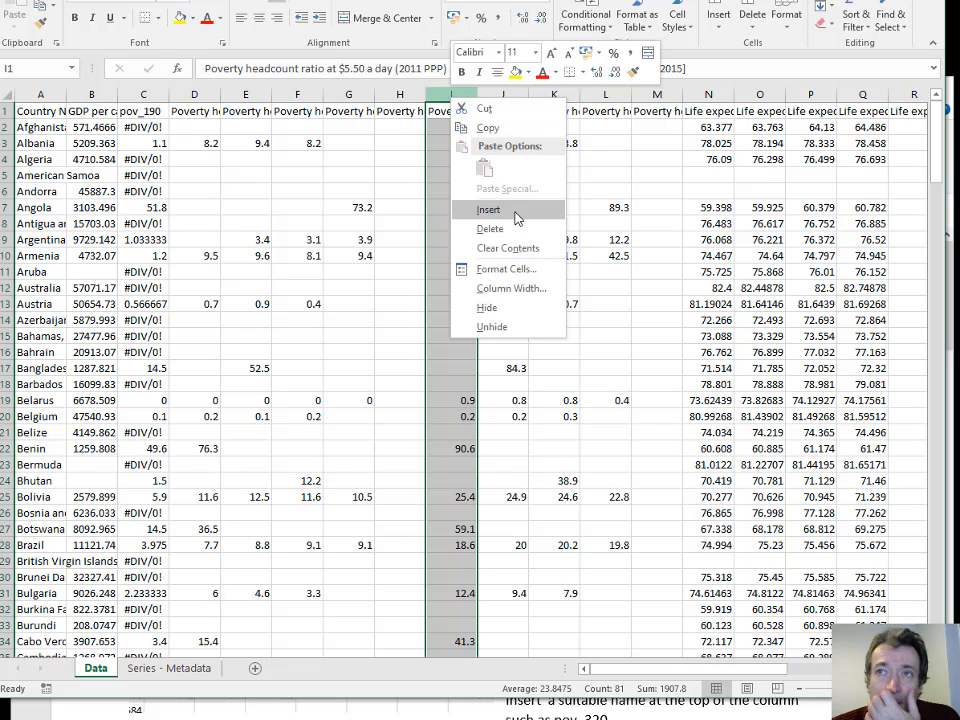
{"action": "left_click", "coordinate": [517, 218]}
Enter =AVERAGE(D2:H2) in I2 and fill the formula down column I to row 218
{"action": "left_click", "coordinate": [453, 126]}
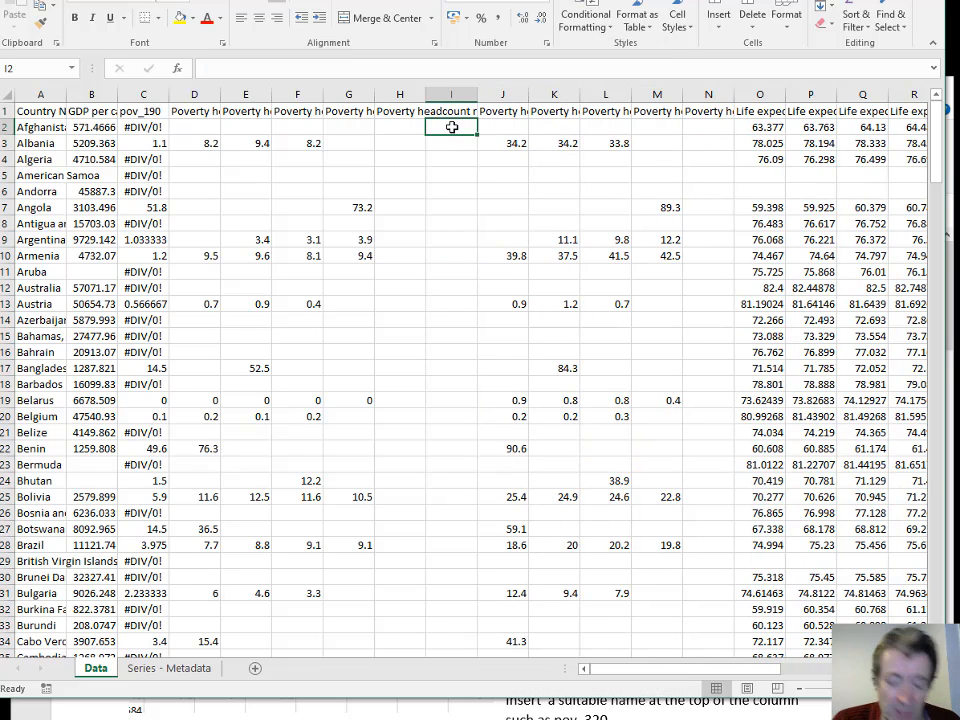
{"action": "type", "text": "=avera"}
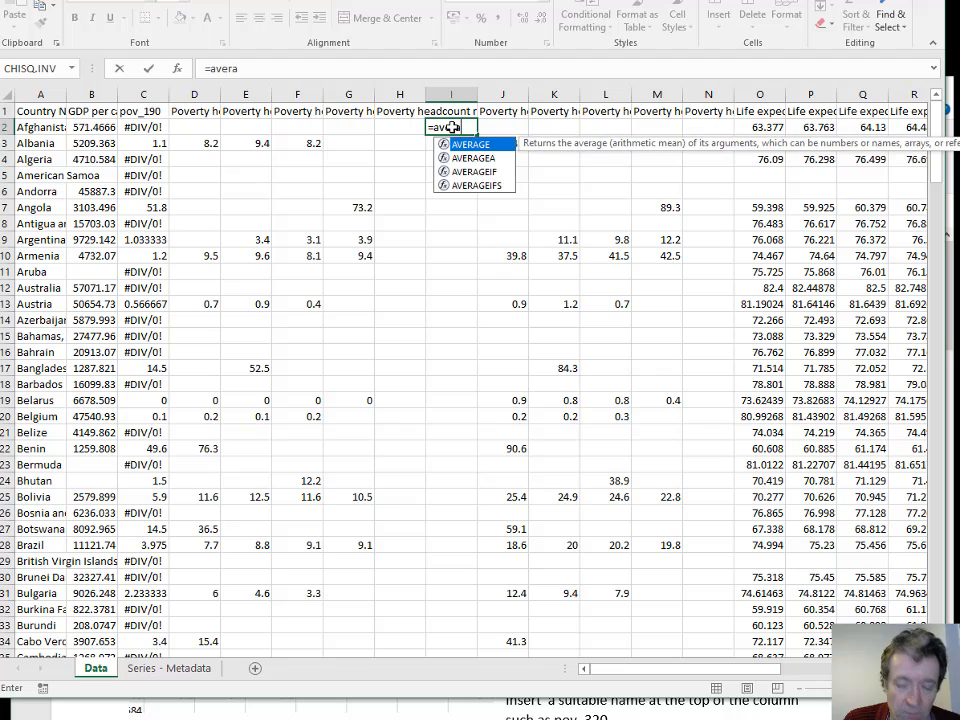
{"action": "type", "text": "ge("}
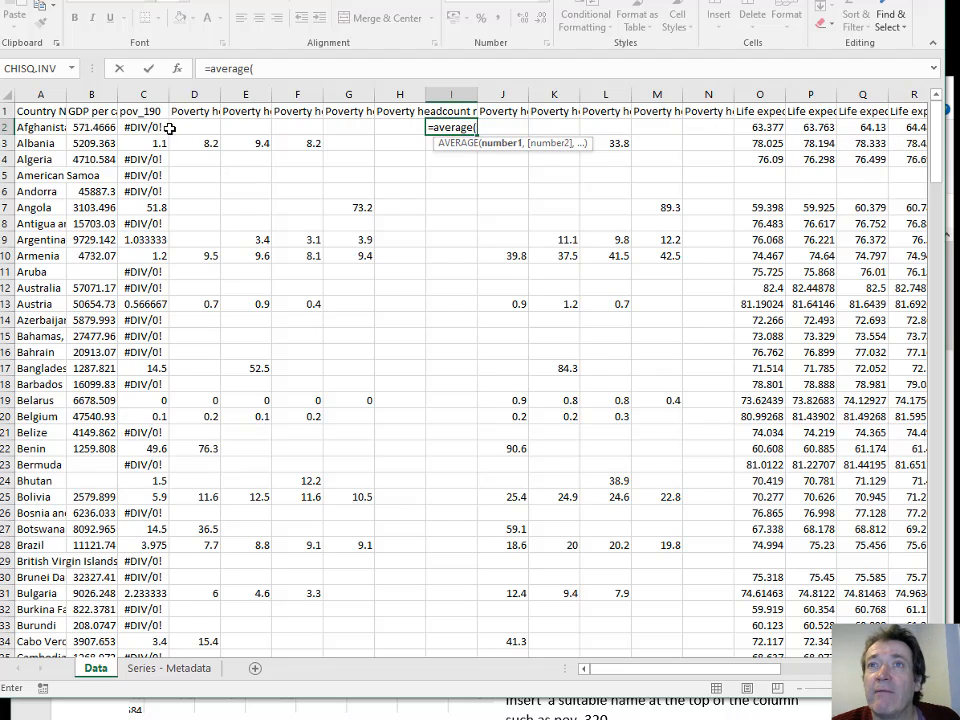
{"action": "left_click_drag", "start_coordinate": [184, 125], "coordinate": [383, 127]}
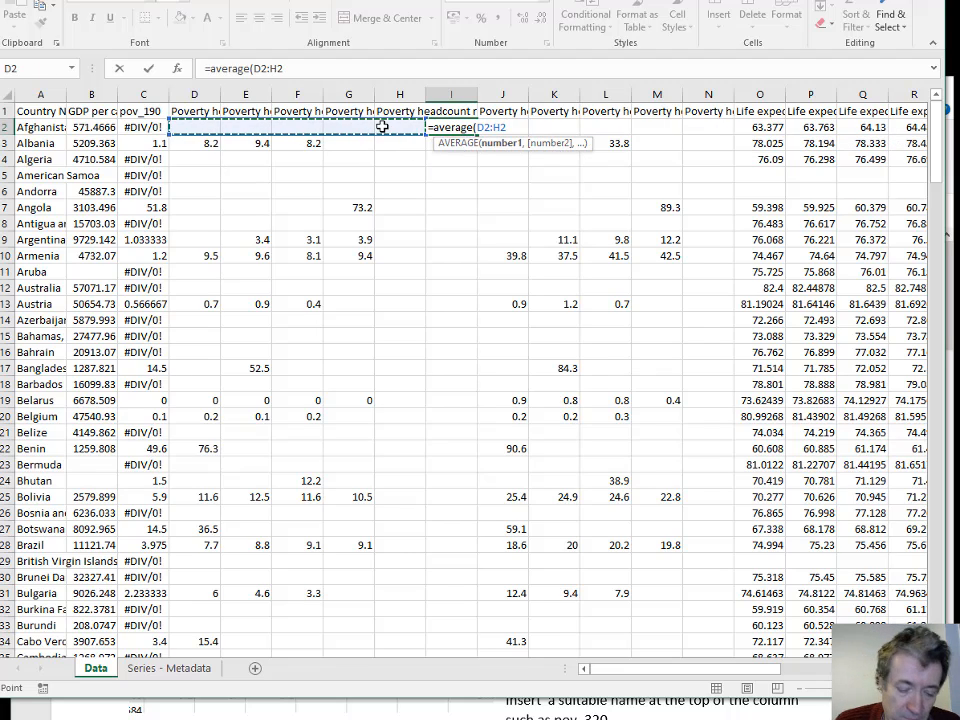
{"action": "type", "text": ")"}
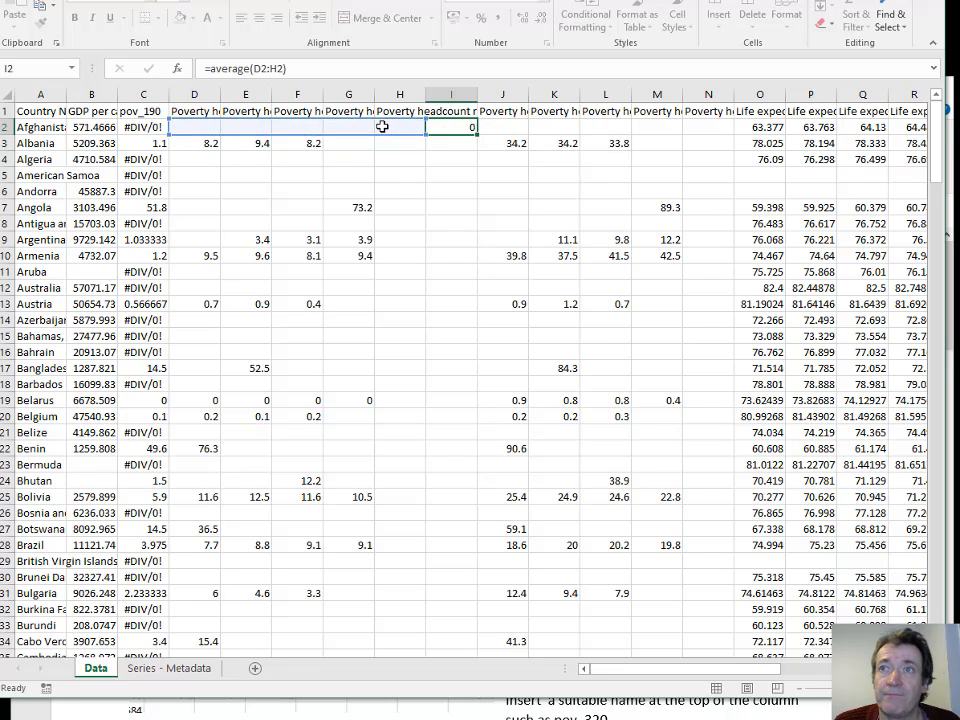
{"action": "key", "text": "Return"}
{"action": "left_click", "coordinate": [462, 127]}
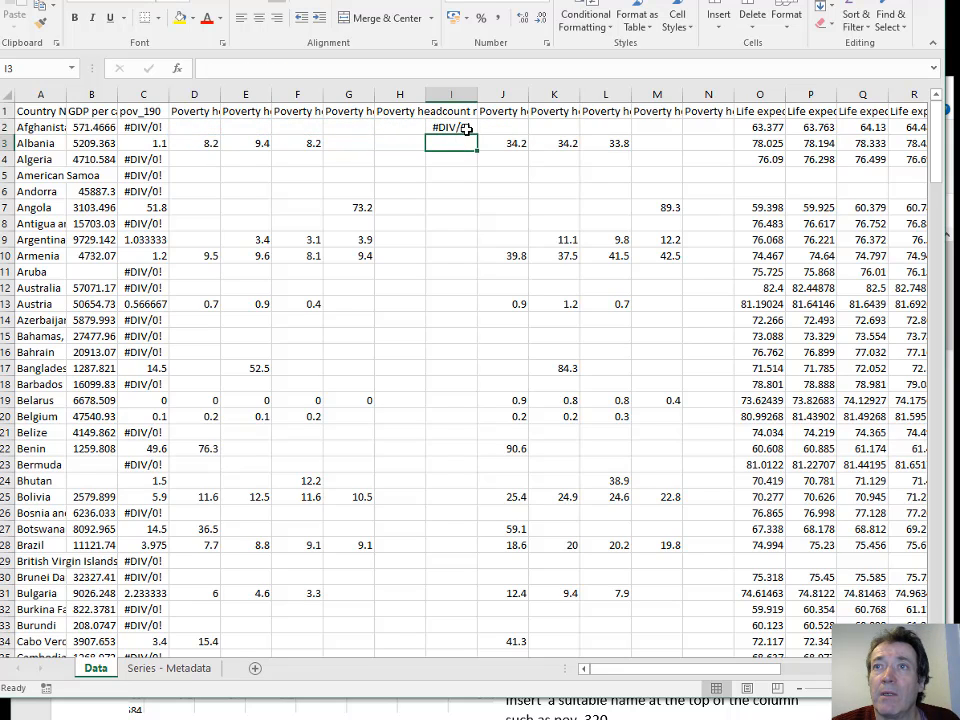
{"action": "left_click_drag", "start_coordinate": [478, 136], "coordinate": [466, 592]}
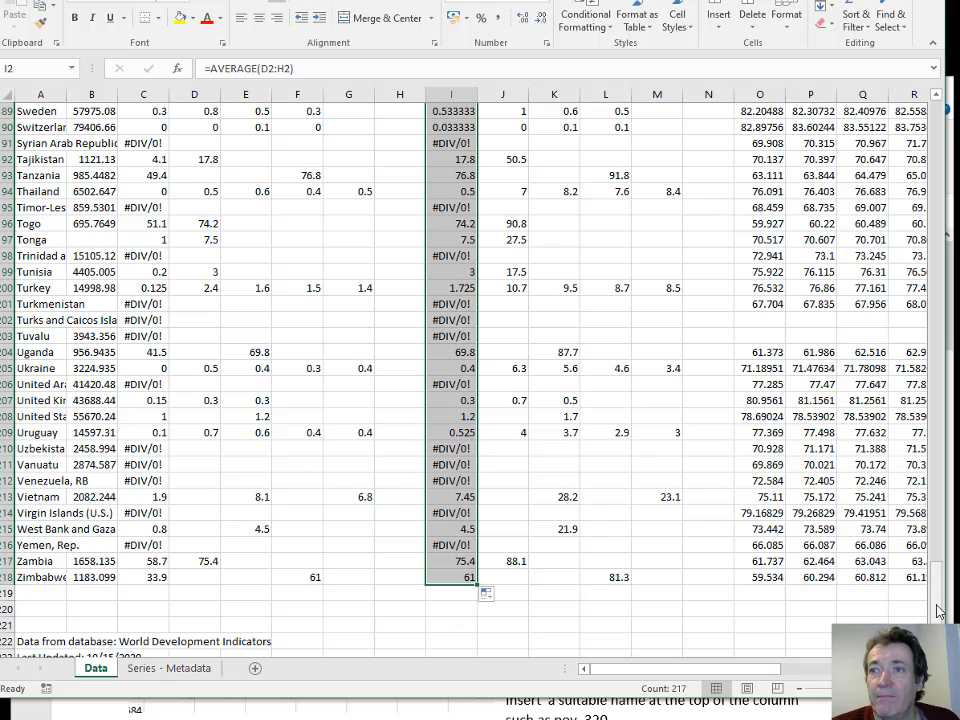
Convert the average formulas in I2:I218 to fixed values by copying them and pasting values in place
{"action": "left_click_drag", "start_coordinate": [940, 612], "coordinate": [940, 110]}
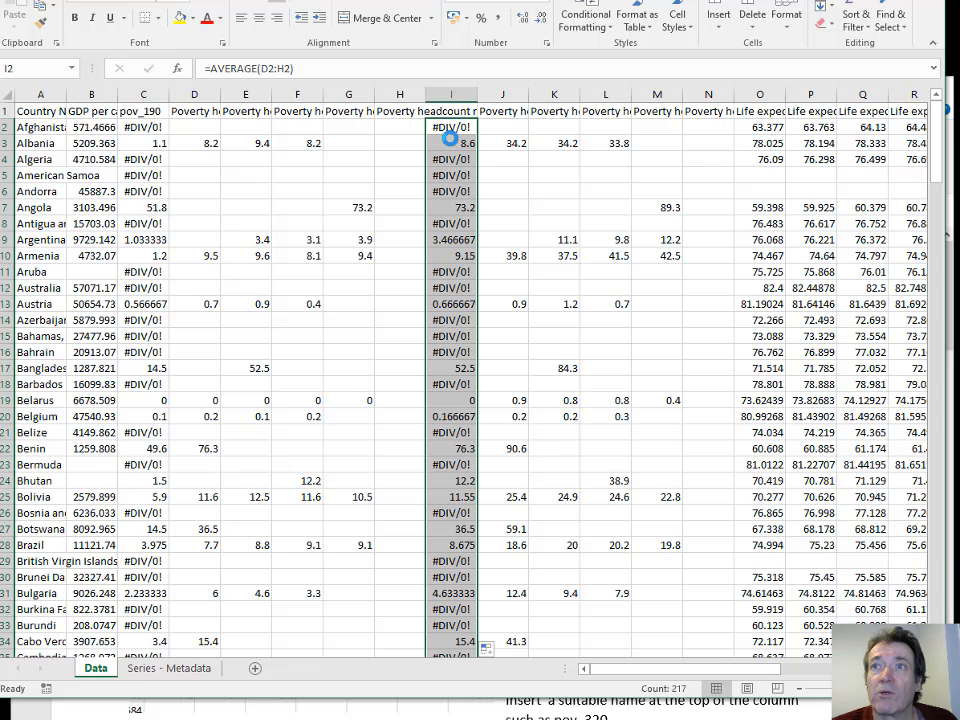
{"action": "key", "text": "ctrl+c"}
{"action": "right_click", "coordinate": [451, 135]}
{"action": "left_click", "coordinate": [510, 198]}
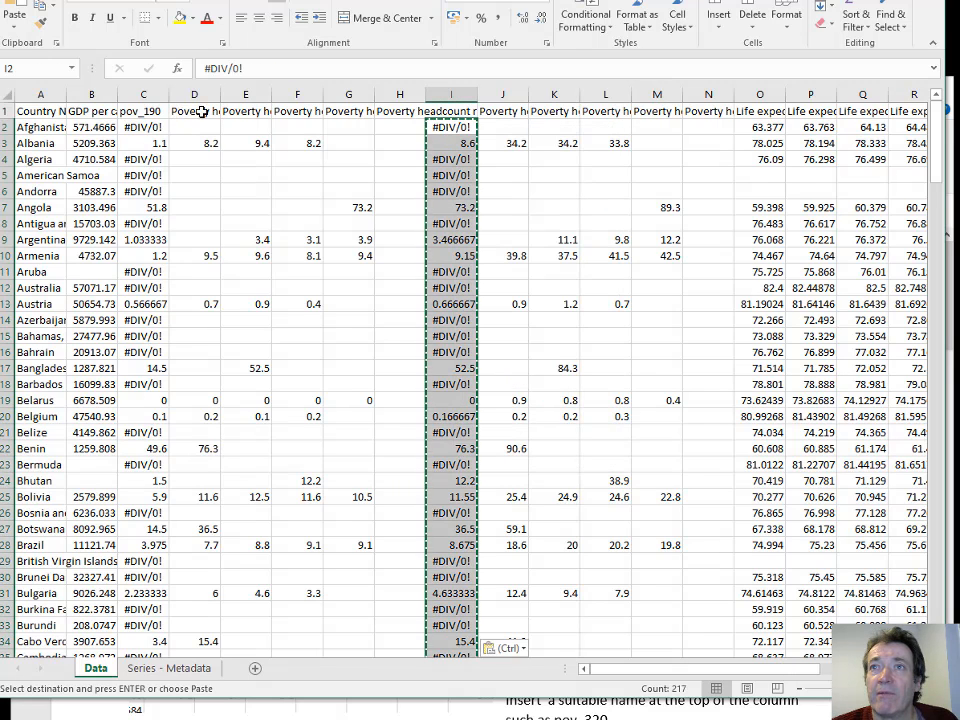
Delete the five yearly $3.20-a-day poverty columns, D to H
{"action": "left_click_drag", "start_coordinate": [201, 112], "coordinate": [403, 111]}
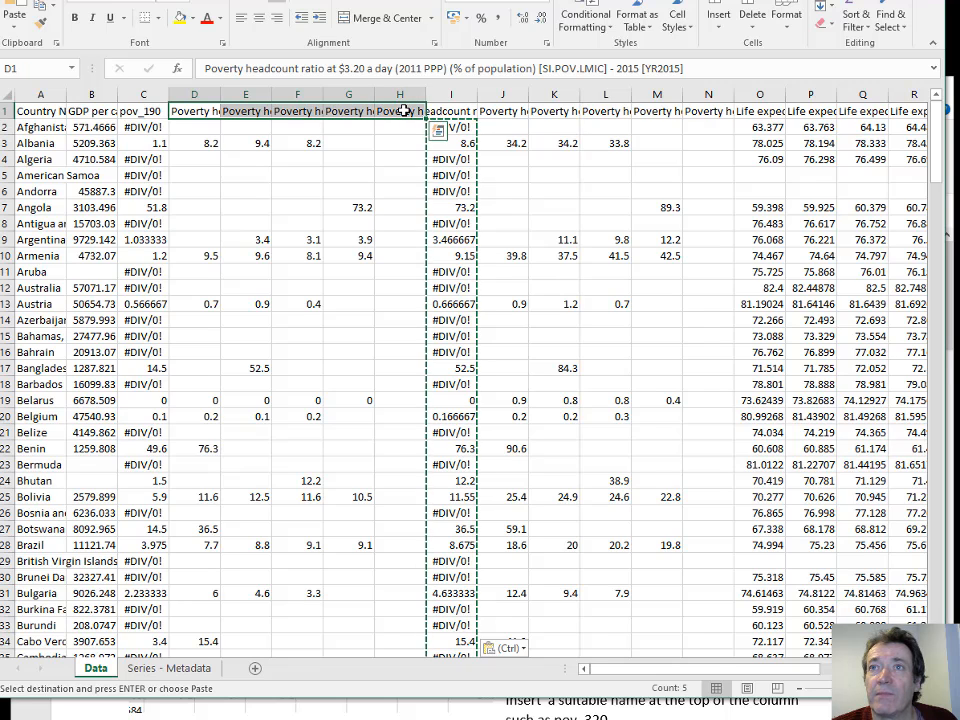
{"action": "left_click_drag", "start_coordinate": [194, 95], "coordinate": [408, 95]}
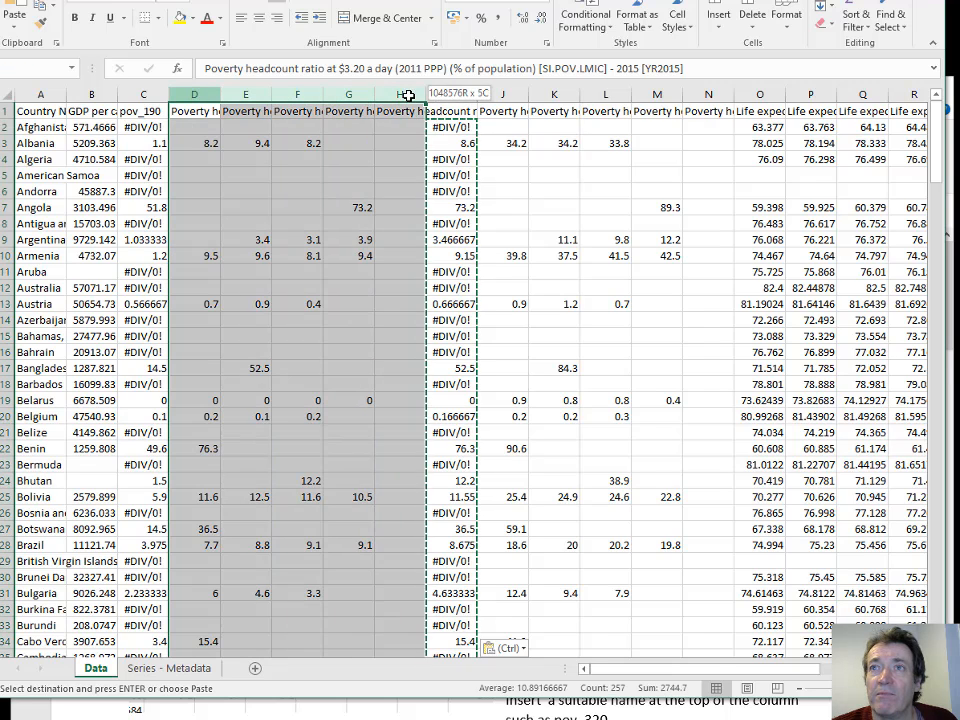
{"action": "right_click", "coordinate": [372, 95]}
{"action": "left_click", "coordinate": [428, 224]}
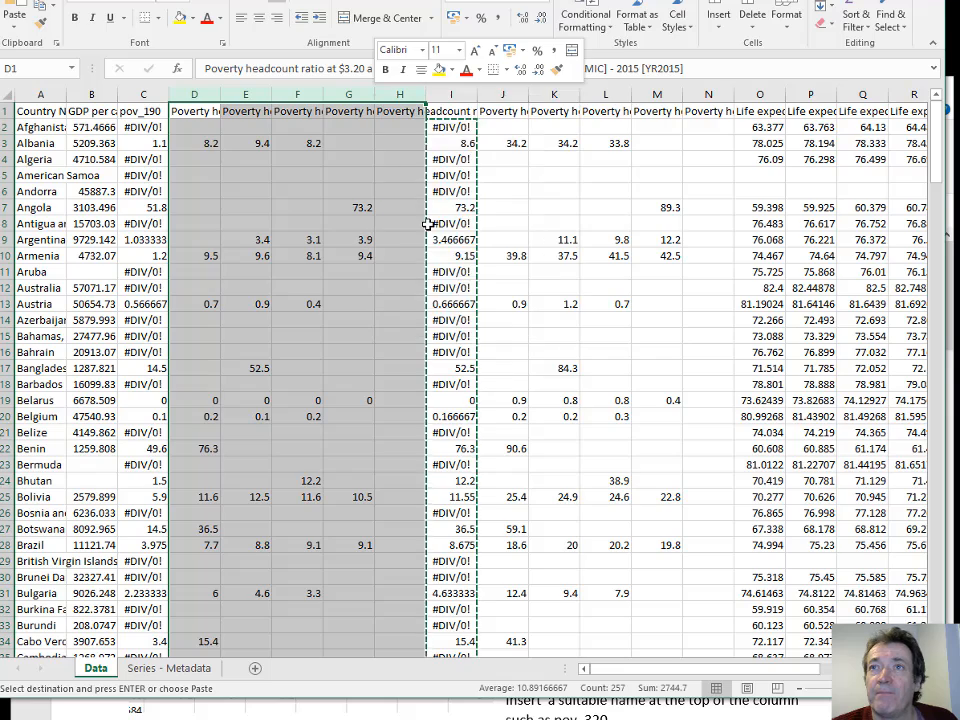
Insert a blank column before the first life expectancy column, directly after the $5.50-a-day poverty series
{"action": "left_click", "coordinate": [508, 111]}
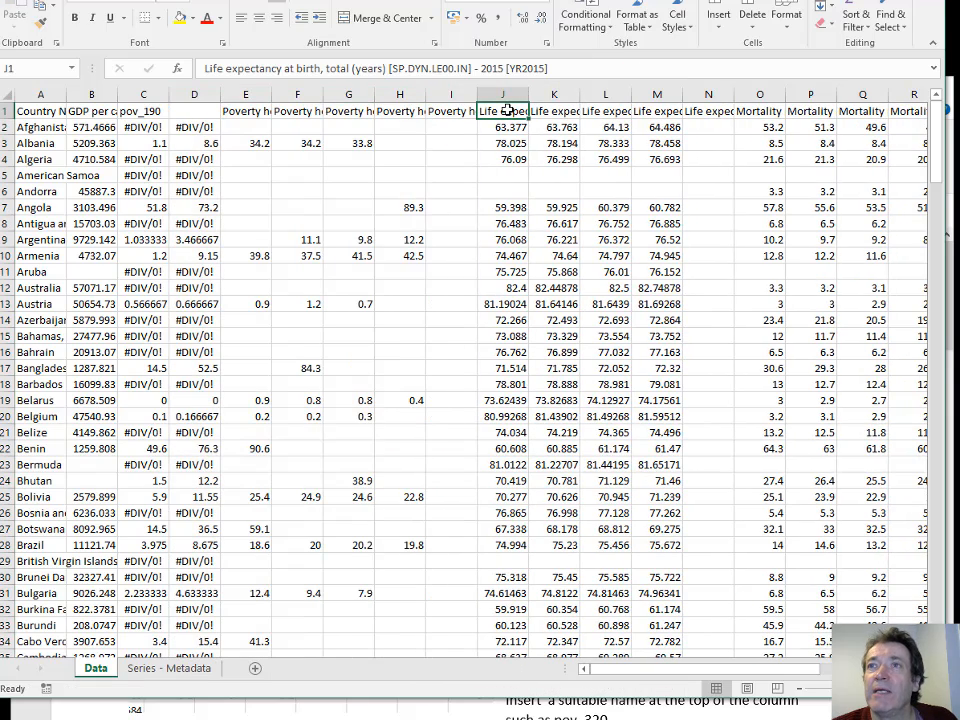
{"action": "left_click", "coordinate": [505, 95]}
{"action": "right_click", "coordinate": [505, 97]}
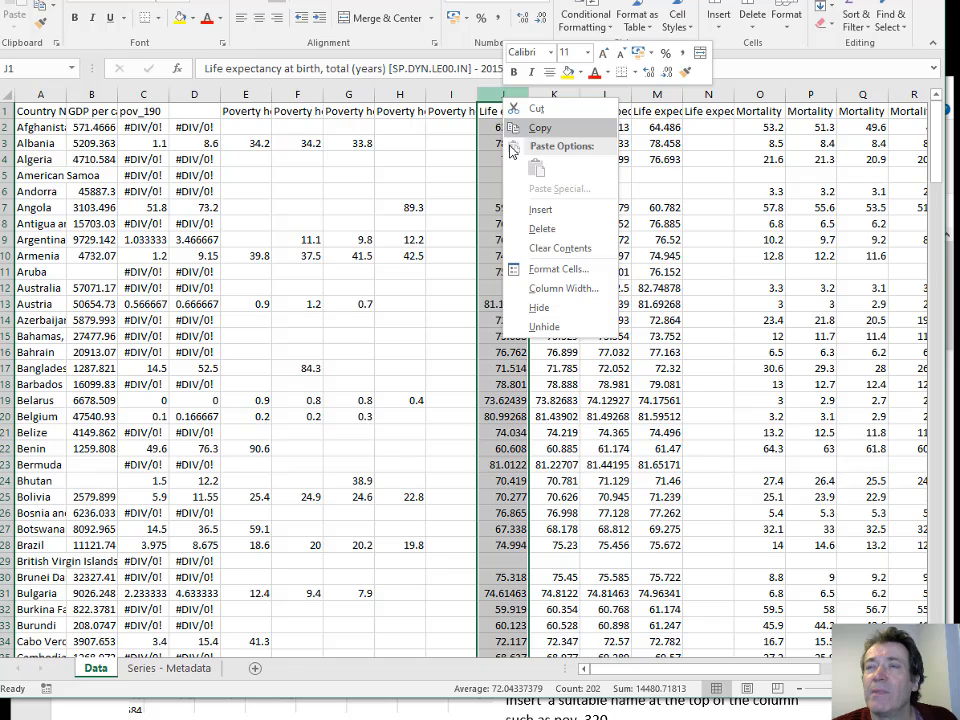
{"action": "left_click", "coordinate": [540, 209]}
Enter =AVERAGE(E2:I2) in J2 to average the yearly $5.50-a-day poverty figures
{"action": "left_click", "coordinate": [489, 128]}
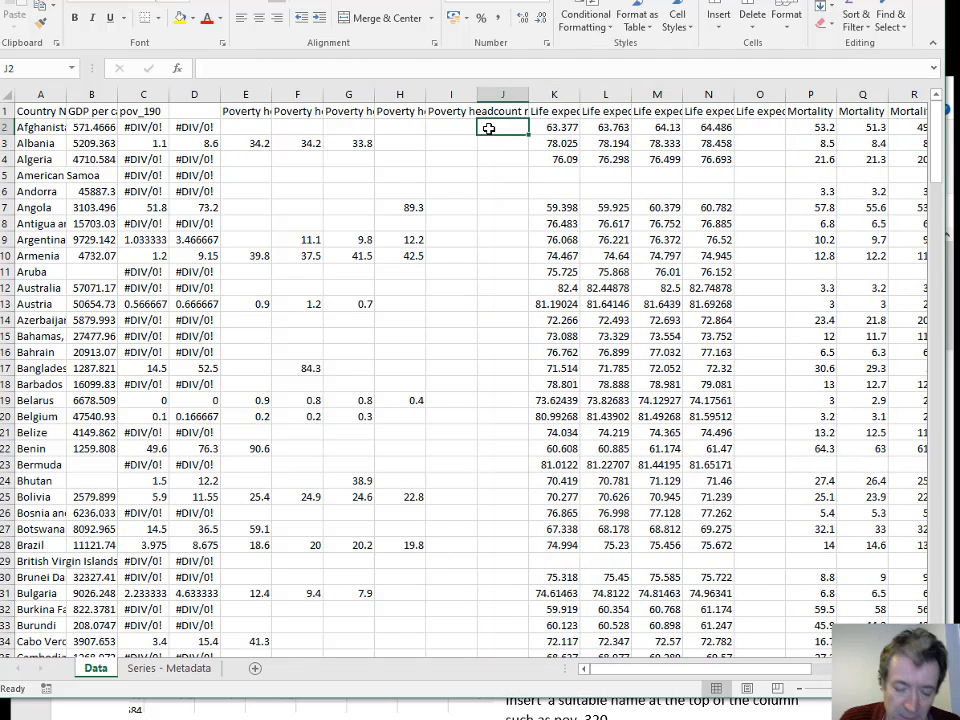
{"action": "type", "text": "=aver"}
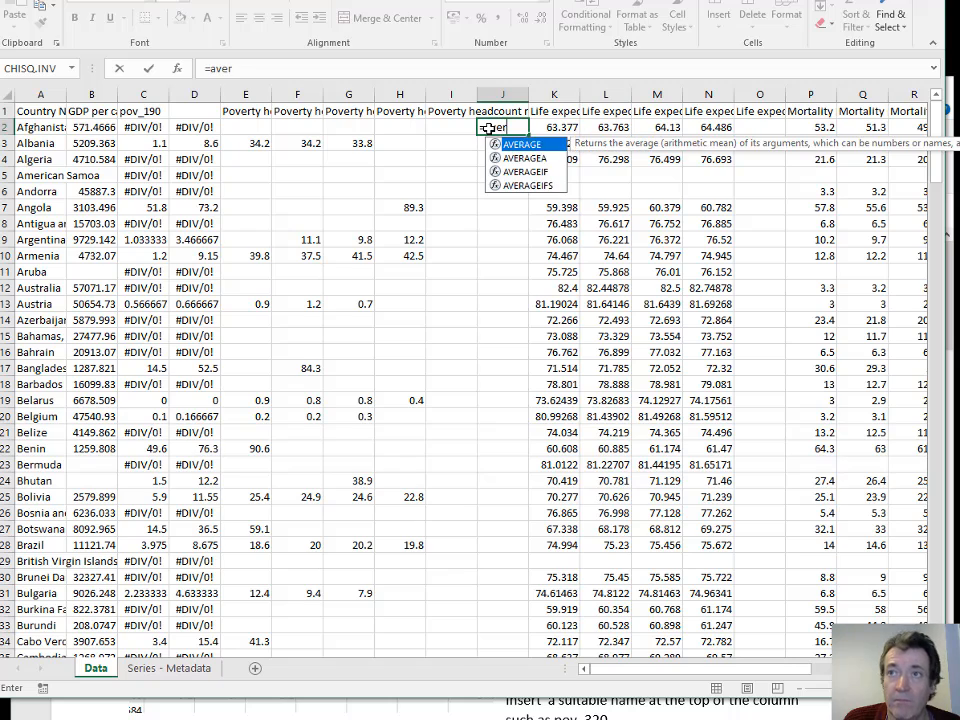
{"action": "type", "text": "age("}
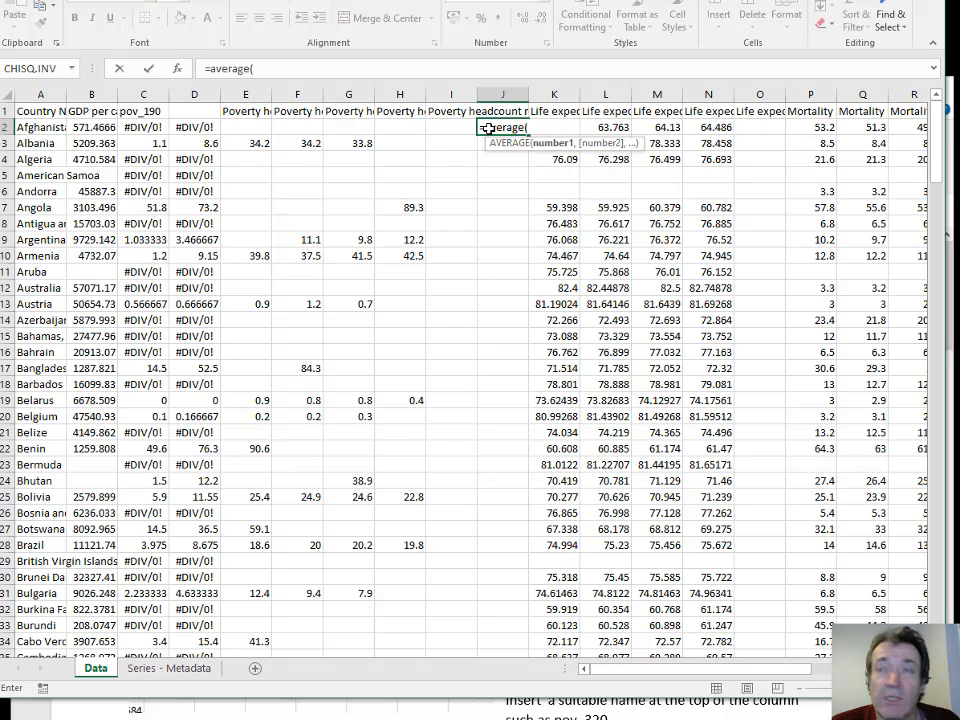
{"action": "left_click_drag", "start_coordinate": [231, 128], "coordinate": [477, 124]}
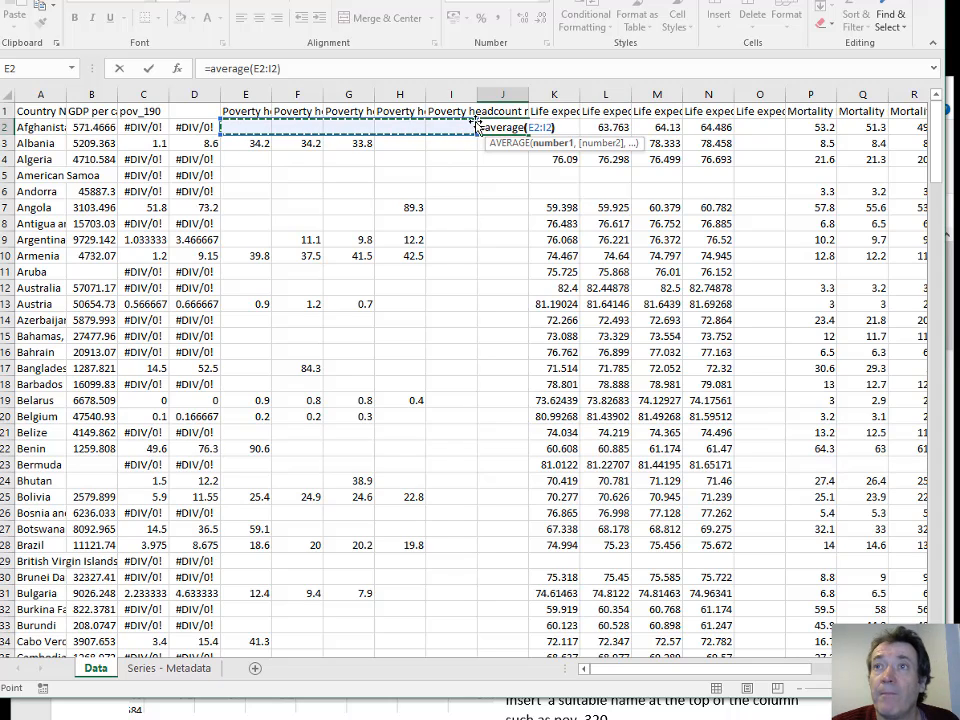
{"action": "type", "text": ")"}
{"action": "key", "text": "ctrl+Return"}
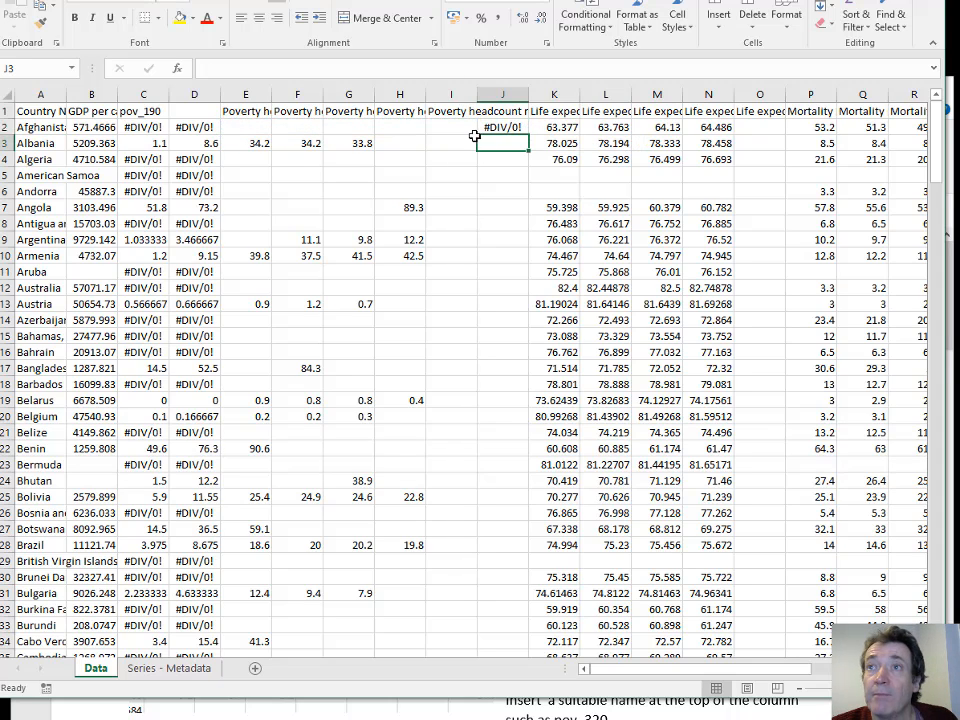
Copy the average formula from J2 into J3:J218
{"action": "key", "text": "ctrl+c"}
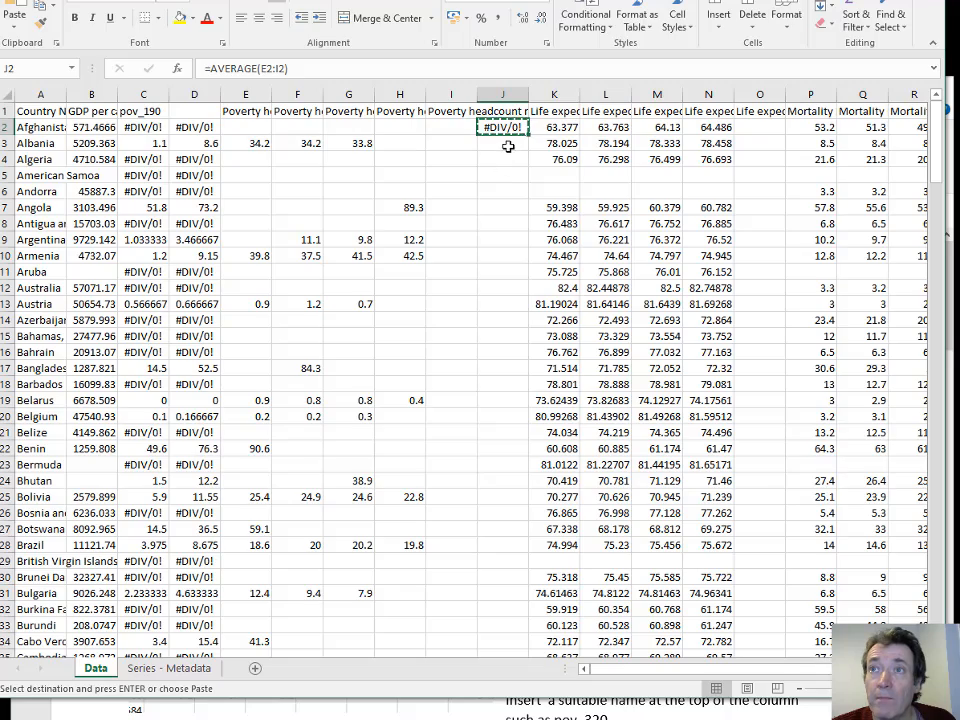
{"action": "key", "text": "Down"}
{"action": "left_click_drag", "start_coordinate": [946, 150], "coordinate": [950, 273]}
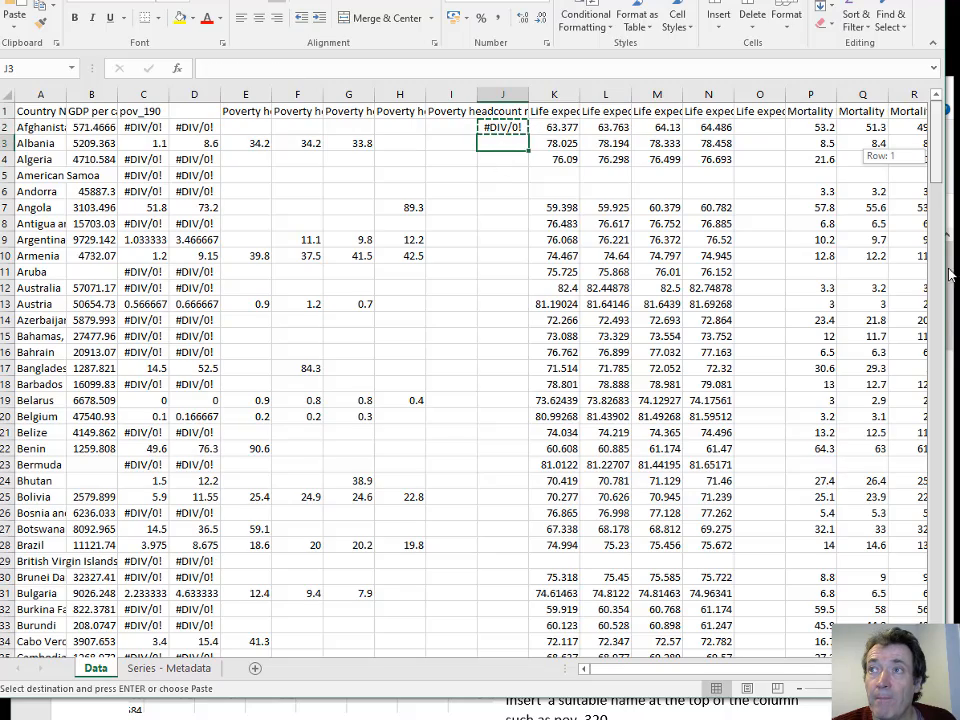
{"action": "left_click_drag", "start_coordinate": [940, 390], "coordinate": [950, 610]}
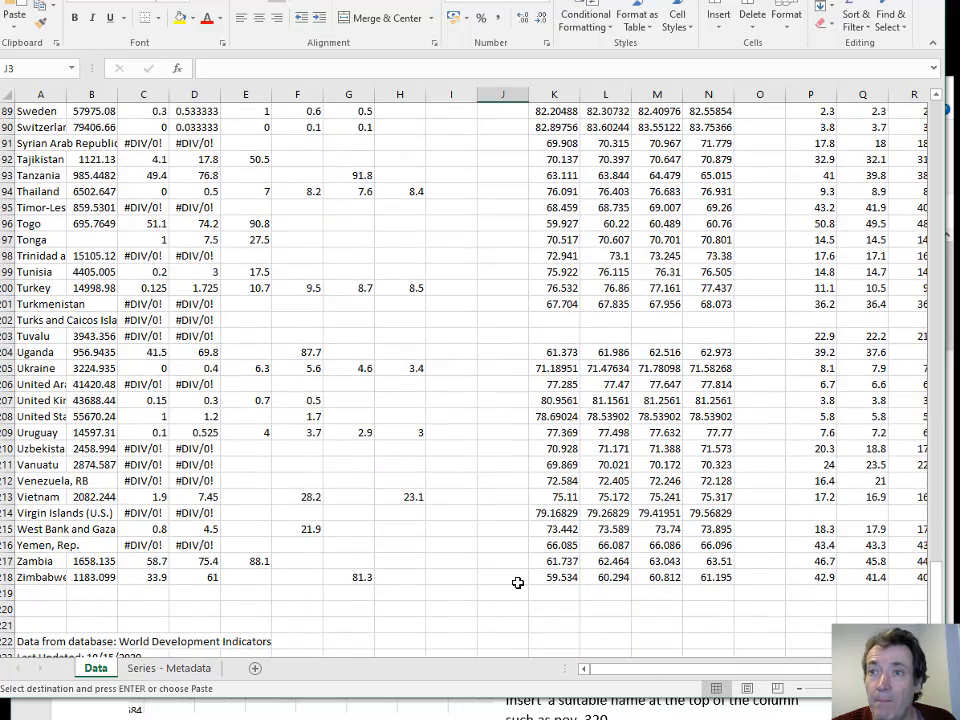
{"action": "left_click", "coordinate": [517, 582], "text": "shift"}
{"action": "key", "text": "ctrl+v"}
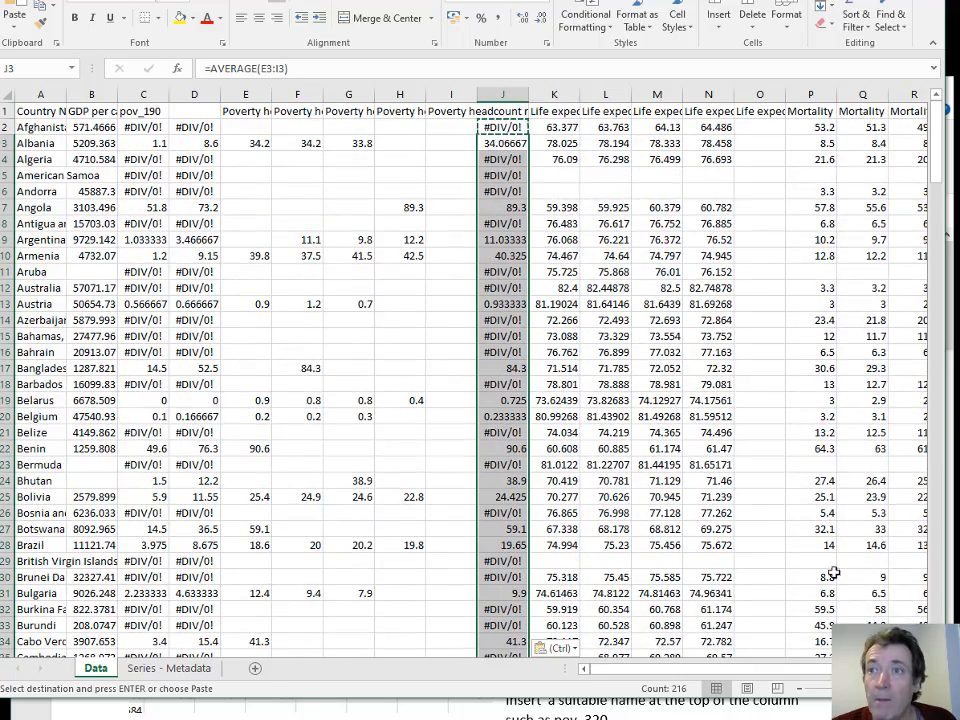
Replace the $5.50-a-day average formulas in J2:J218 with their values
{"action": "left_click", "coordinate": [491, 128]}
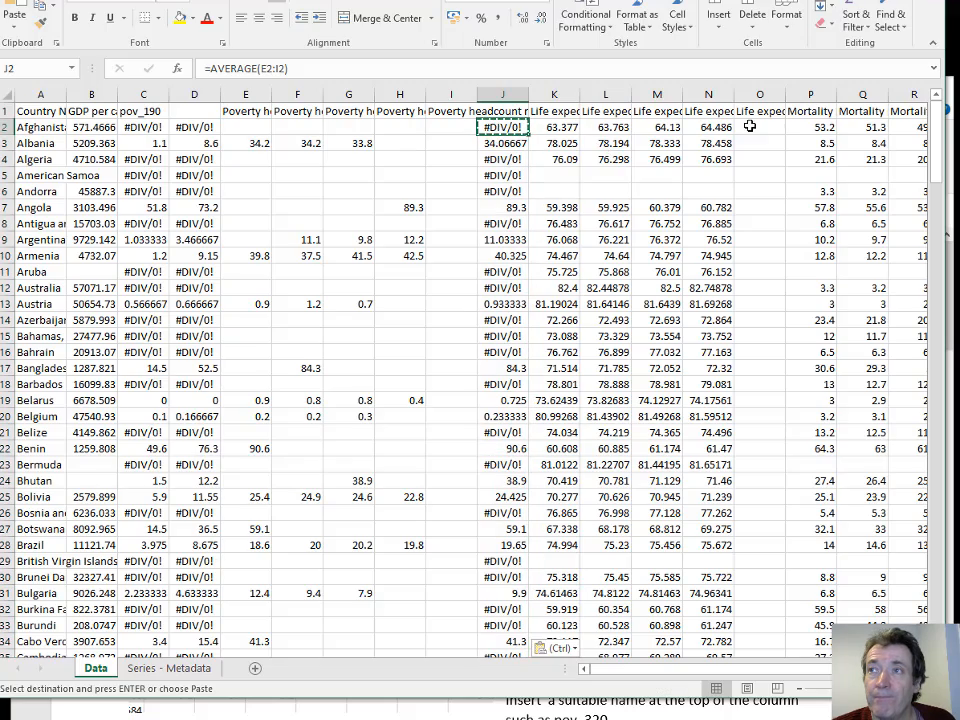
{"action": "left_click_drag", "start_coordinate": [936, 115], "coordinate": [937, 608]}
{"action": "left_click", "coordinate": [508, 561], "text": "shift"}
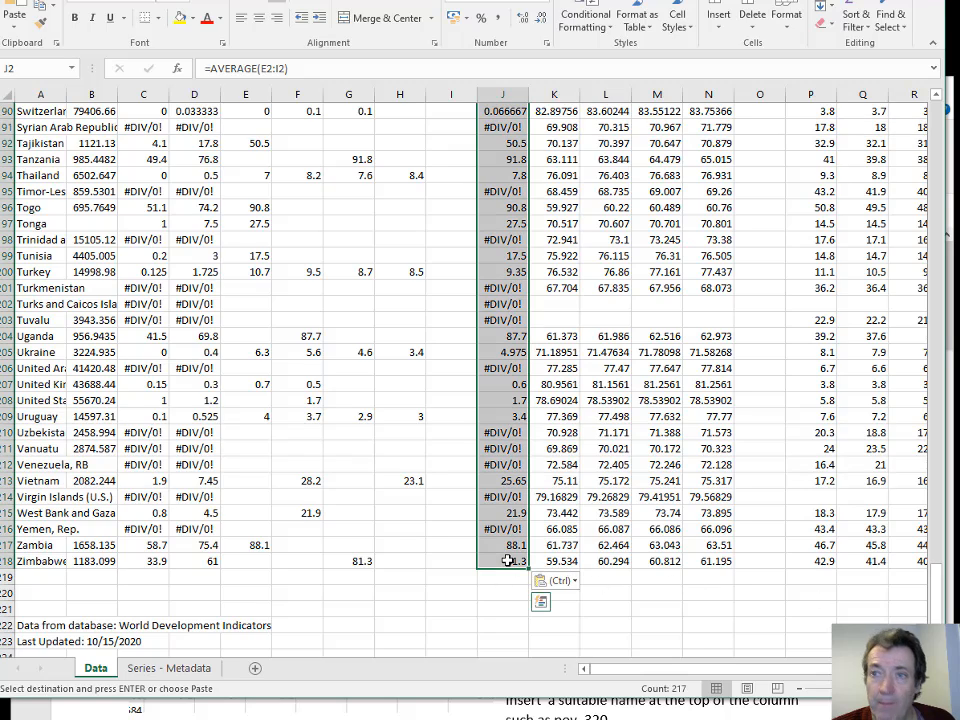
{"action": "key", "text": "ctrl+c"}
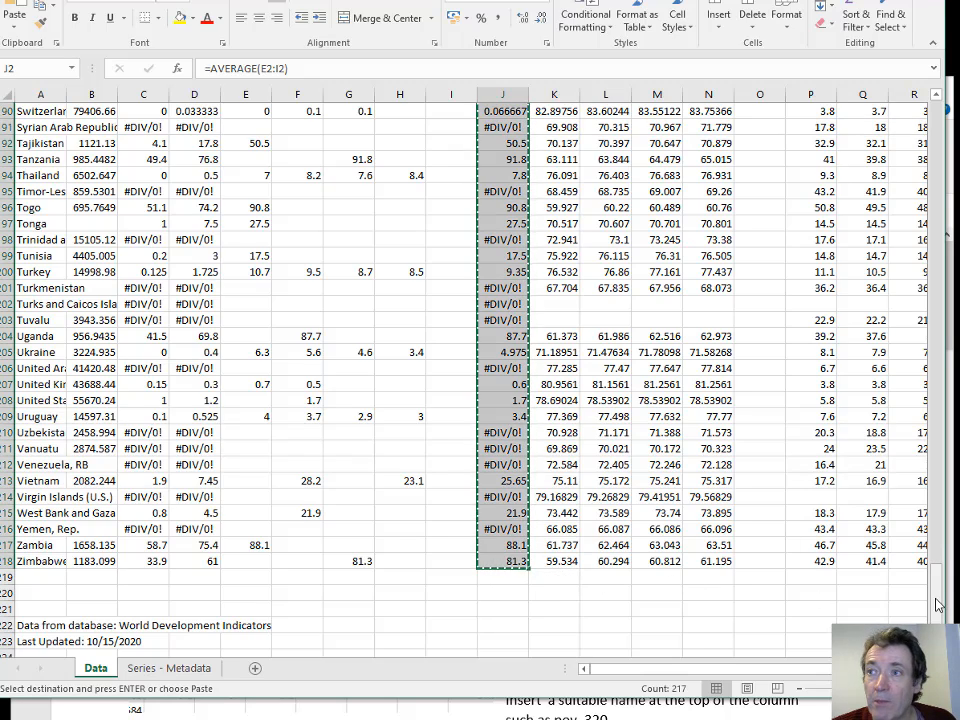
{"action": "left_click_drag", "start_coordinate": [936, 603], "coordinate": [934, 112]}
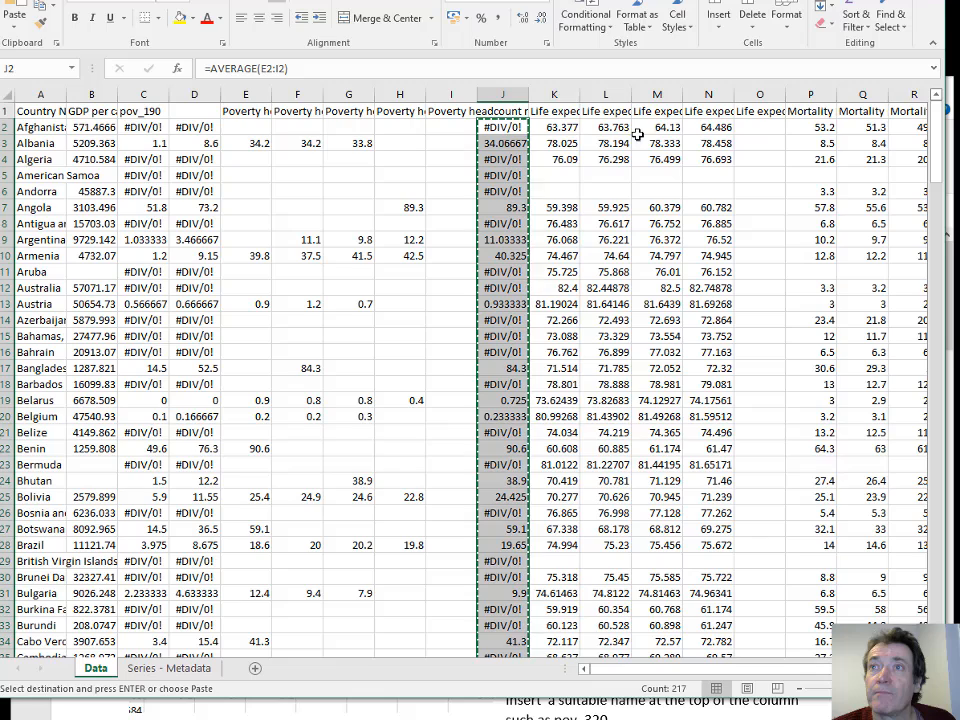
{"action": "right_click", "coordinate": [508, 128]}
{"action": "left_click", "coordinate": [564, 195]}
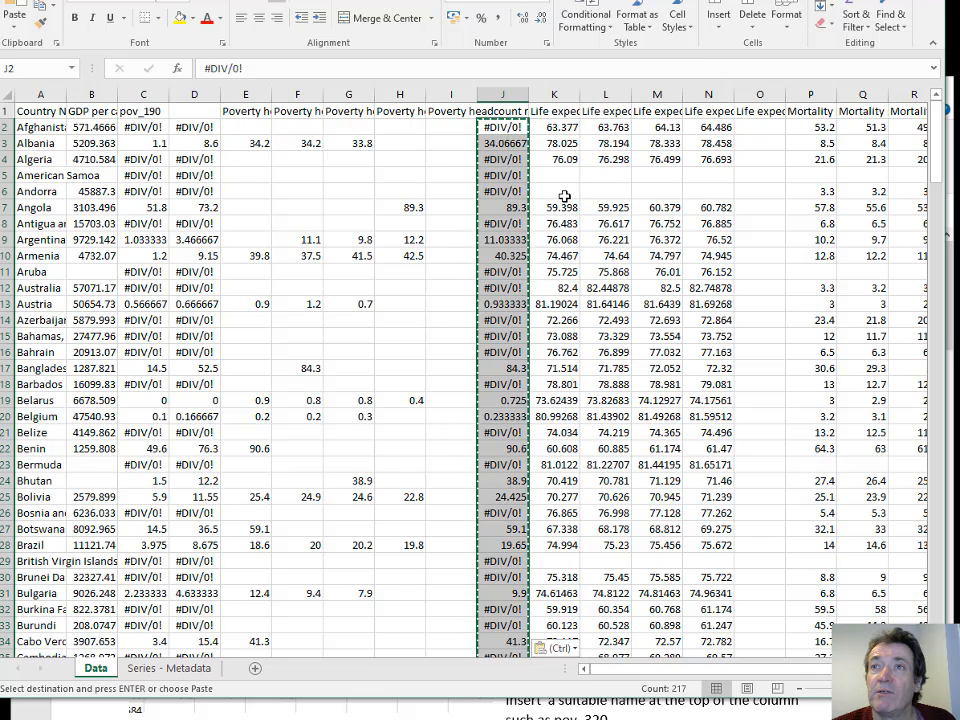
Delete the five yearly $5.50-a-day poverty columns, E to I
{"action": "left_click_drag", "start_coordinate": [245, 94], "coordinate": [434, 100]}
{"action": "right_click", "coordinate": [416, 97]}
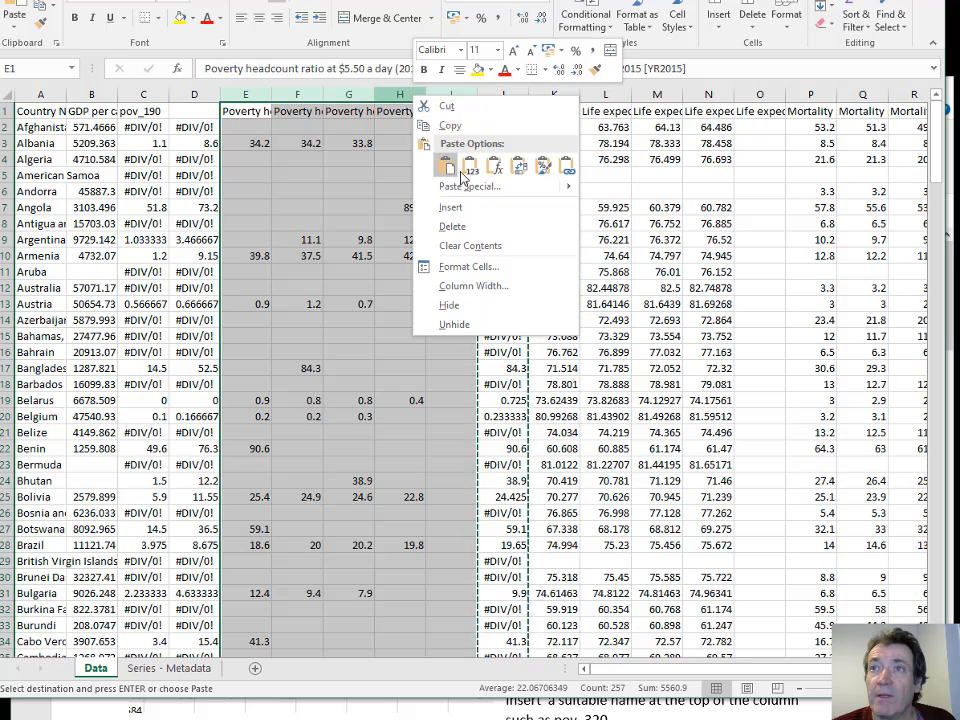
{"action": "left_click", "coordinate": [458, 227]}
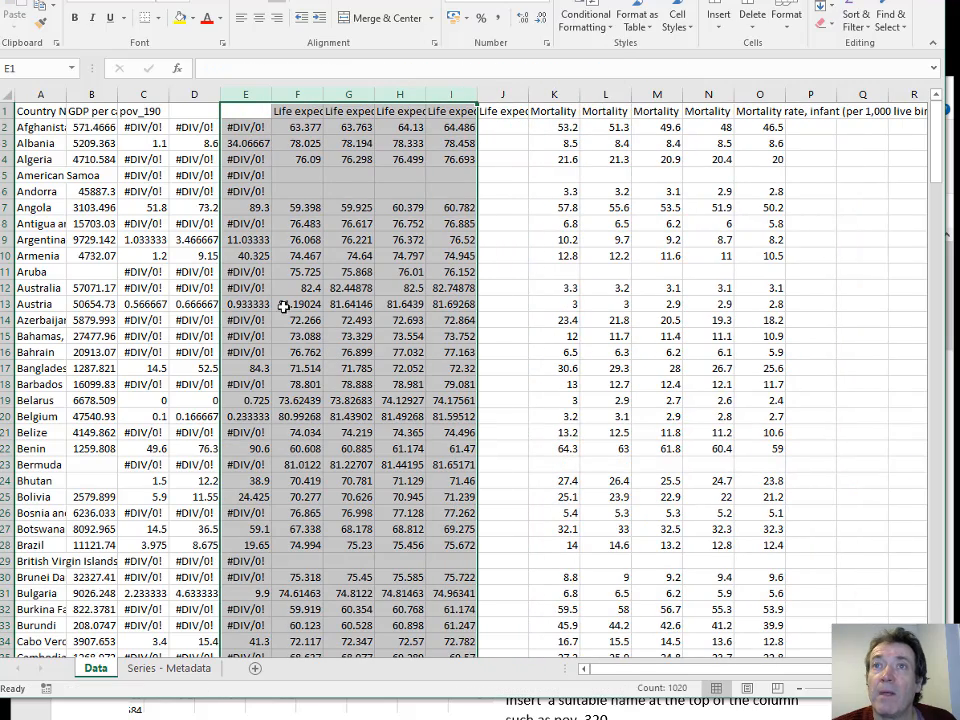
Name the two unlabelled poverty average columns pov_320 in D1 and pov_550 in E1
{"action": "left_click", "coordinate": [218, 111]}
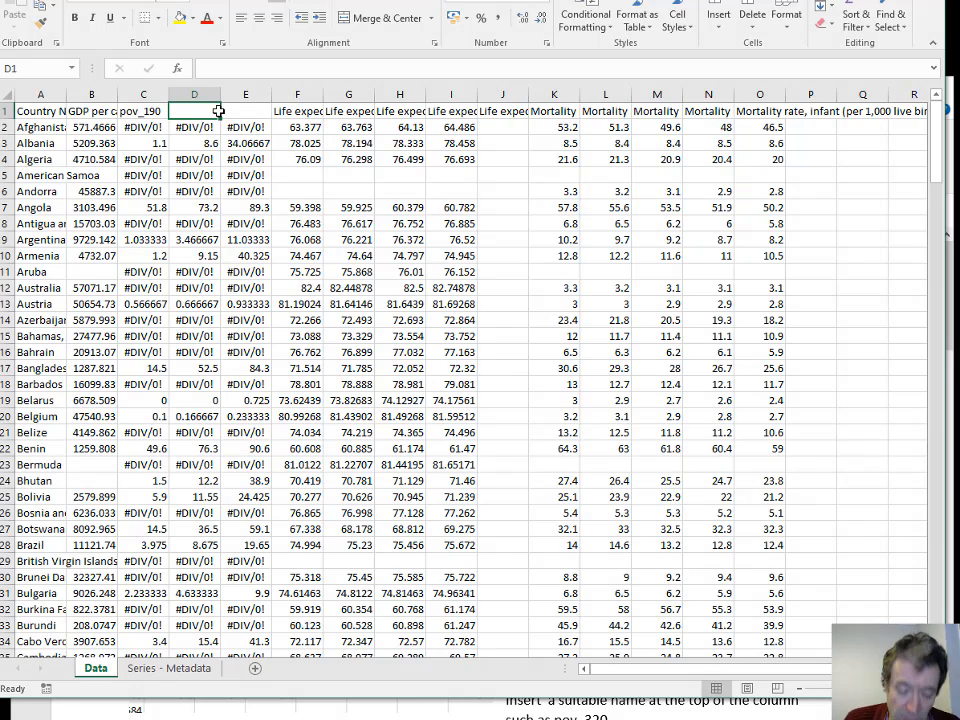
{"action": "type", "text": "pov_"}
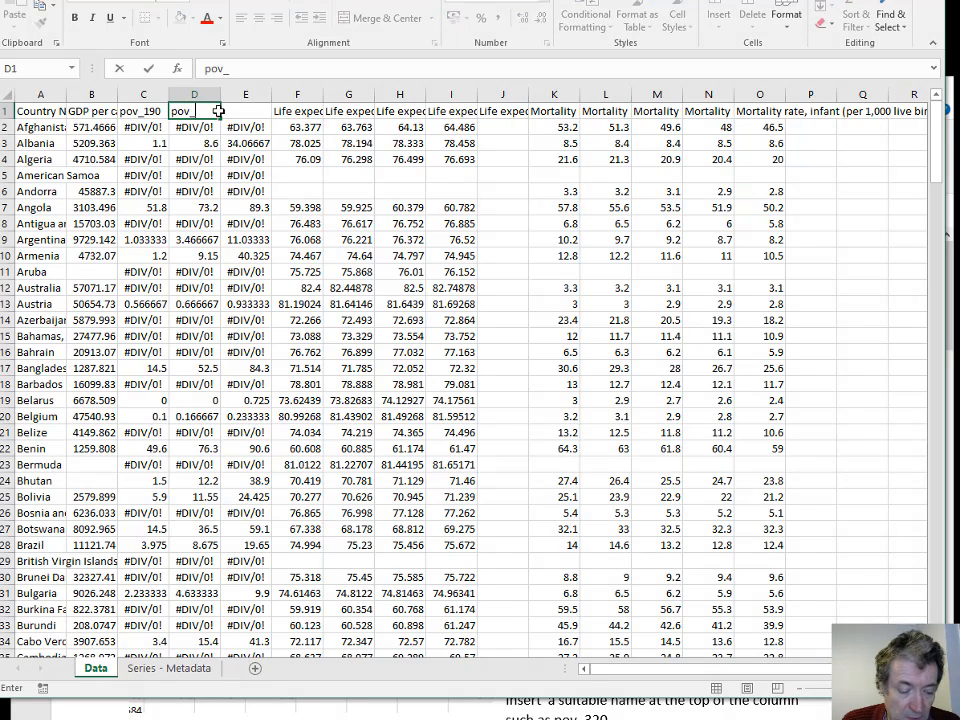
{"action": "type", "text": "320"}
{"action": "key", "text": "Tab"}
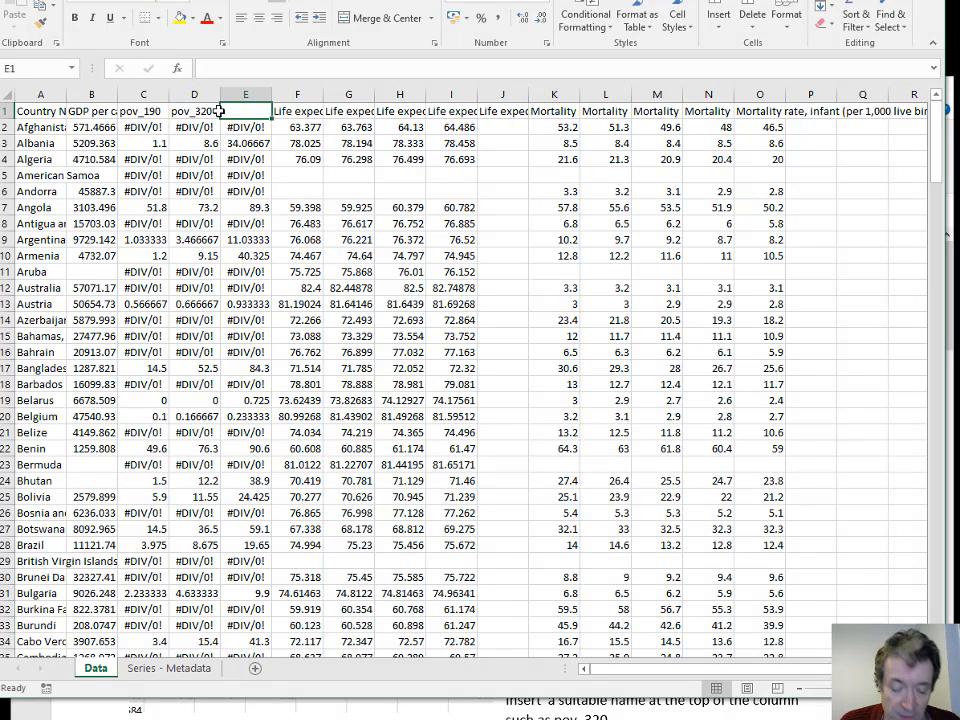
{"action": "type", "text": "pov_550"}
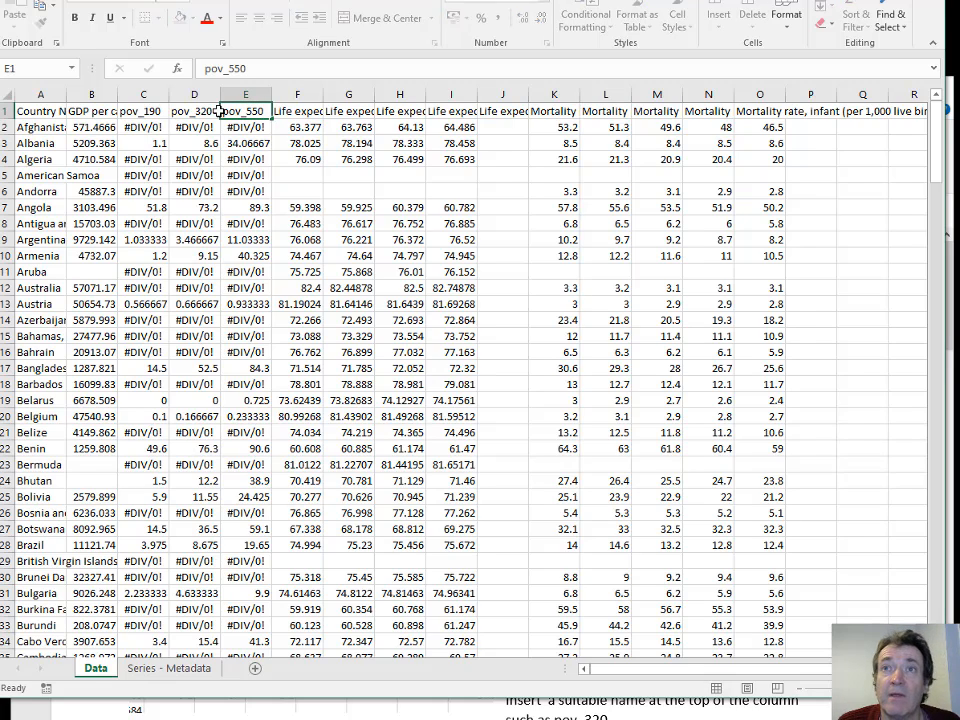
{"action": "key", "text": "Return"}
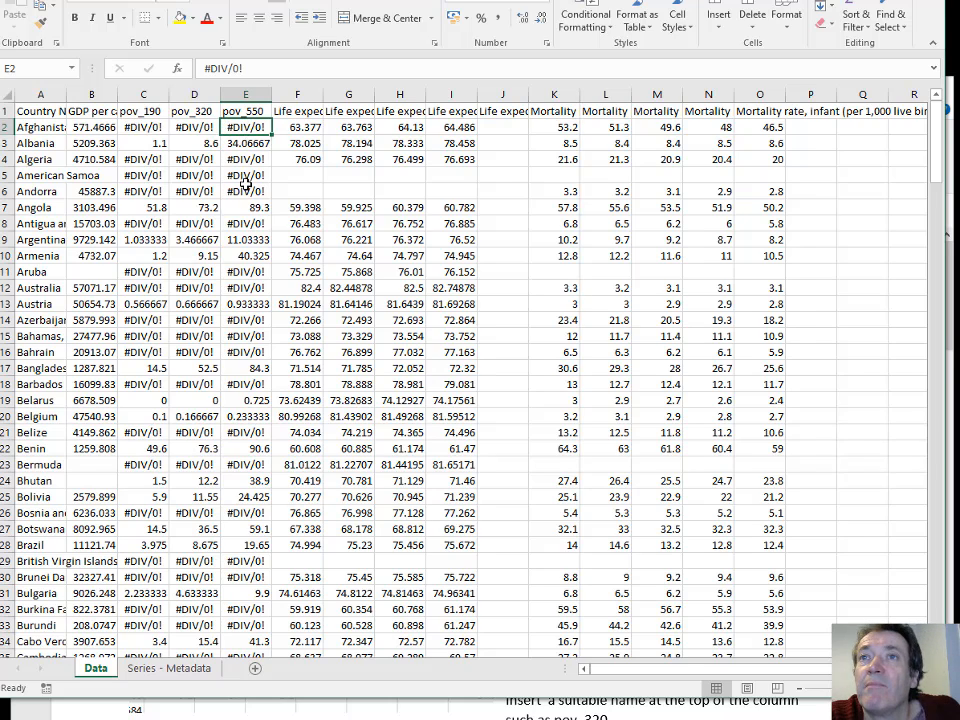
{"action": "left_click", "coordinate": [245, 111]}
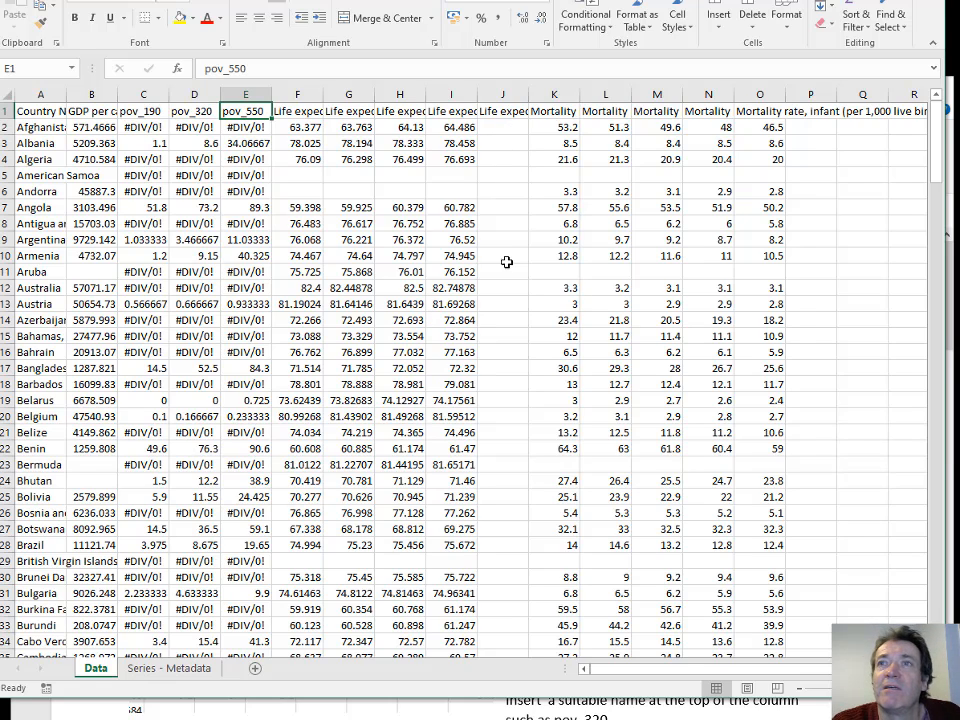
Delete the 2019 life expectancy column and the 2015 to 2017 ones, keeping only 2018
{"action": "left_click", "coordinate": [506, 207]}
{"action": "left_click", "coordinate": [508, 111]}
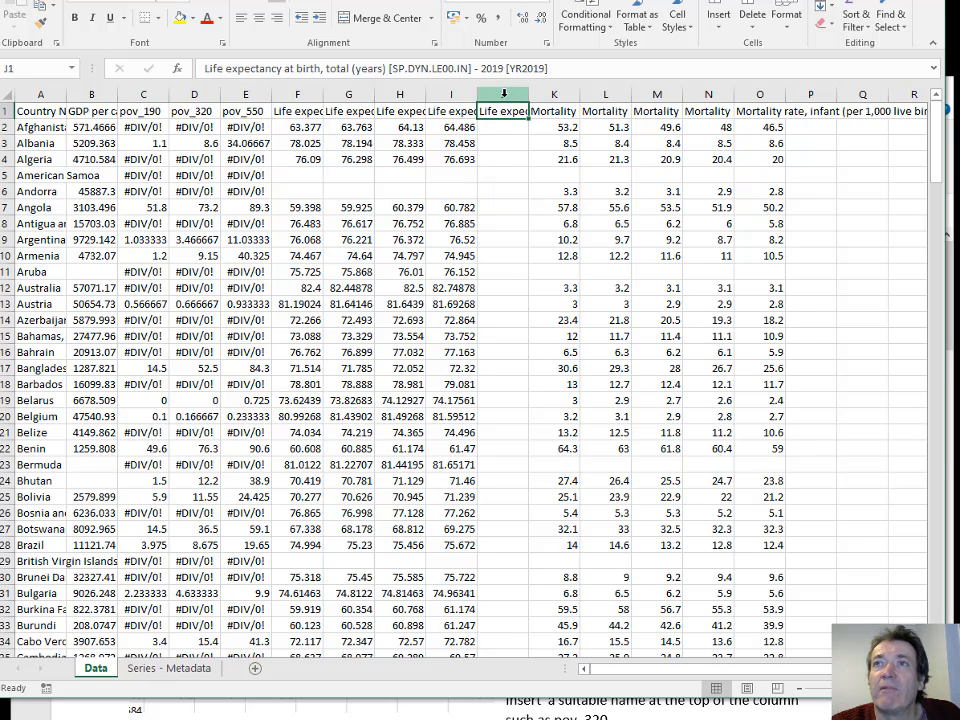
{"action": "left_click", "coordinate": [503, 93]}
{"action": "right_click", "coordinate": [503, 93]}
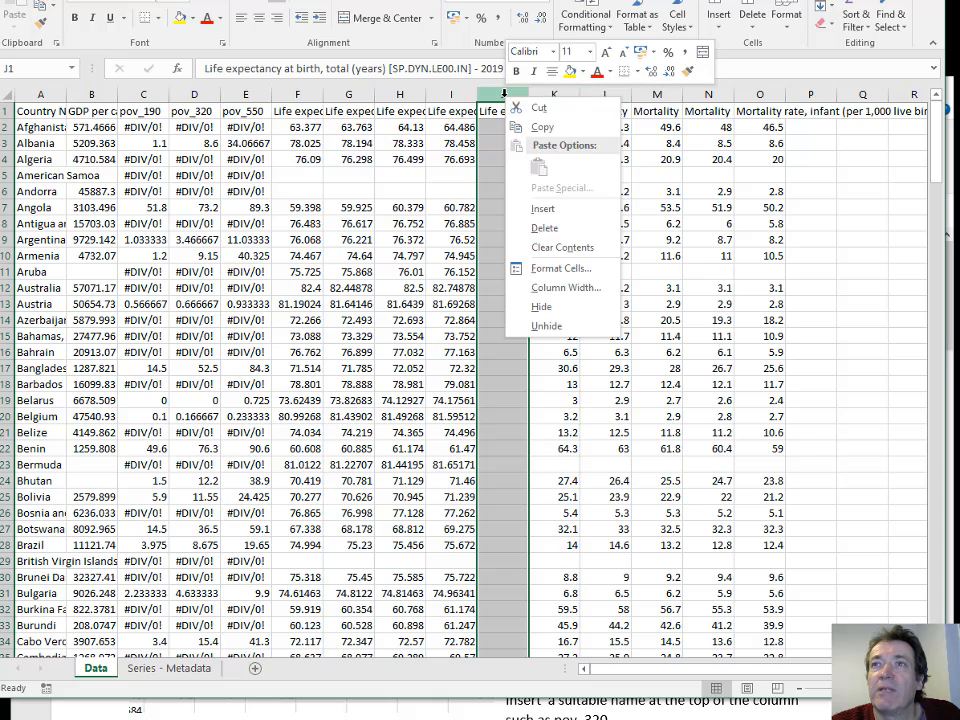
{"action": "left_click", "coordinate": [544, 227]}
{"action": "left_click_drag", "start_coordinate": [315, 97], "coordinate": [398, 95]}
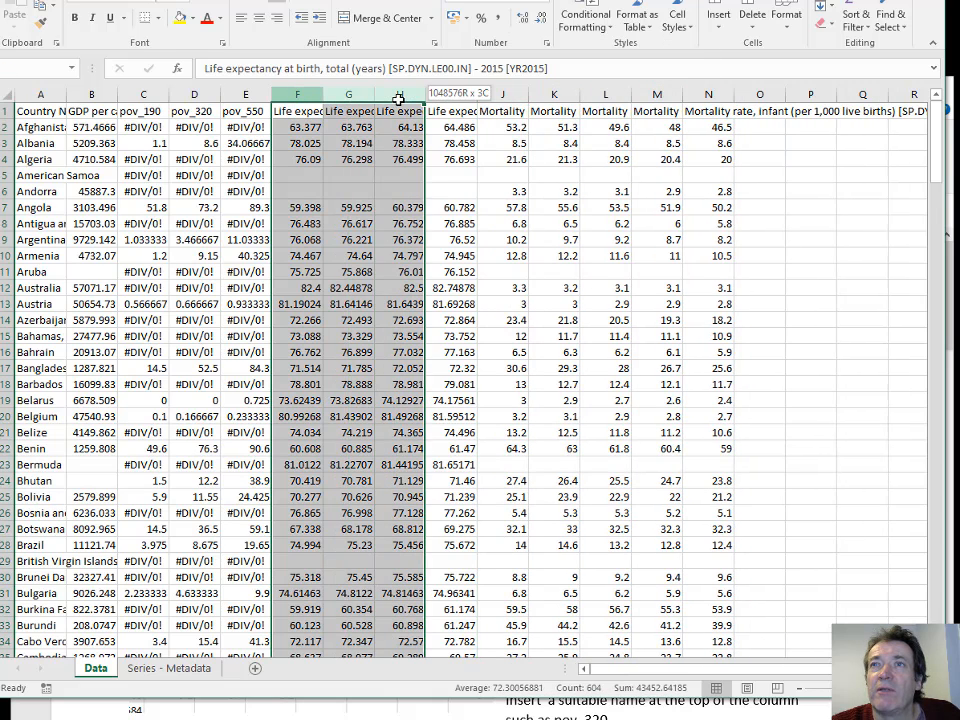
{"action": "right_click", "coordinate": [398, 97]}
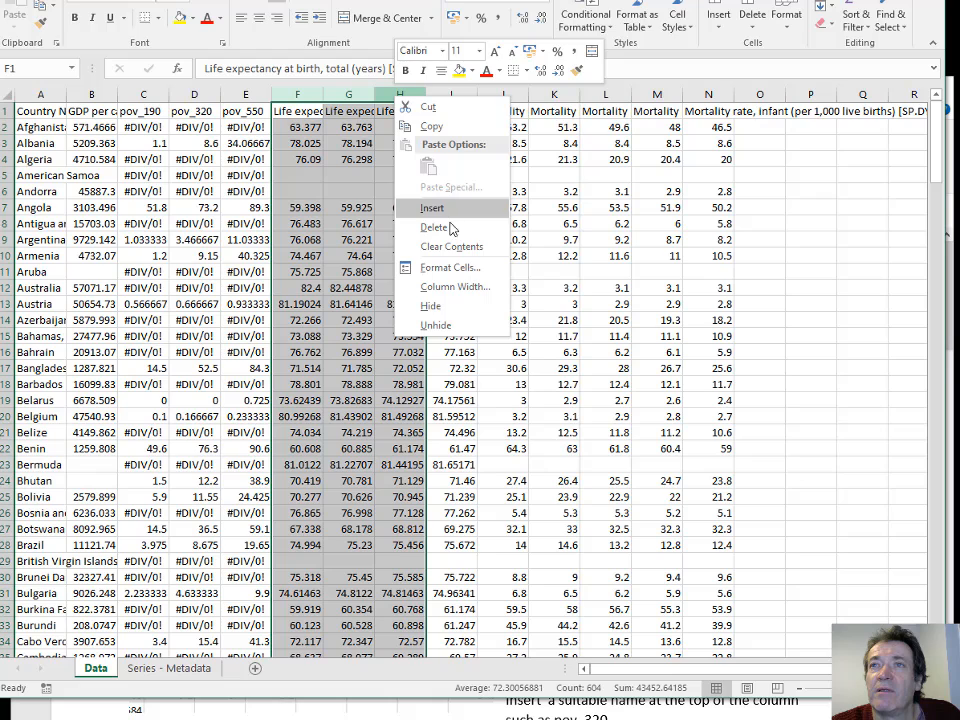
{"action": "left_click", "coordinate": [432, 227]}
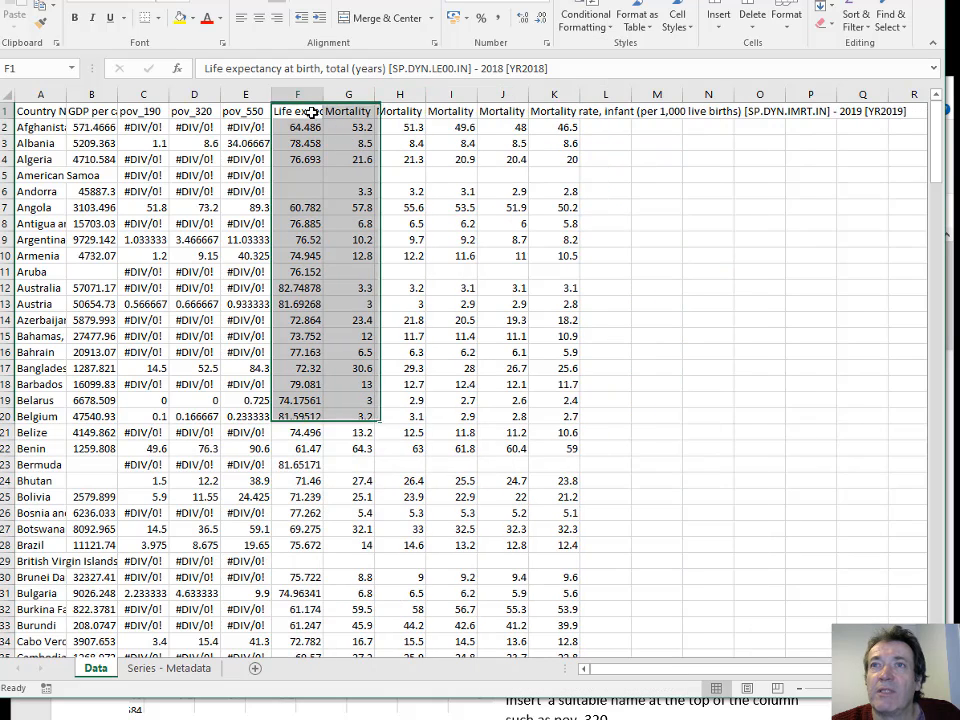
{"action": "left_click", "coordinate": [313, 112]}
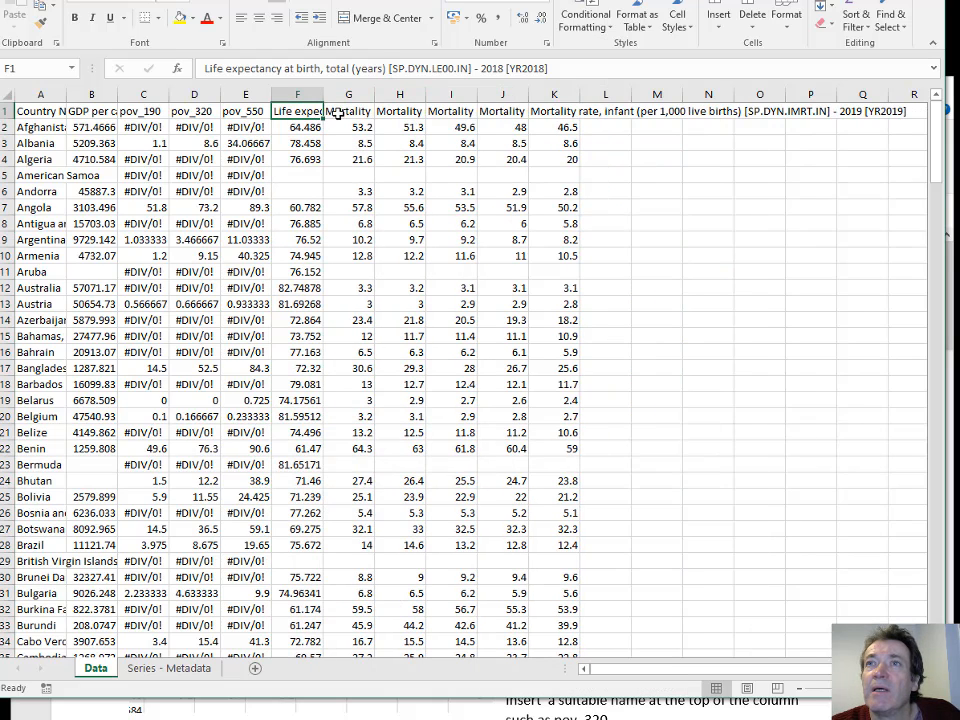
Delete the 2015 to 2018 infant mortality columns, G to J, keeping only 2019
{"action": "left_click", "coordinate": [340, 113]}
{"action": "left_click_drag", "start_coordinate": [348, 94], "coordinate": [508, 92]}
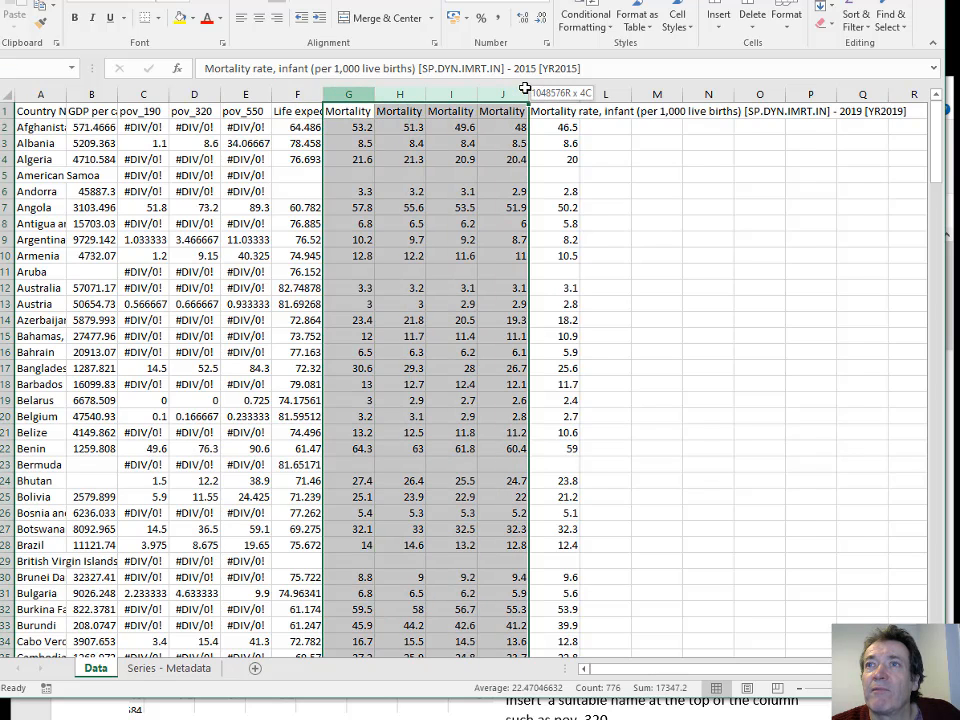
{"action": "right_click", "coordinate": [446, 94]}
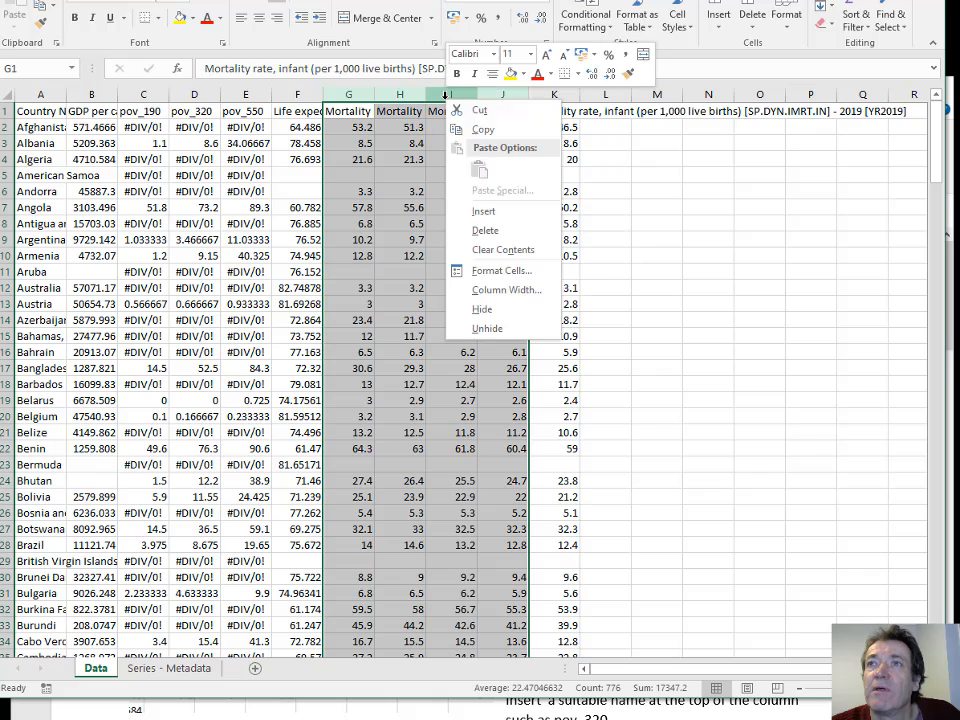
{"action": "left_click", "coordinate": [494, 232]}
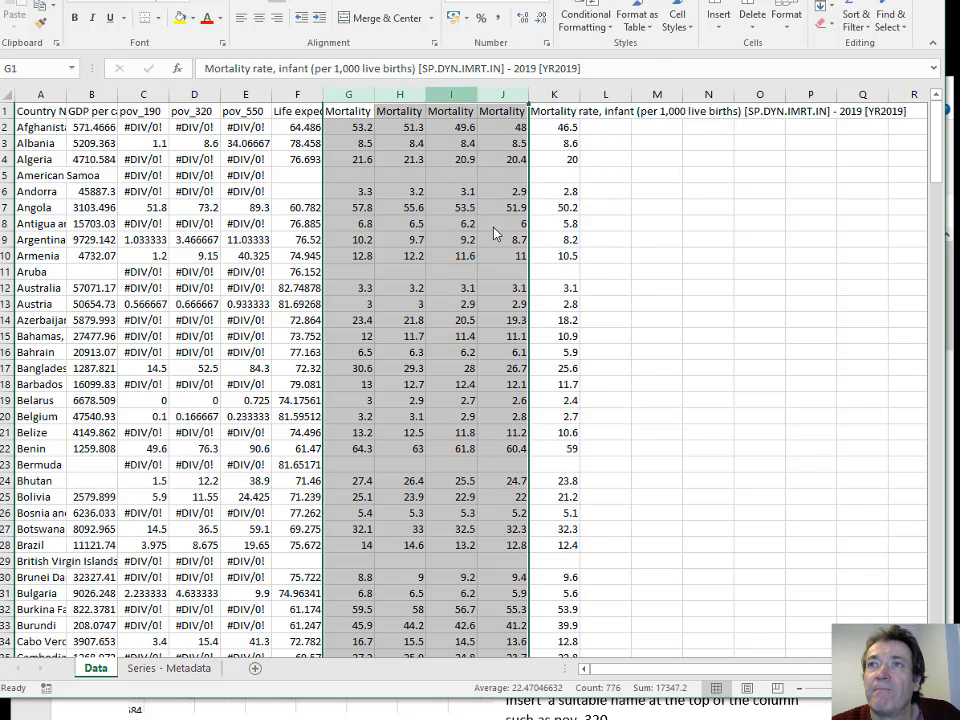
Rename the country name header in A1 as country and the GDP per capita header in B1 as gdp_pc
{"action": "left_click", "coordinate": [22, 108]}
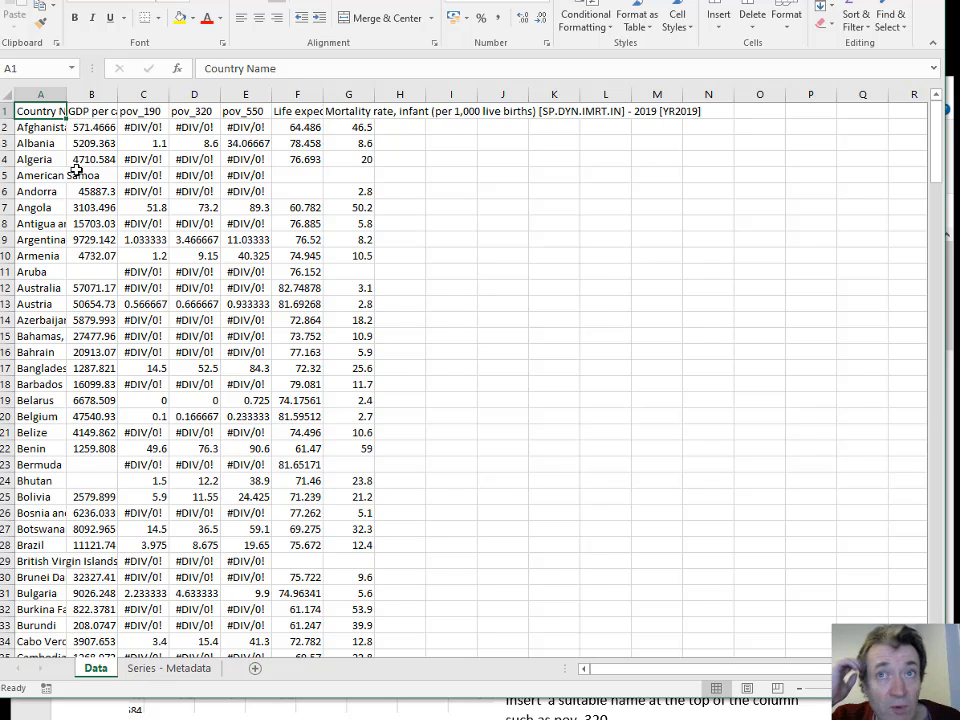
{"action": "type", "text": "cu"}
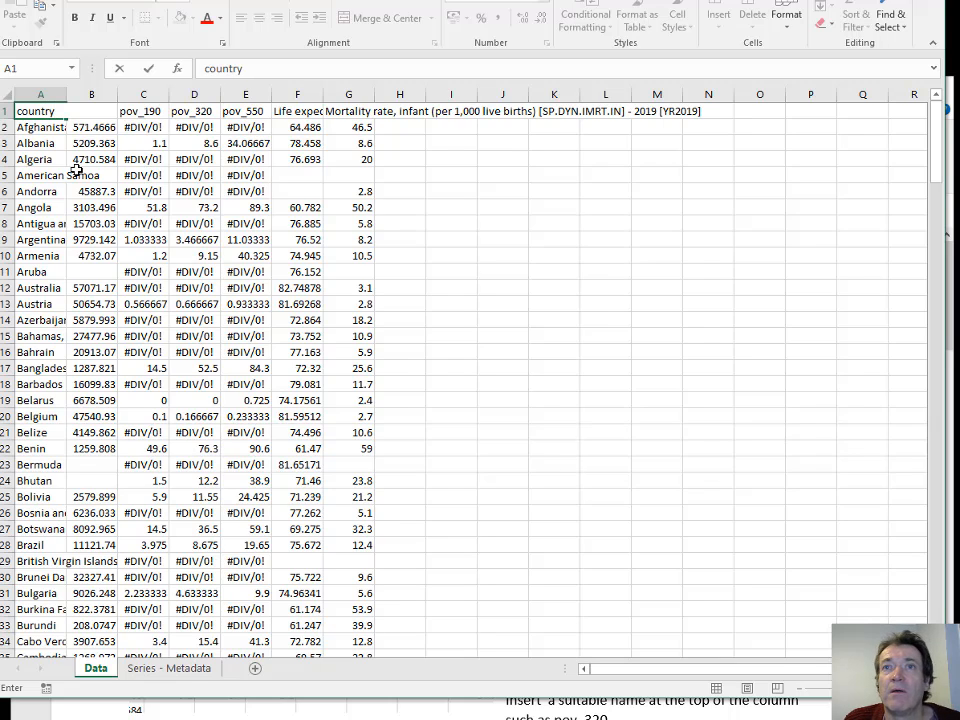
{"action": "key", "text": "Tab"}
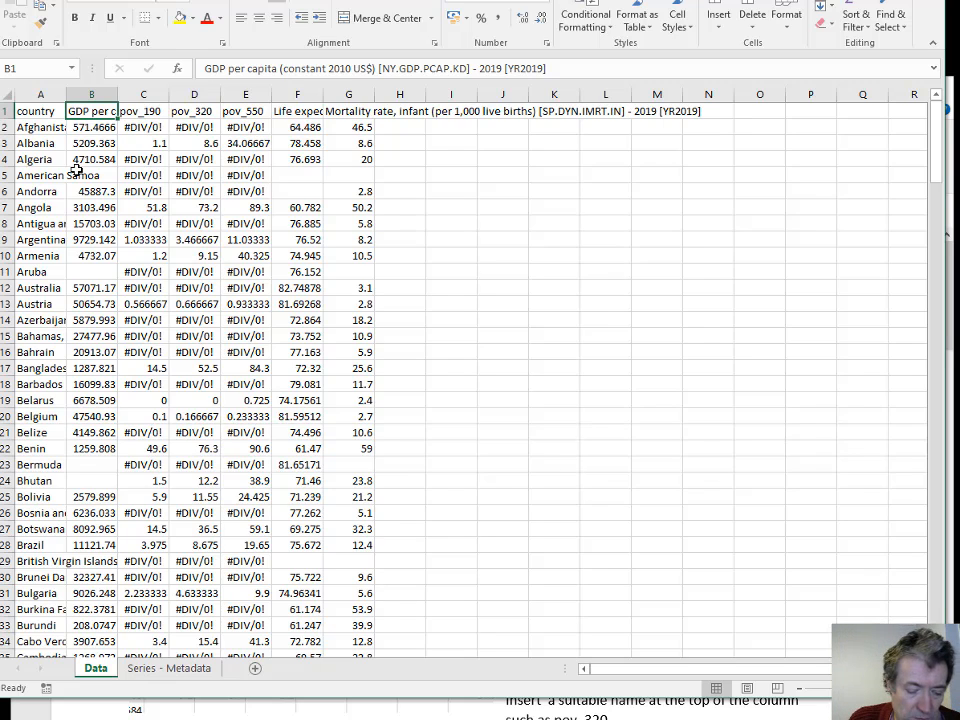
{"action": "type", "text": "gdp_pc"}
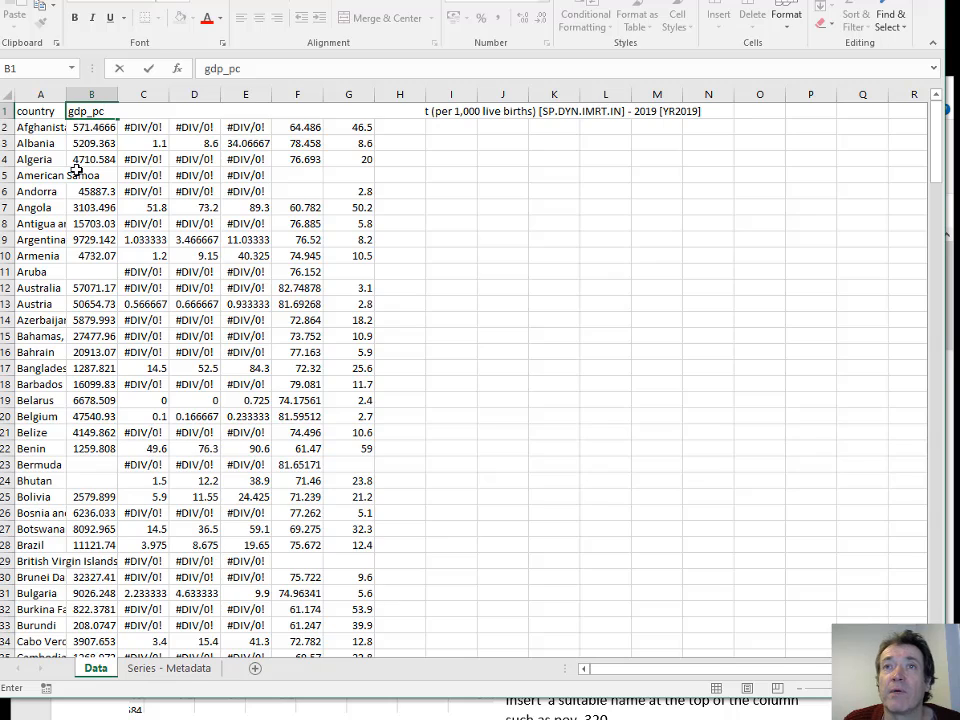
{"action": "key", "text": "Tab"}
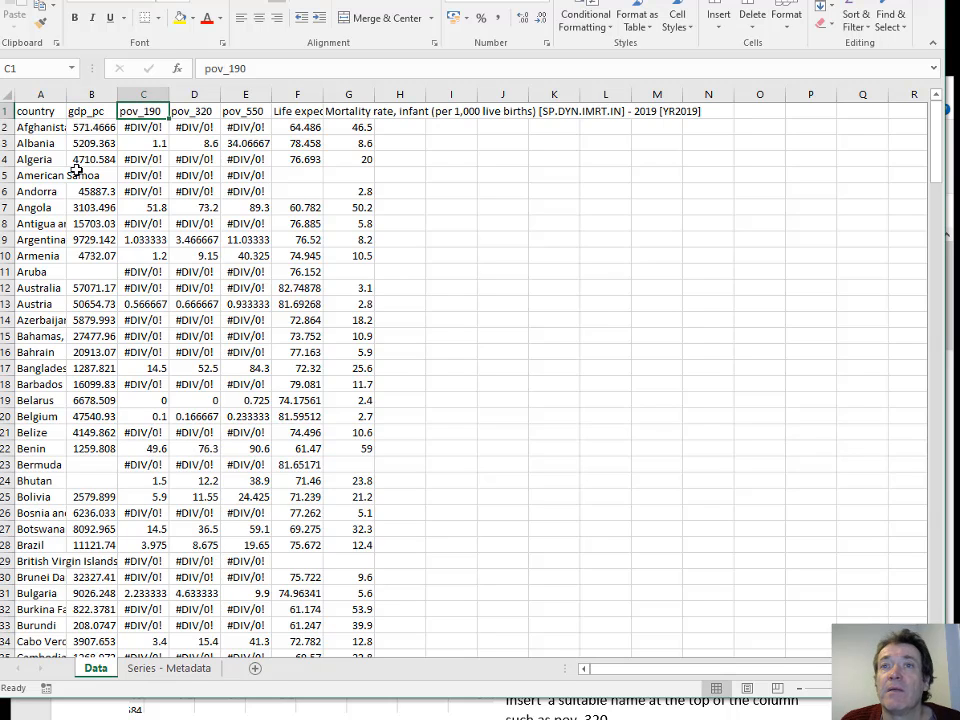
Rename the life expectancy header in F1 as life_exp and the infant mortality header in G1 as inf_mort
{"action": "key", "text": "Right"}
{"action": "key", "text": "Right"}
{"action": "key", "text": "Right"}
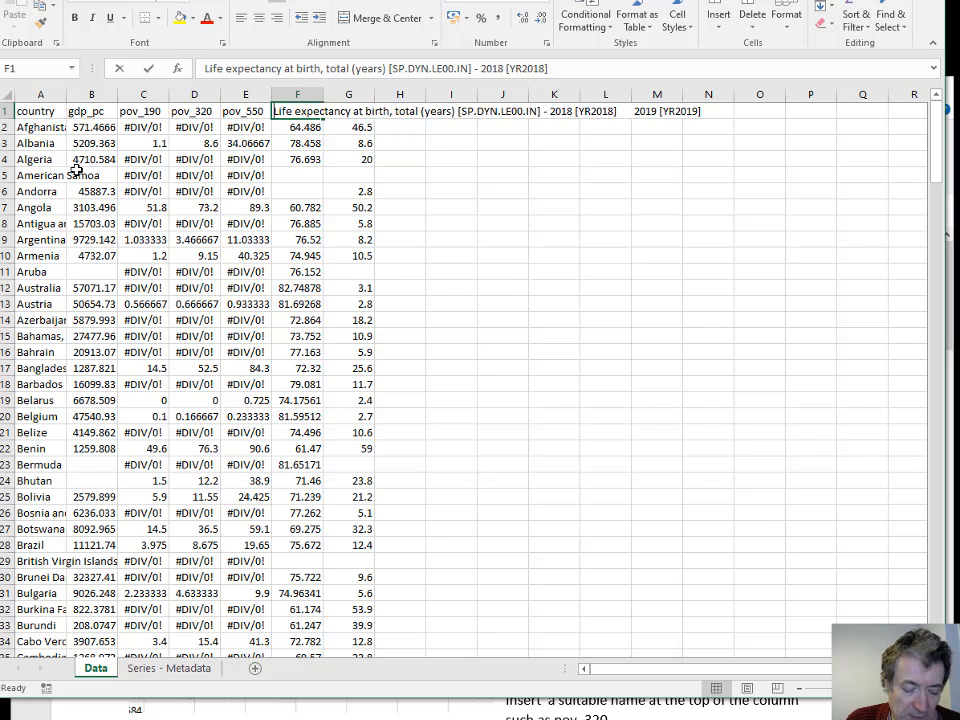
{"action": "type", "text": "life_exp"}
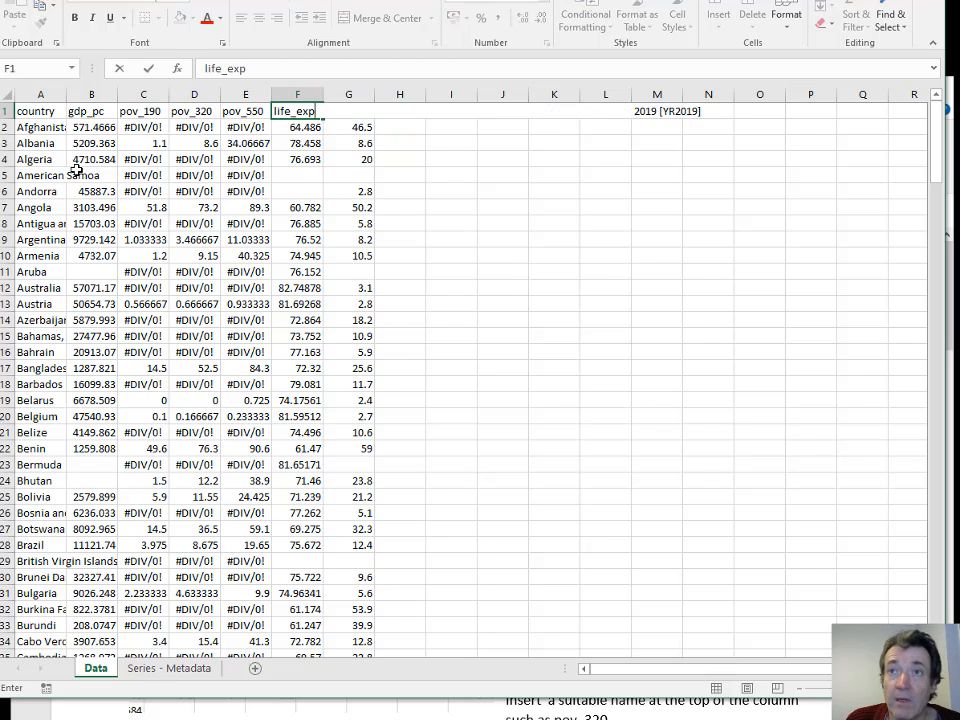
{"action": "key", "text": "Tab"}
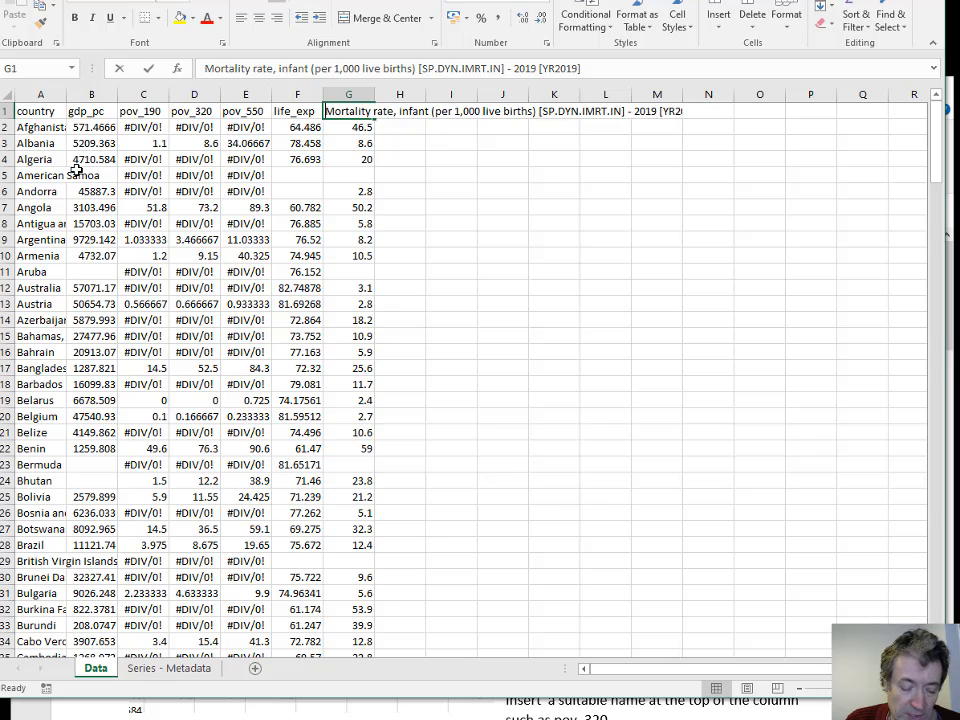
{"action": "type", "text": "inf_mor"}
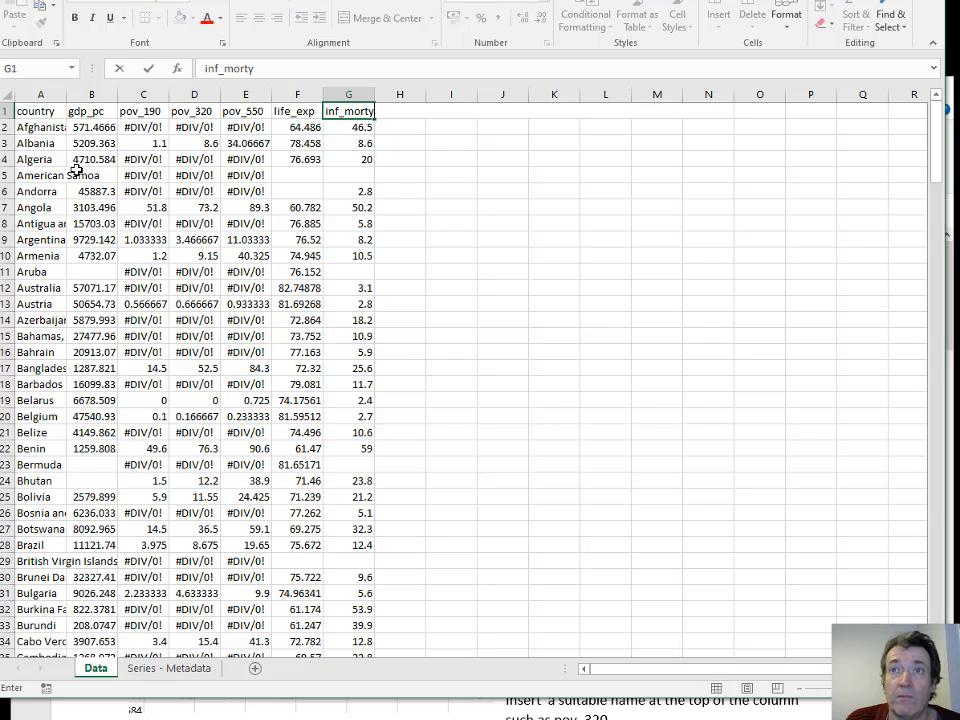
{"action": "type", "text": "ty"}
{"action": "key", "text": "BackSpace"}
{"action": "key", "text": "Return"}
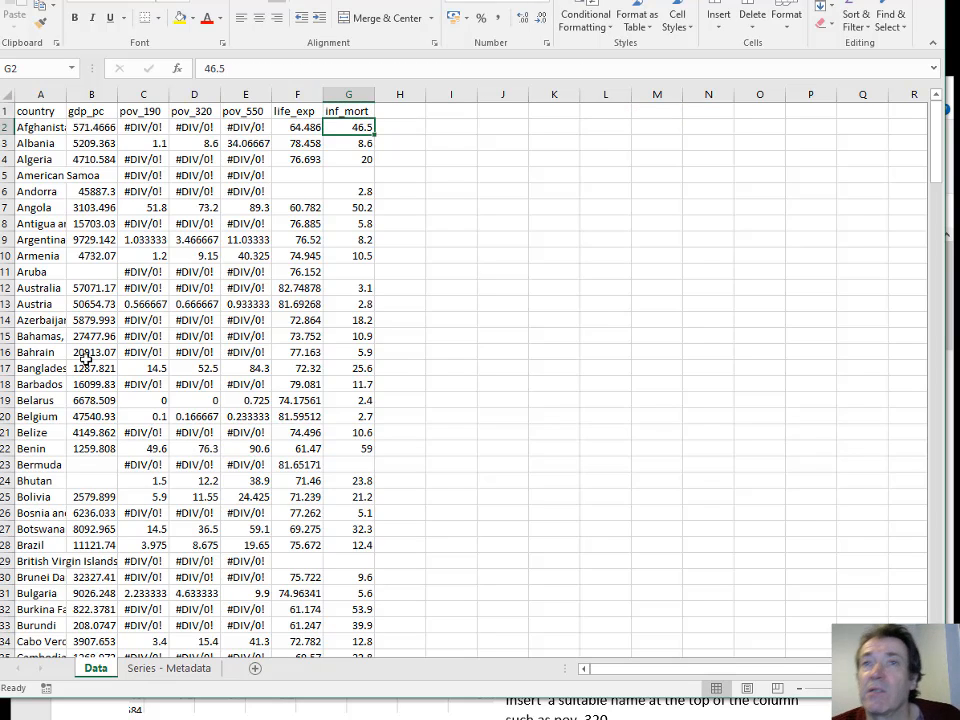
{"action": "left_click", "coordinate": [106, 111]}
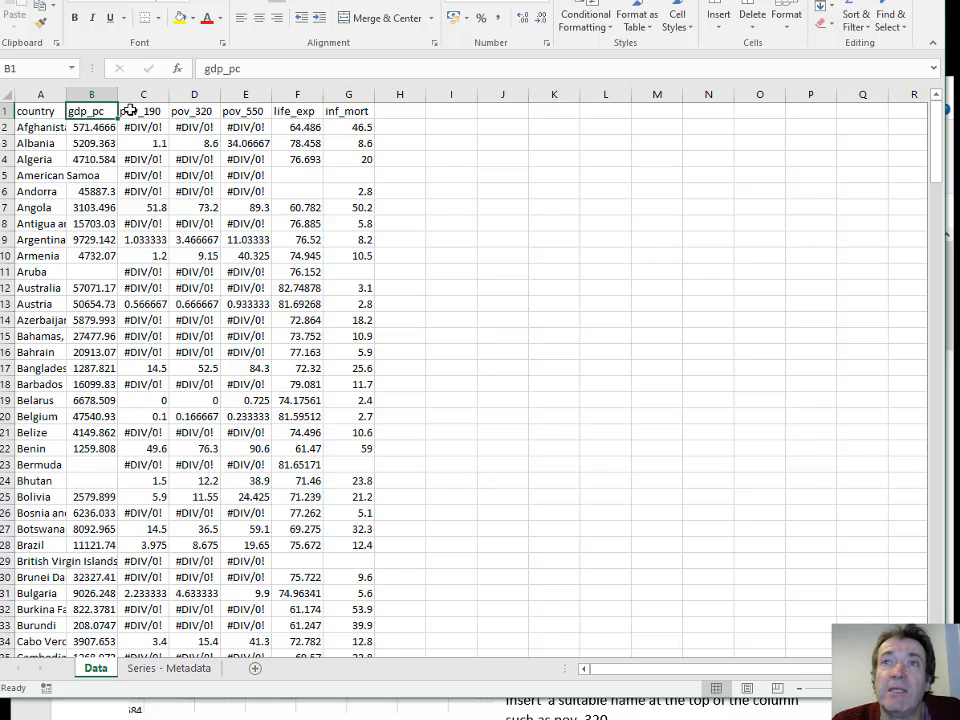
{"action": "scroll", "coordinate": [125, 484], "scroll_direction": "down", "scroll_amount": 6}
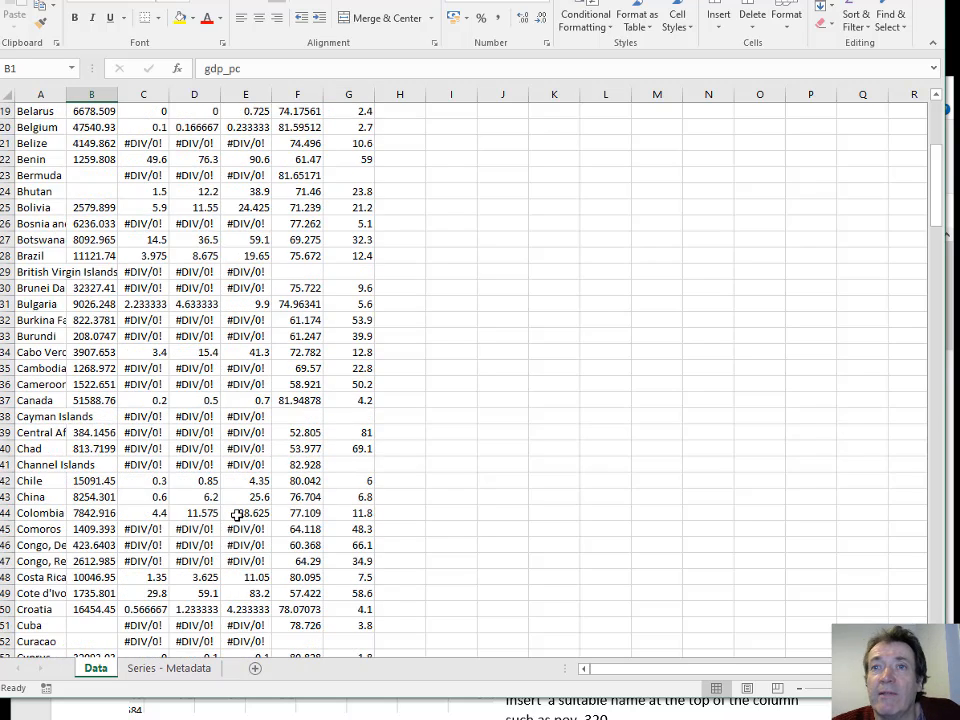
{"action": "scroll", "coordinate": [236, 514], "scroll_direction": "up", "scroll_amount": 6}
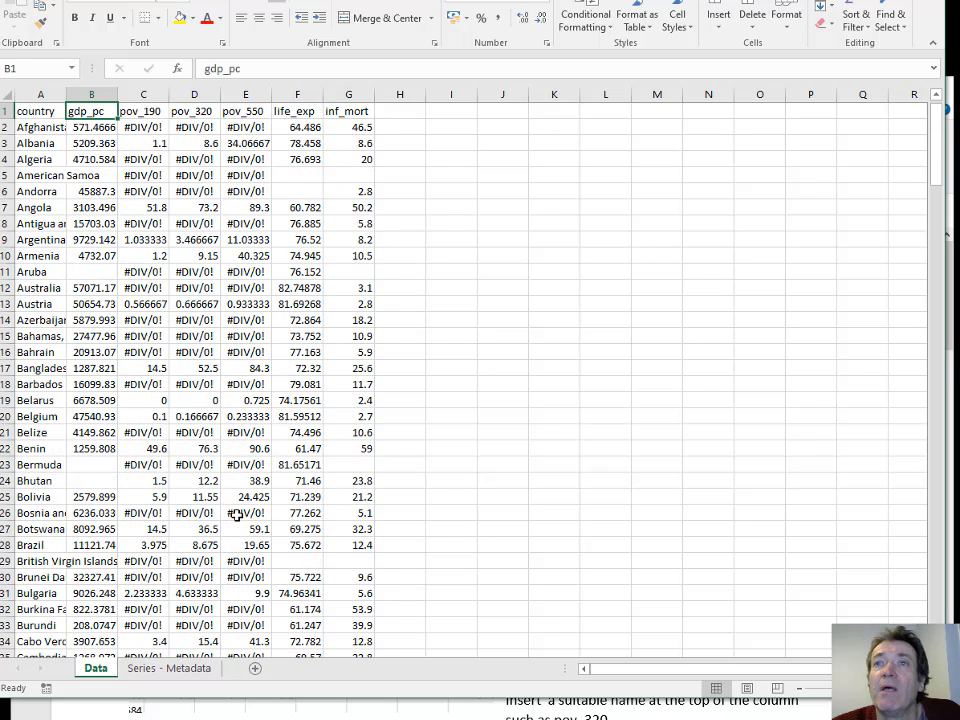
Replace every #DIV/0! entry across the whole data table with a blank, and return to cell A1
{"action": "left_click", "coordinate": [137, 128]}
{"action": "key", "text": "ctrl+a"}
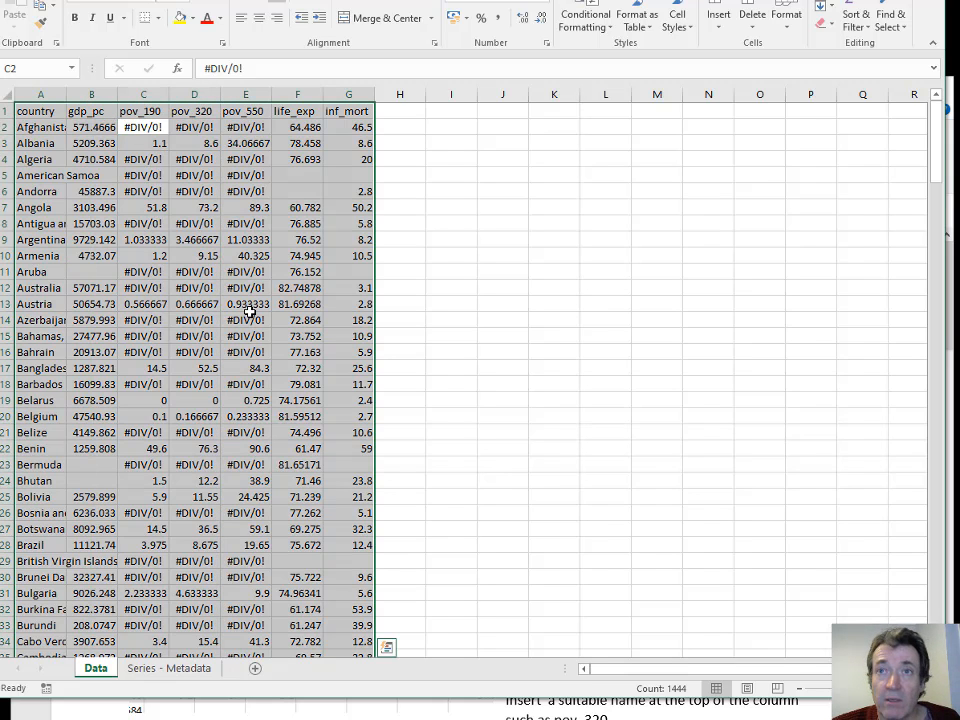
{"action": "key", "text": "ctrl+h"}
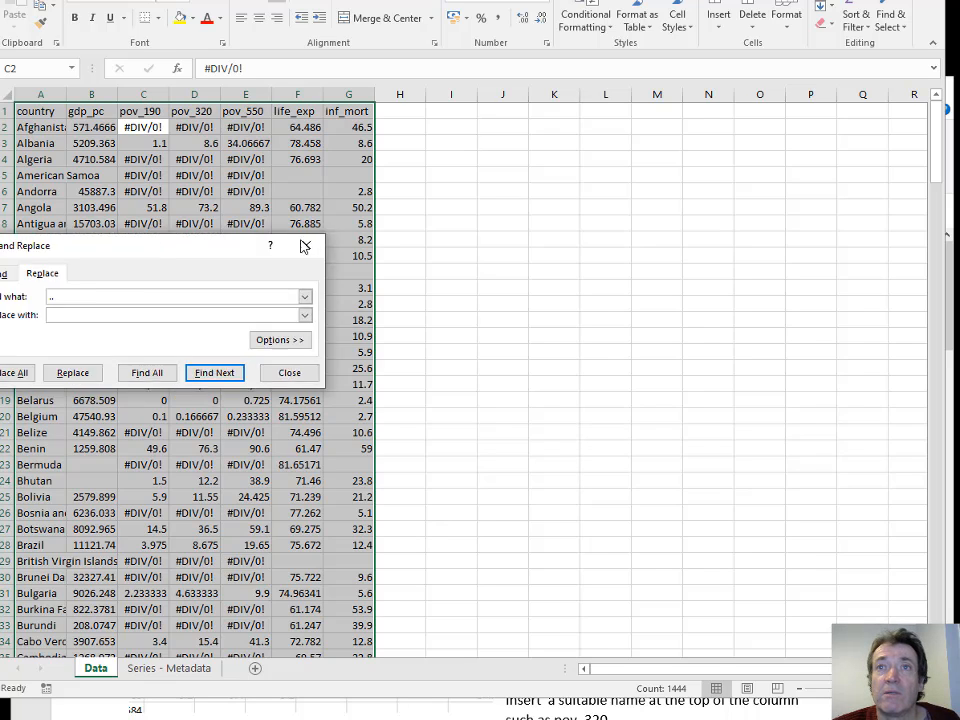
{"action": "left_click_drag", "start_coordinate": [86, 247], "coordinate": [240, 259]}
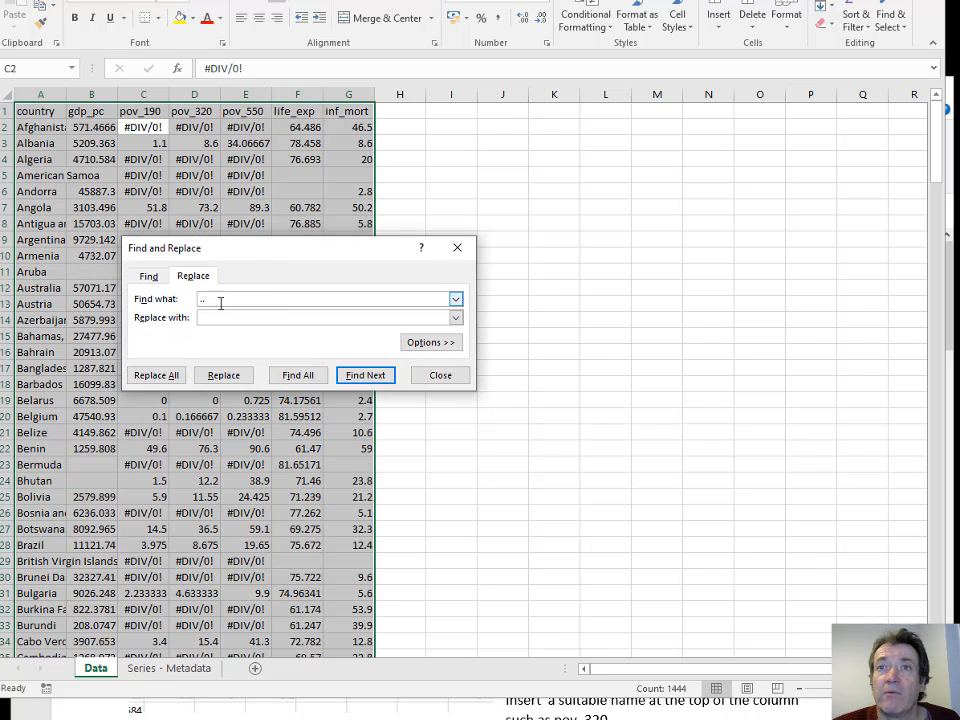
{"action": "left_click_drag", "start_coordinate": [221, 302], "coordinate": [171, 293]}
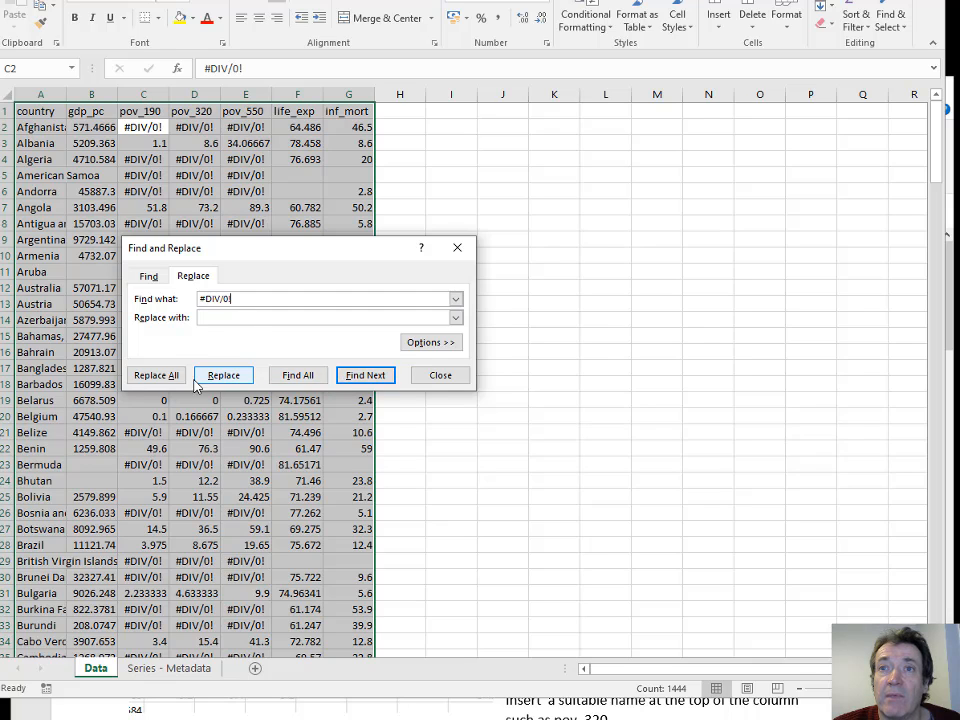
{"action": "left_click", "coordinate": [154, 375]}
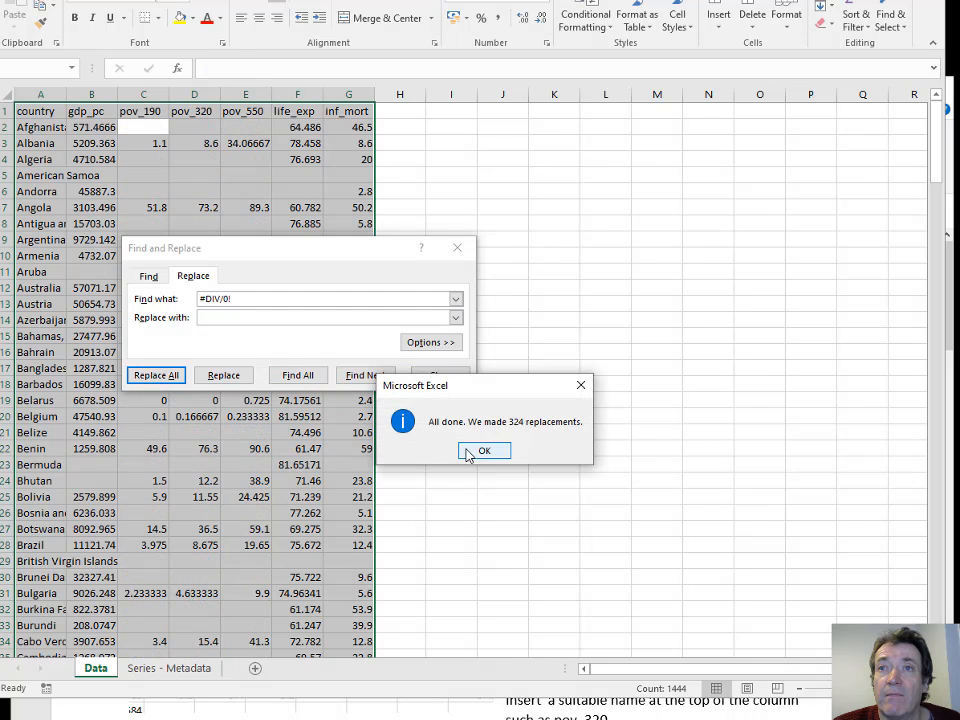
{"action": "left_click", "coordinate": [481, 451]}
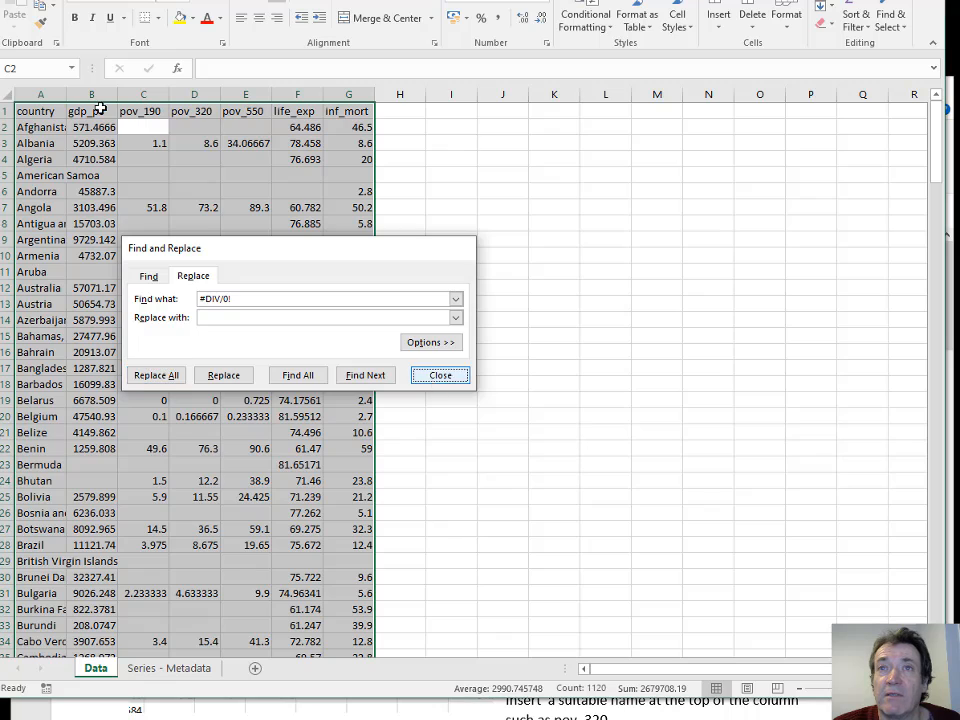
{"action": "key", "text": "Escape"}
{"action": "left_click", "coordinate": [37, 111]}
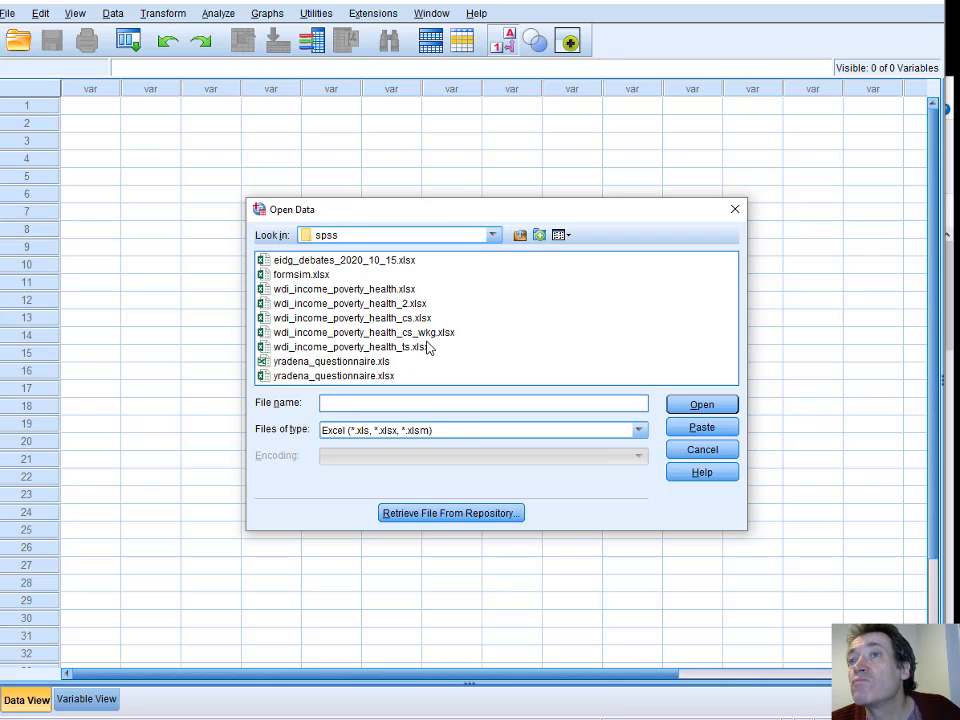
In SPSS Statistics, import the Data worksheet of wdi_income_poverty_health_cs_wkg.xlsx, reading variable names from the first row of data
{"action": "left_click", "coordinate": [352, 336]}
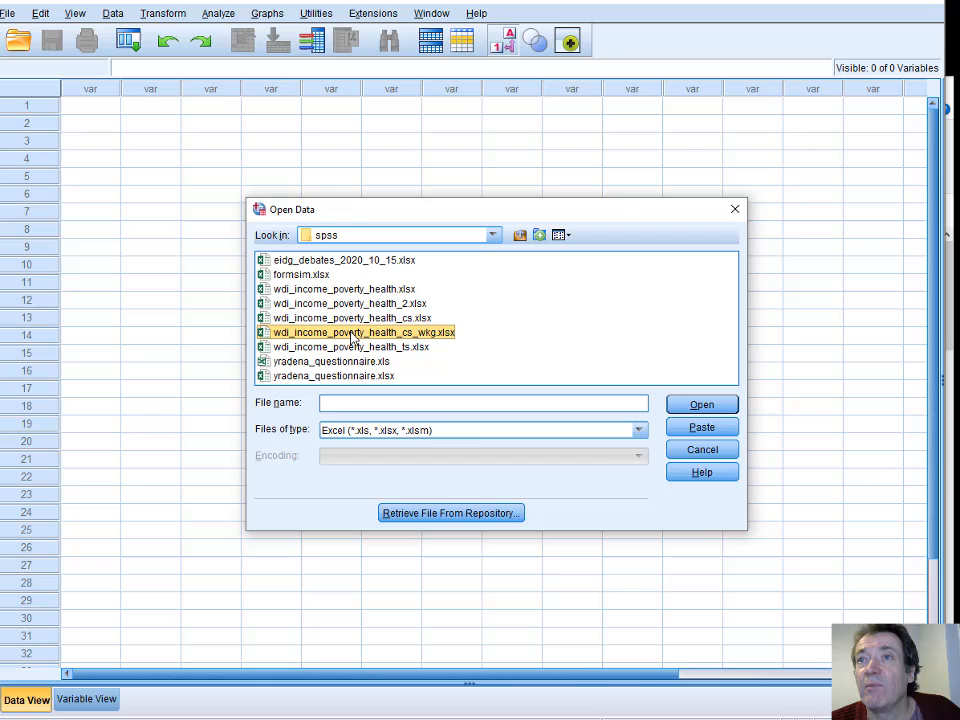
{"action": "left_click", "coordinate": [701, 408]}
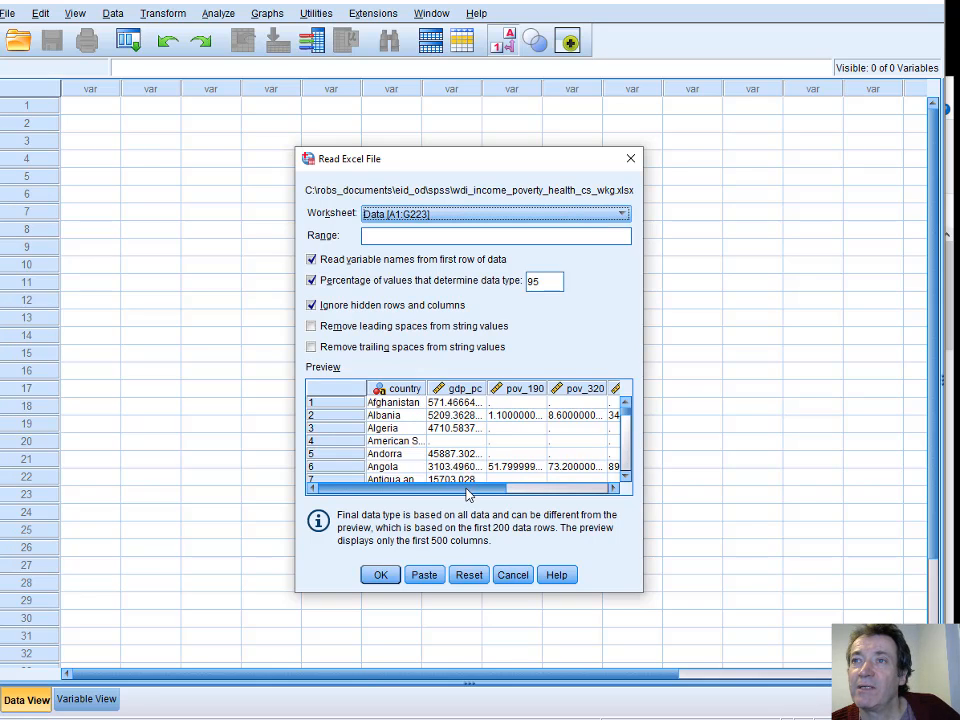
{"action": "left_click_drag", "start_coordinate": [467, 486], "coordinate": [428, 490]}
{"action": "left_click", "coordinate": [368, 578]}
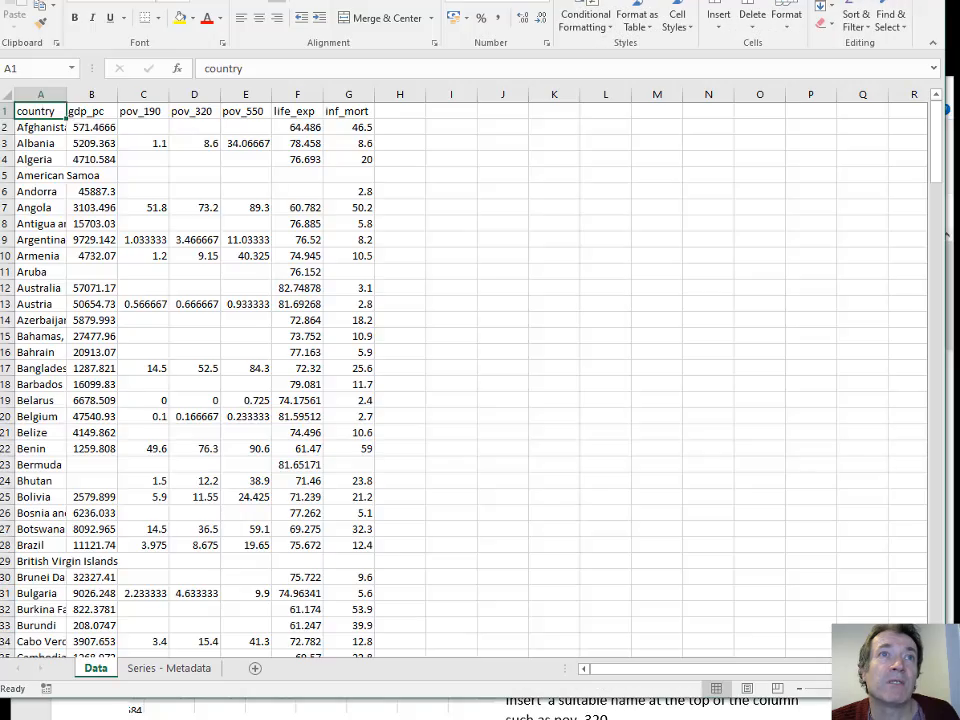
Reposition the data editor window and narrow the country column to fit the indicator variables alongside it
{"action": "left_click_drag", "start_coordinate": [0, 62], "coordinate": [506, 48]}
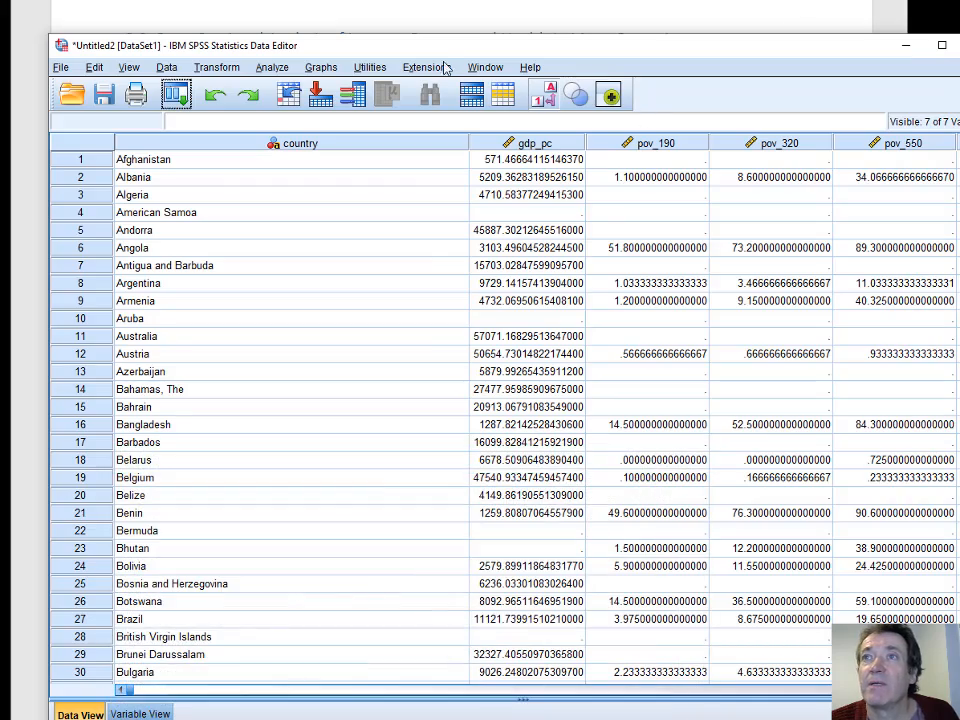
{"action": "left_click_drag", "start_coordinate": [457, 39], "coordinate": [381, 30]}
{"action": "left_click_drag", "start_coordinate": [439, 122], "coordinate": [244, 122]}
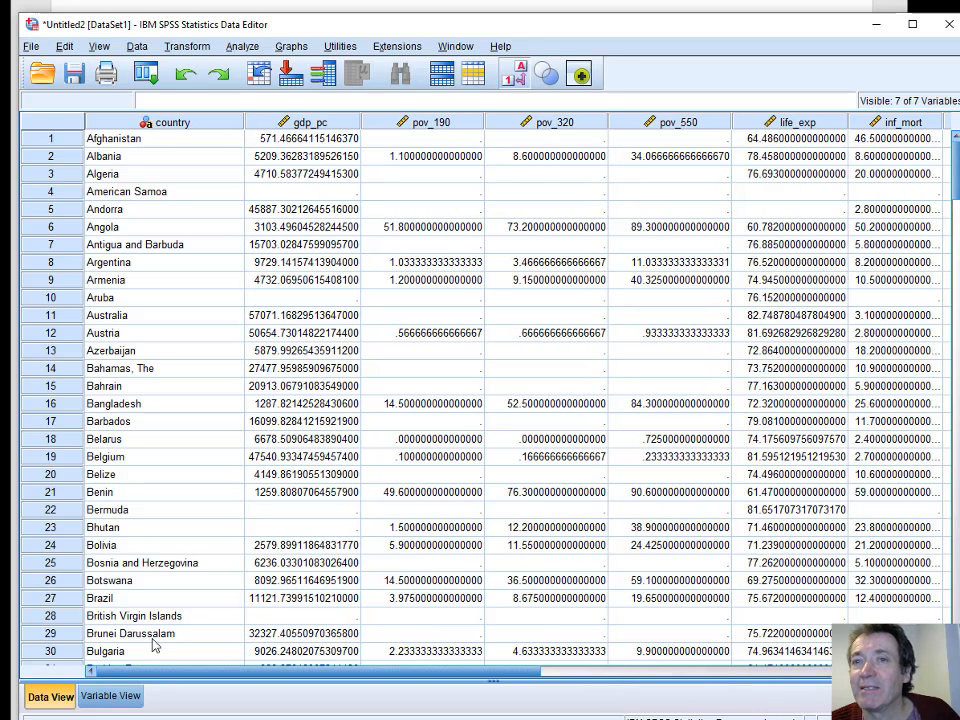
In the variable definitions, set gdp_pc to width 10 and 0 decimals, life_exp to 6 and 0, and the poverty and inf_mort variables to 6 and 1
{"action": "left_click", "coordinate": [112, 696]}
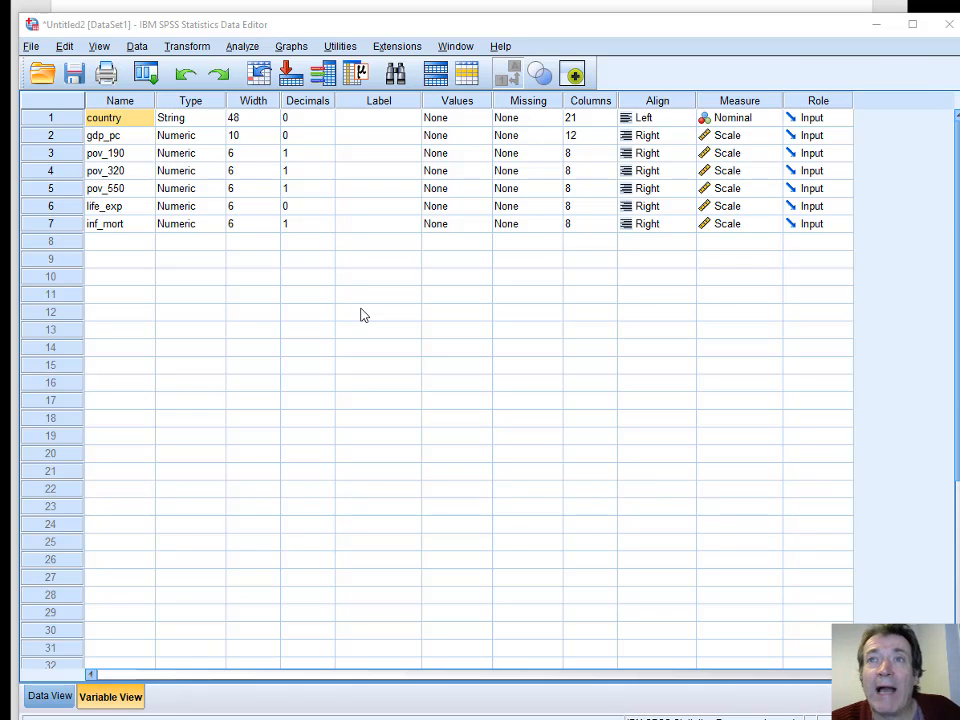
{"action": "left_click", "coordinate": [50, 696]}
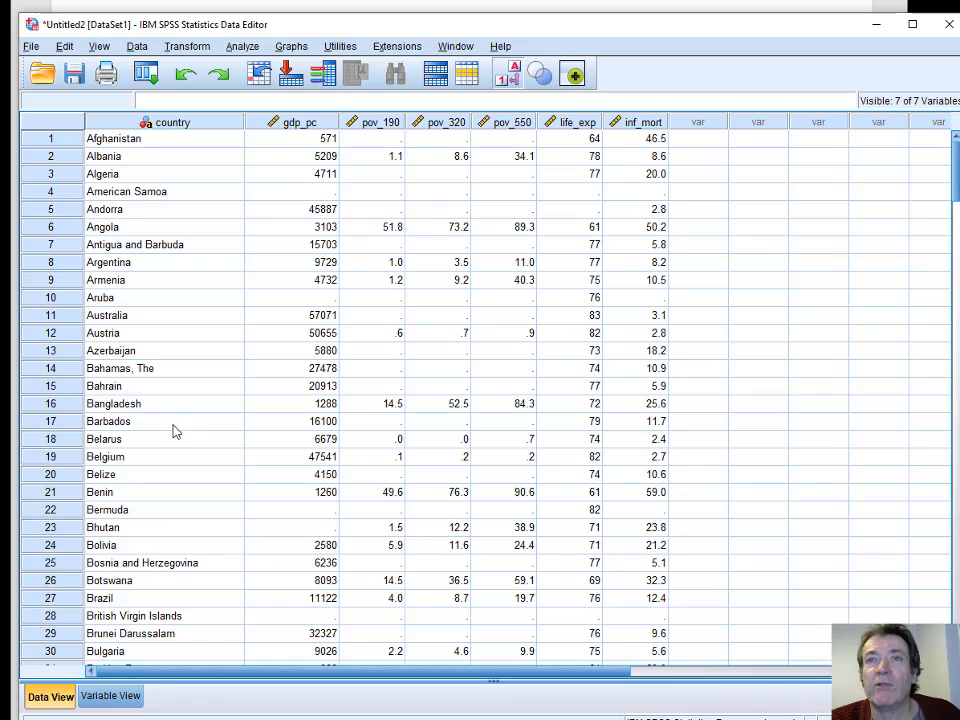
Look through the imported country records and check how the indicator values and missing entries are laid out
{"action": "left_click", "coordinate": [172, 298]}
{"action": "left_click", "coordinate": [157, 428]}
{"action": "left_click", "coordinate": [145, 545]}
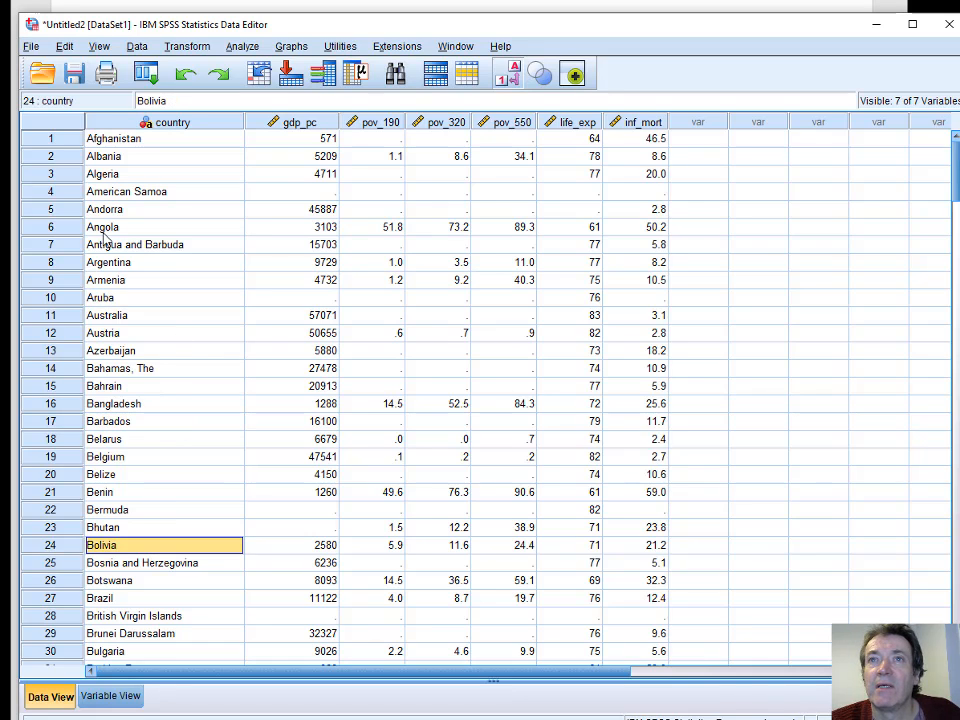
{"action": "left_click", "coordinate": [150, 140]}
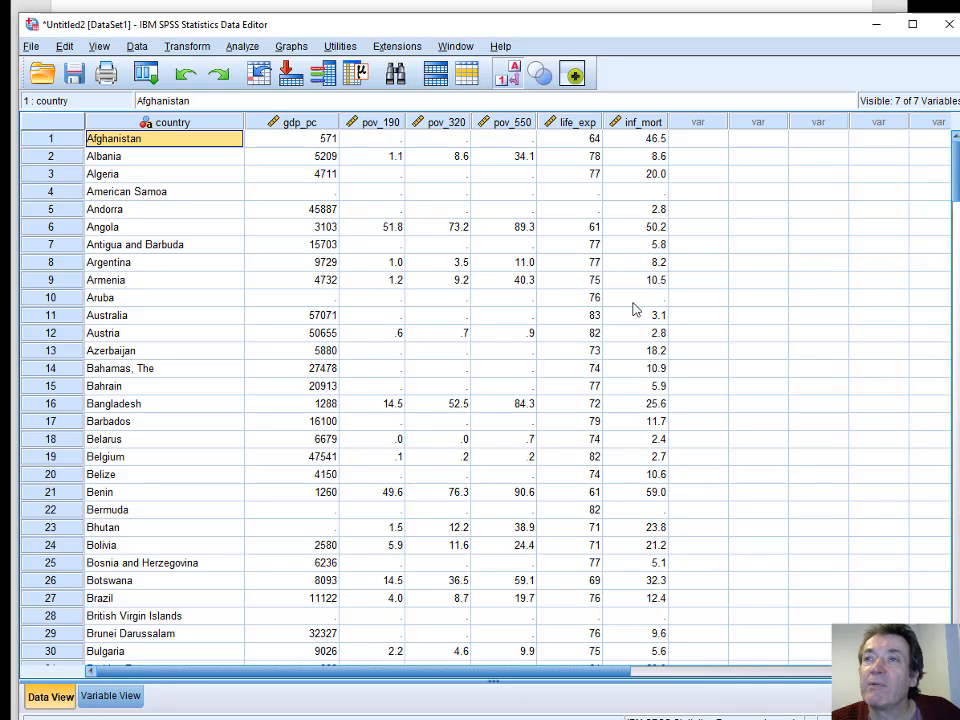
{"action": "scroll", "coordinate": [514, 428], "scroll_direction": "down", "scroll_amount": 1}
{"action": "scroll", "coordinate": [514, 428], "scroll_direction": "down", "scroll_amount": 4}
{"action": "scroll", "coordinate": [514, 428], "scroll_direction": "up", "scroll_amount": 5}
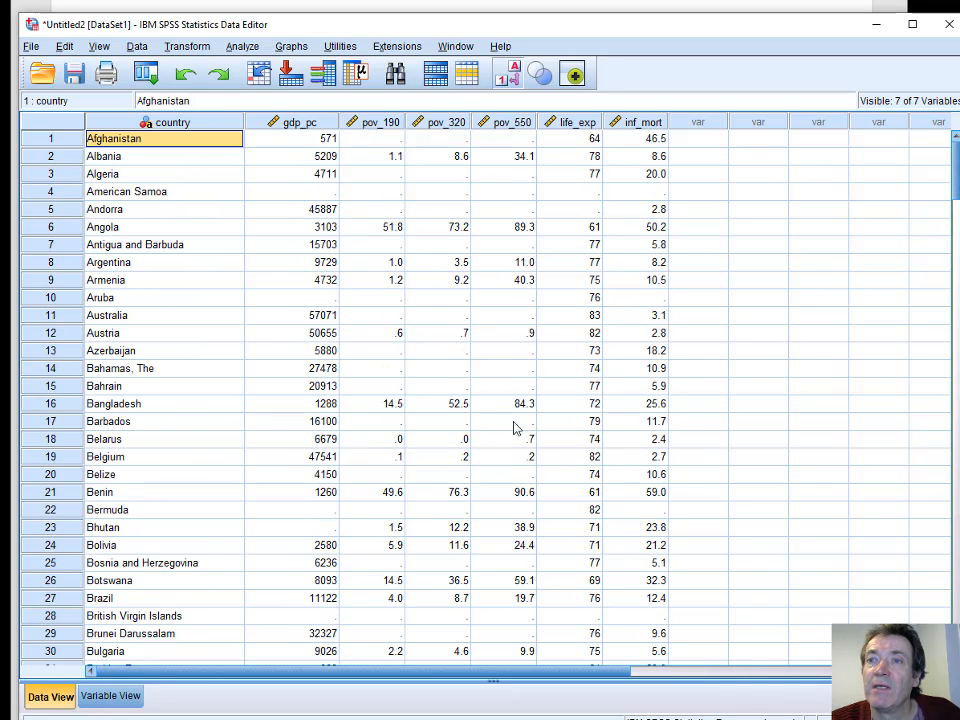